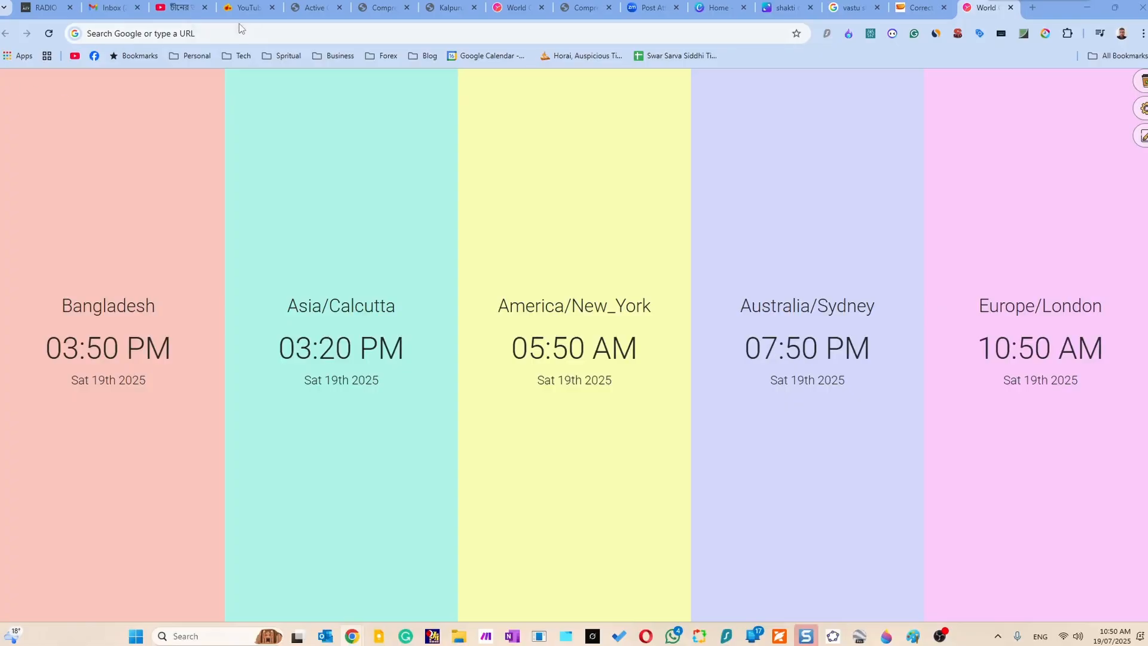
Search the web for geogebra and open the GeoGebra site's app download page.
{"action": "left_click", "coordinate": [237, 34]}
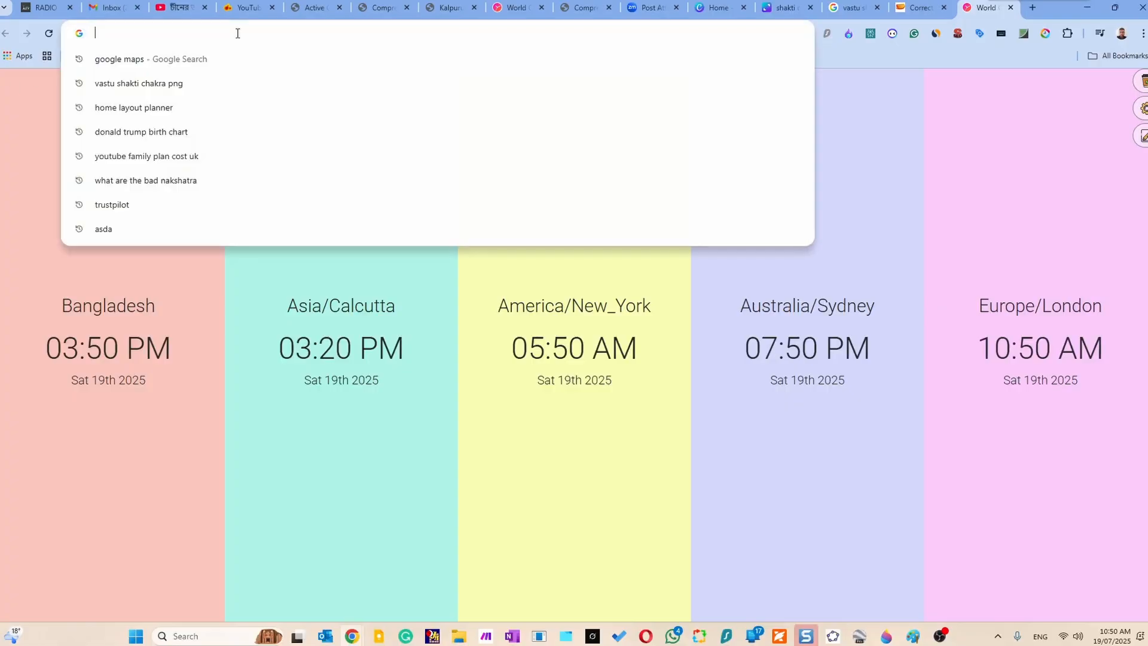
{"action": "type", "text": "gro"}
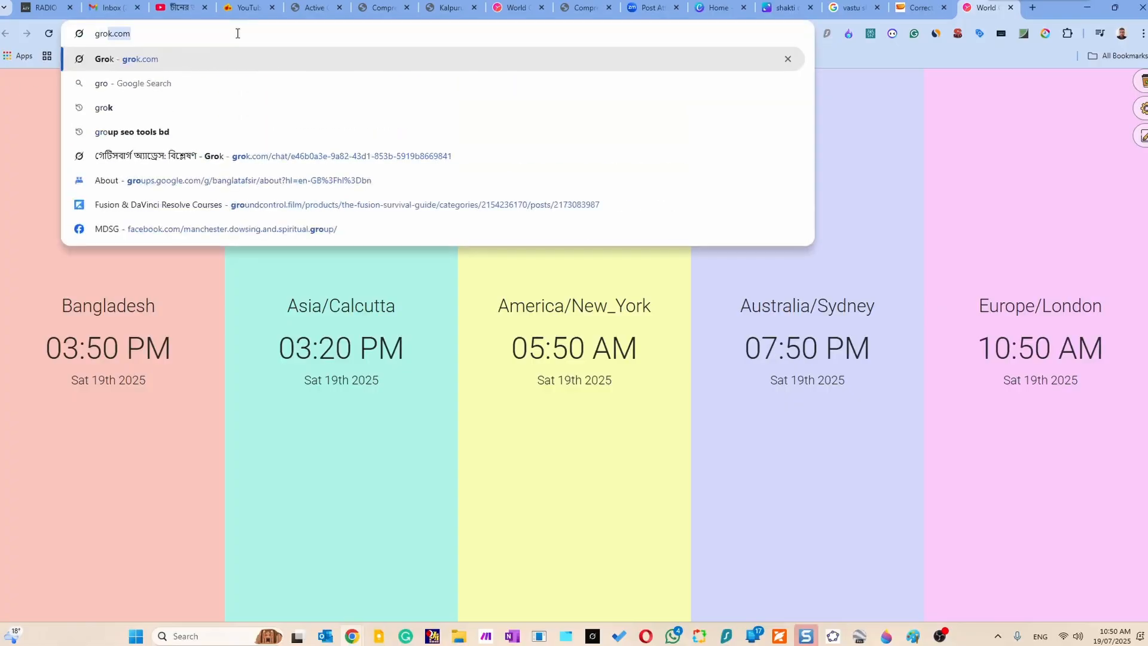
{"action": "type", "text": "geb"}
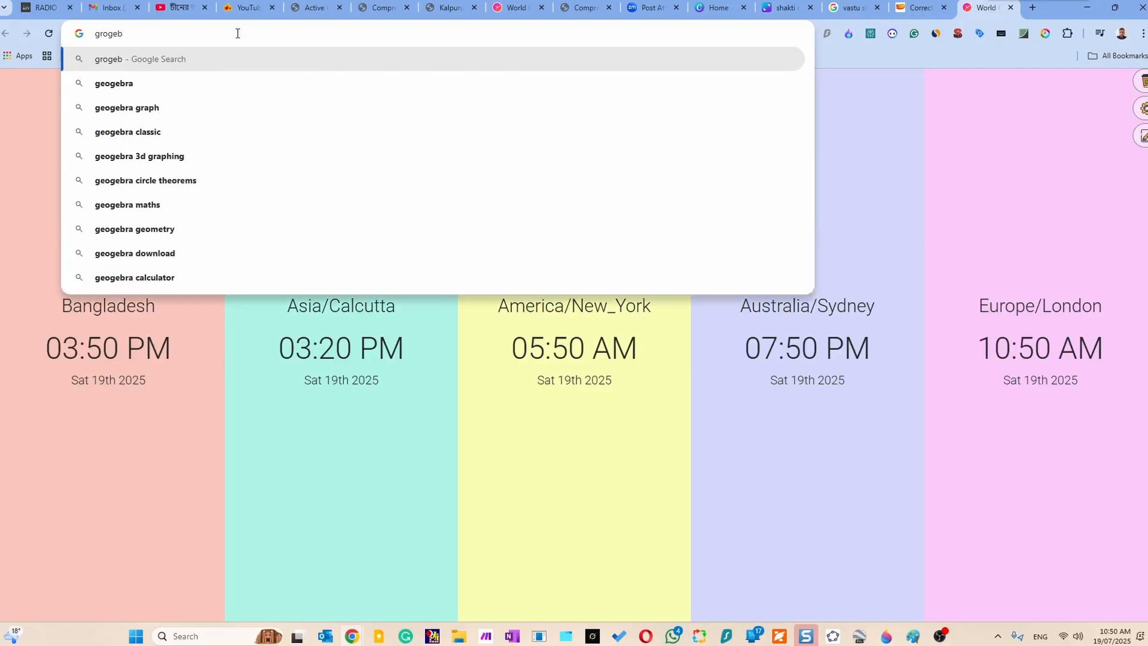
{"action": "type", "text": "ra"}
{"action": "key", "text": "Return"}
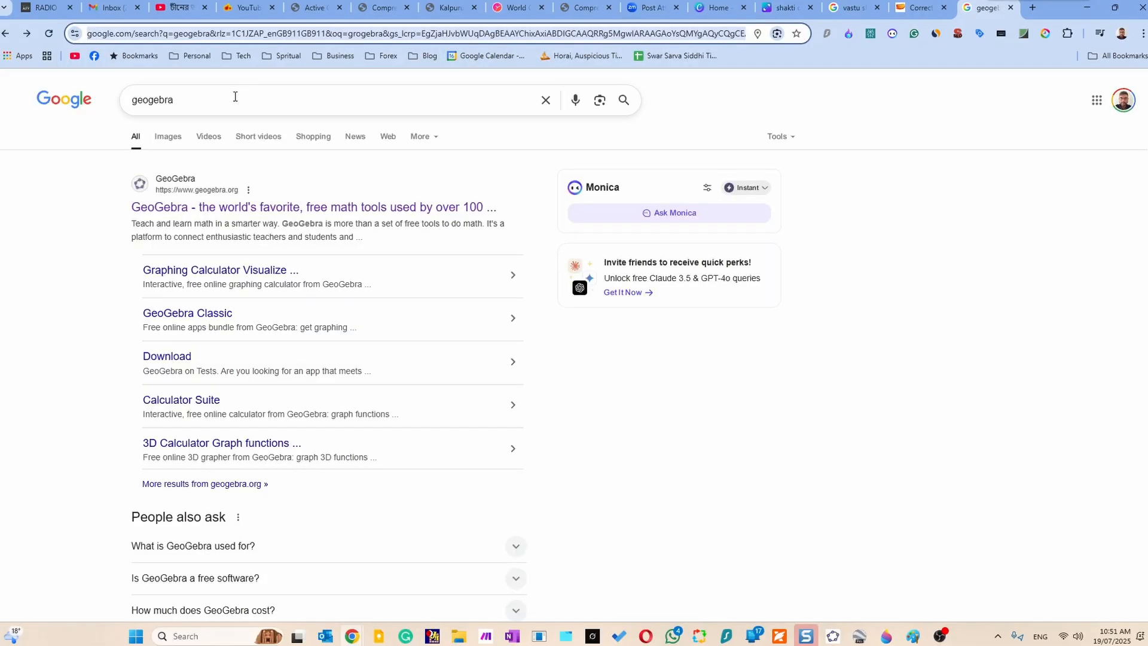
{"action": "left_click", "coordinate": [173, 357]}
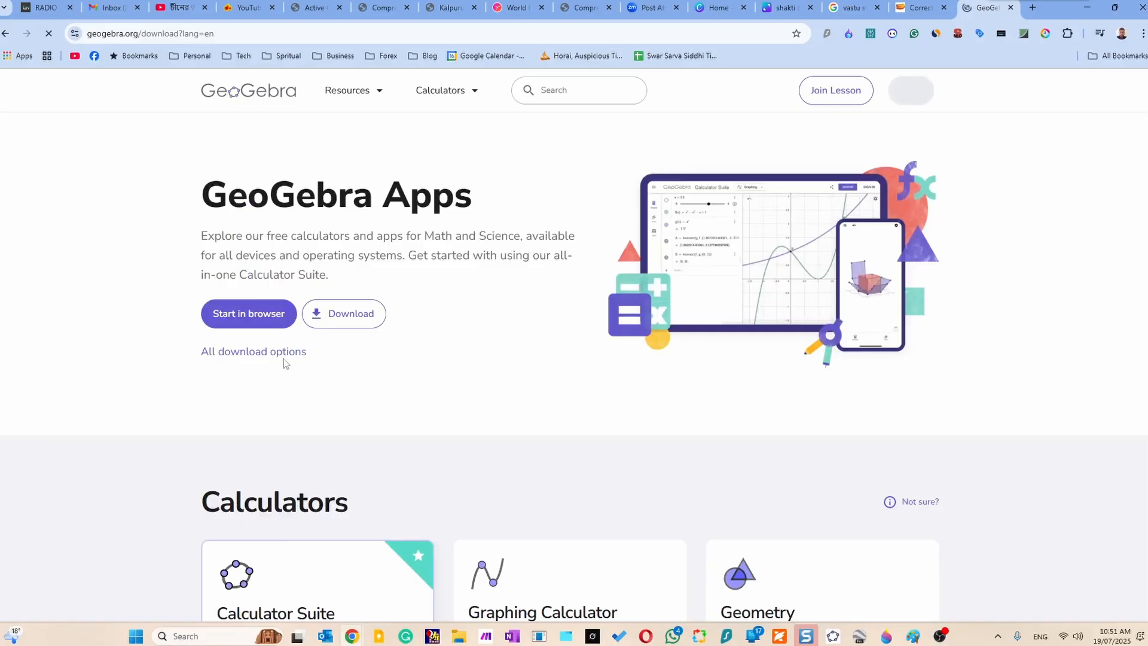
{"action": "left_click", "coordinate": [377, 324]}
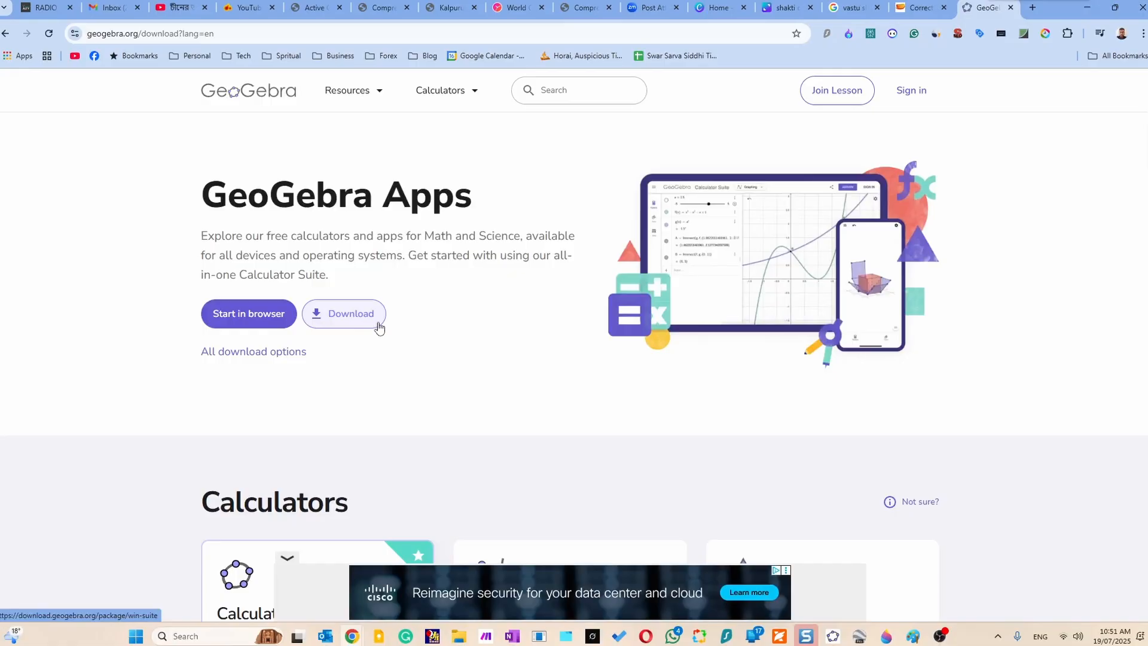
Switch to the installed GeoGebra desktop app by launching it, and maximize its window.
{"action": "left_click", "coordinate": [204, 642]}
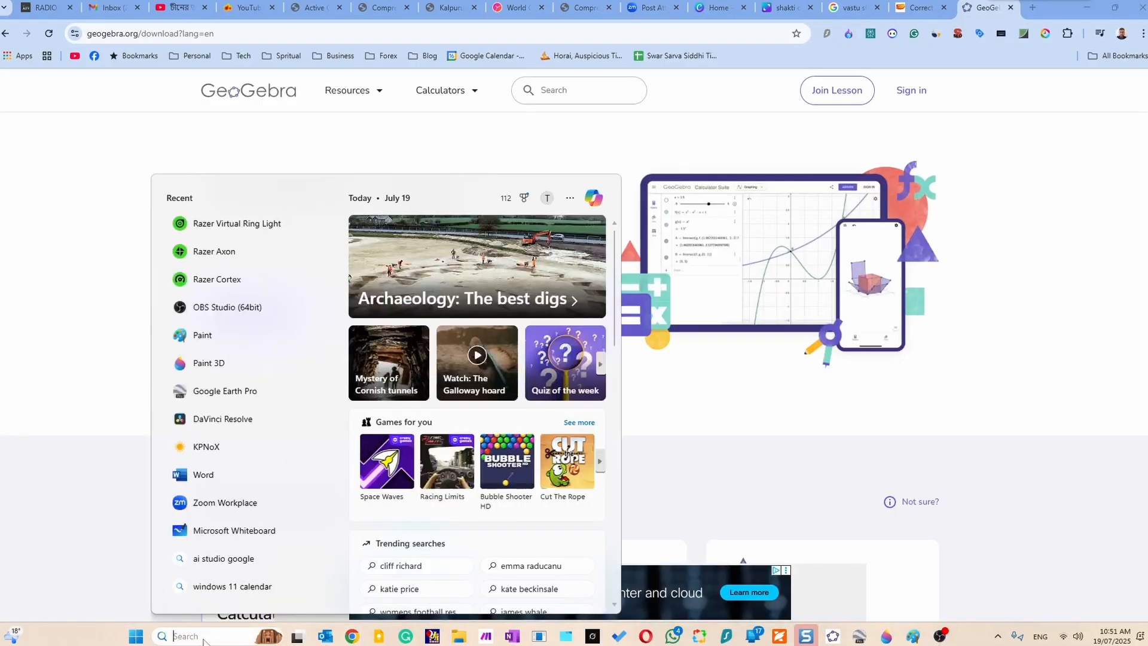
{"action": "type", "text": "geo"}
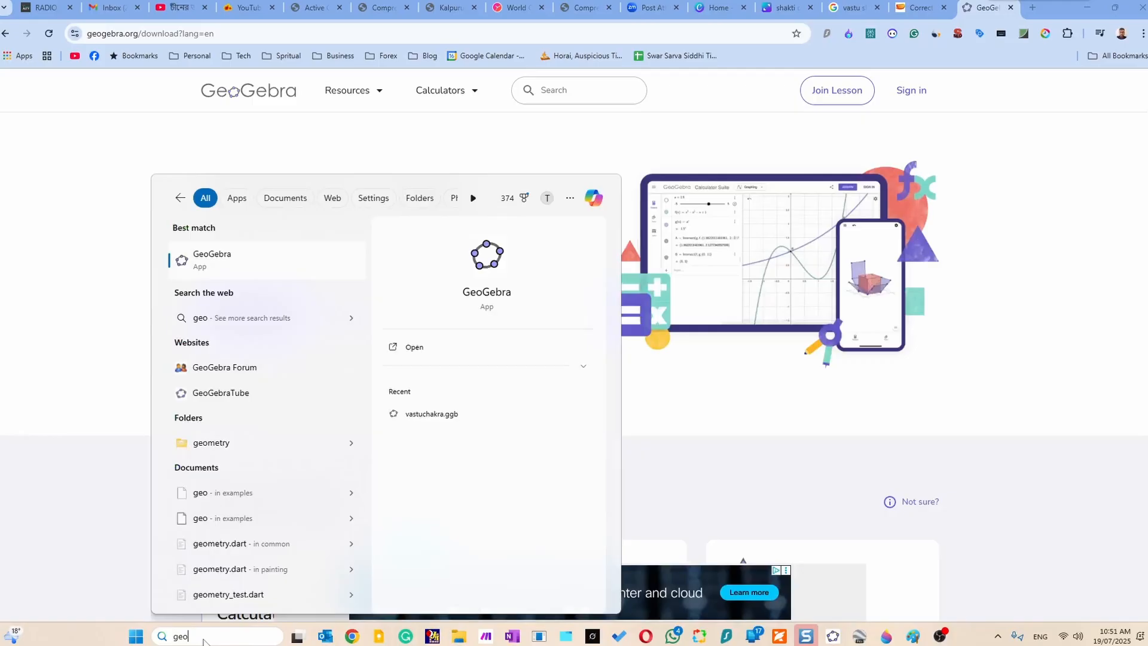
{"action": "key", "text": "Return"}
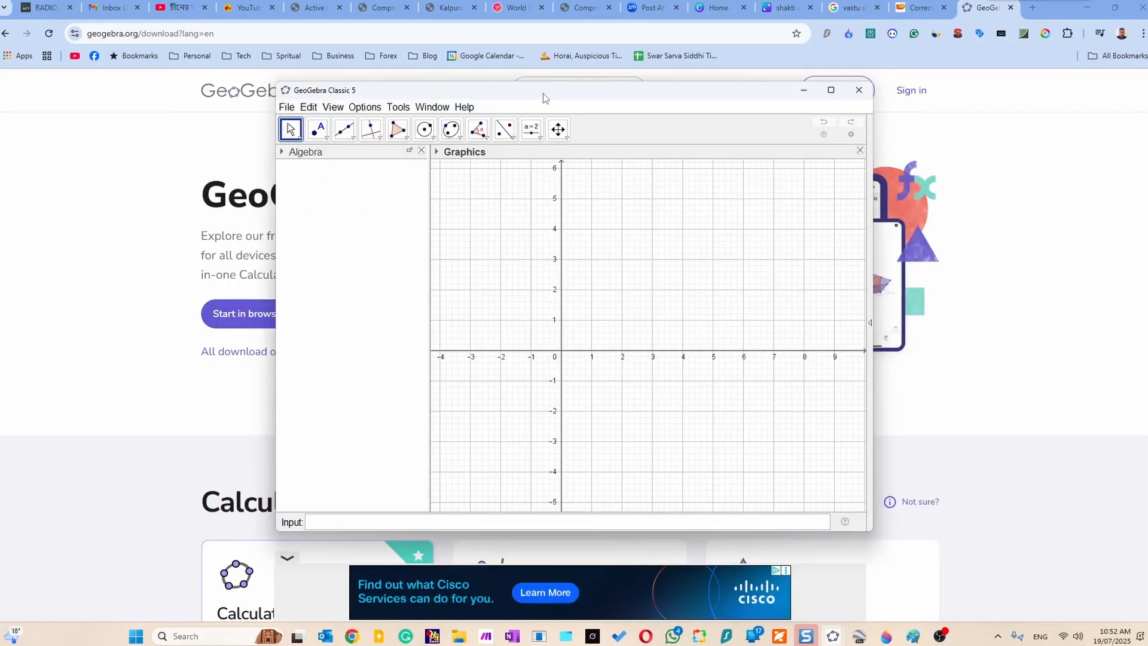
{"action": "double_click", "coordinate": [543, 93]}
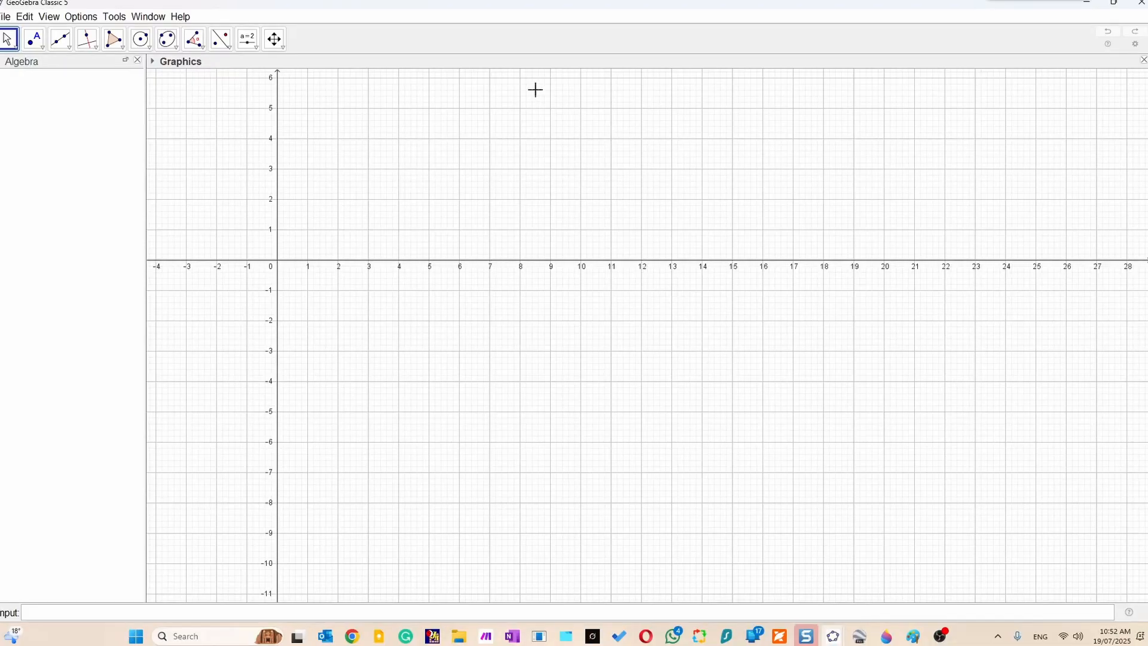
Show the Graphics view's style bar and hide both the axes and the grid.
{"action": "left_click", "coordinate": [153, 62]}
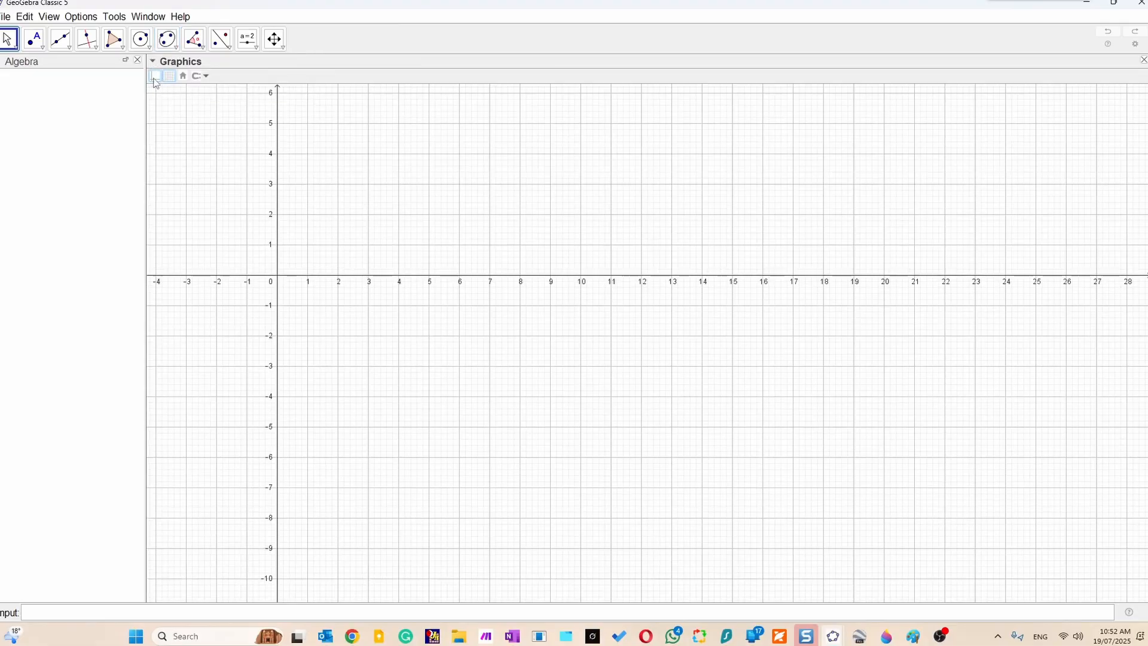
{"action": "left_click", "coordinate": [156, 78]}
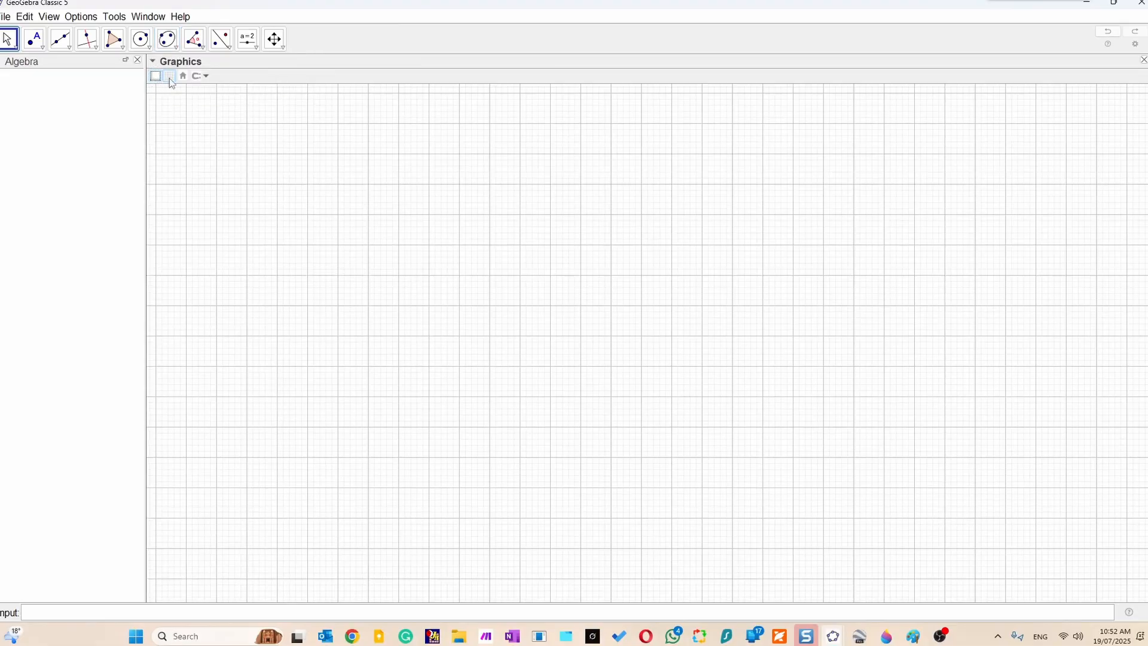
{"action": "left_click", "coordinate": [170, 77]}
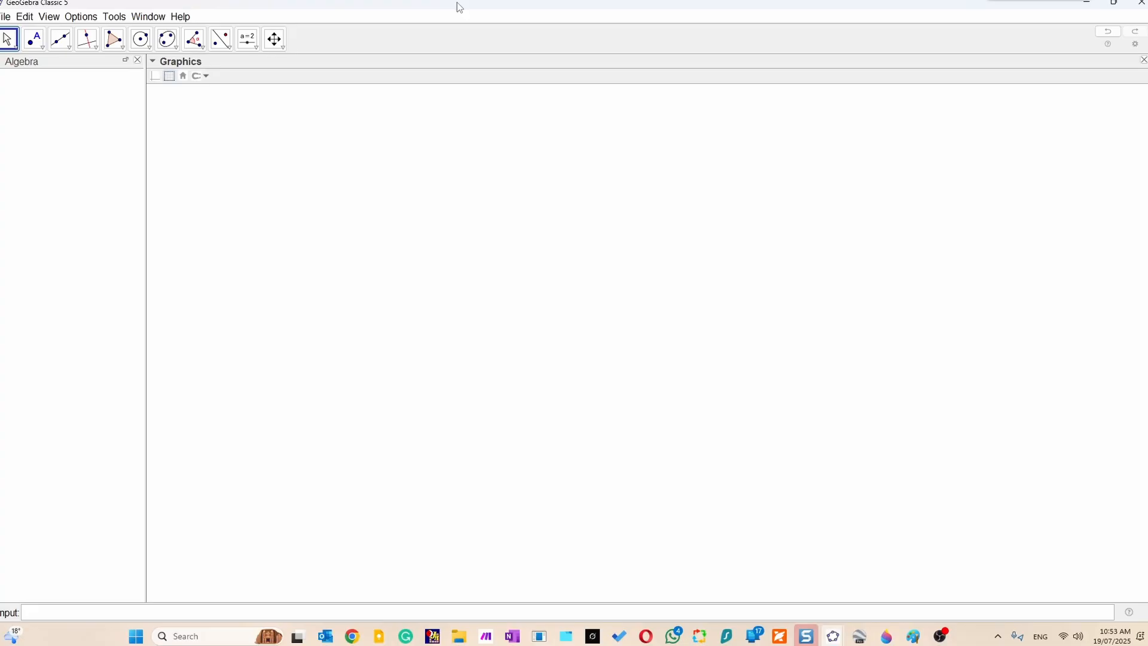
Switch to File Explorer and preview home layout.png from the Vastu Exmaple folder to examine the floor plan.
{"action": "left_click", "coordinate": [461, 637]}
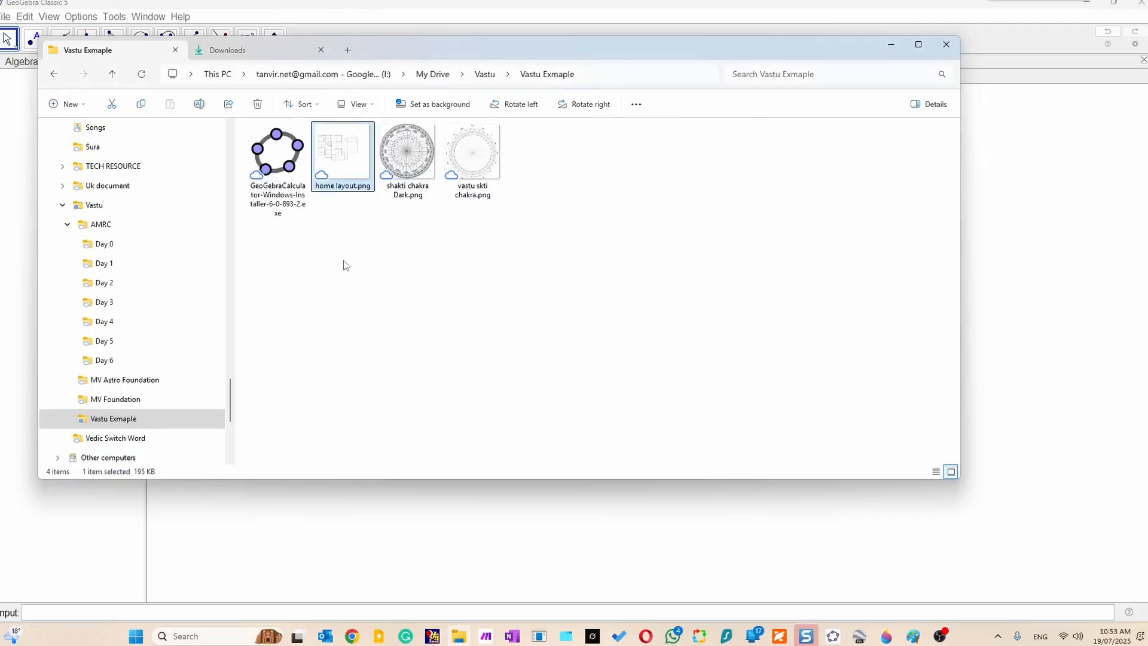
{"action": "left_click", "coordinate": [350, 246]}
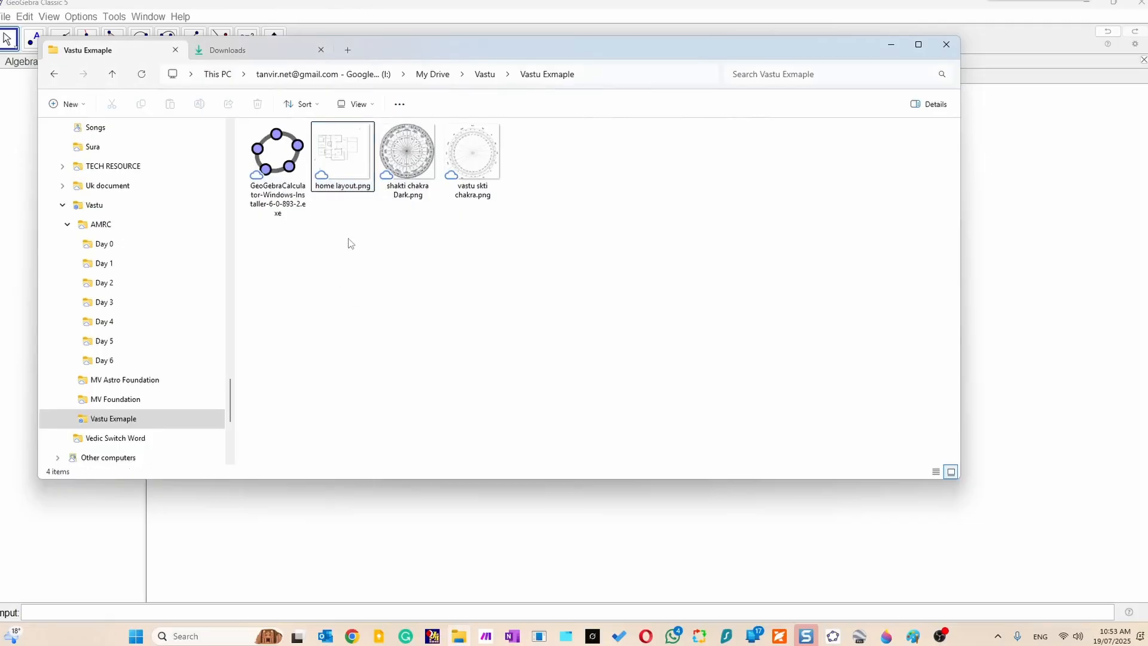
{"action": "left_click", "coordinate": [338, 153]}
{"action": "double_click", "coordinate": [339, 153]}
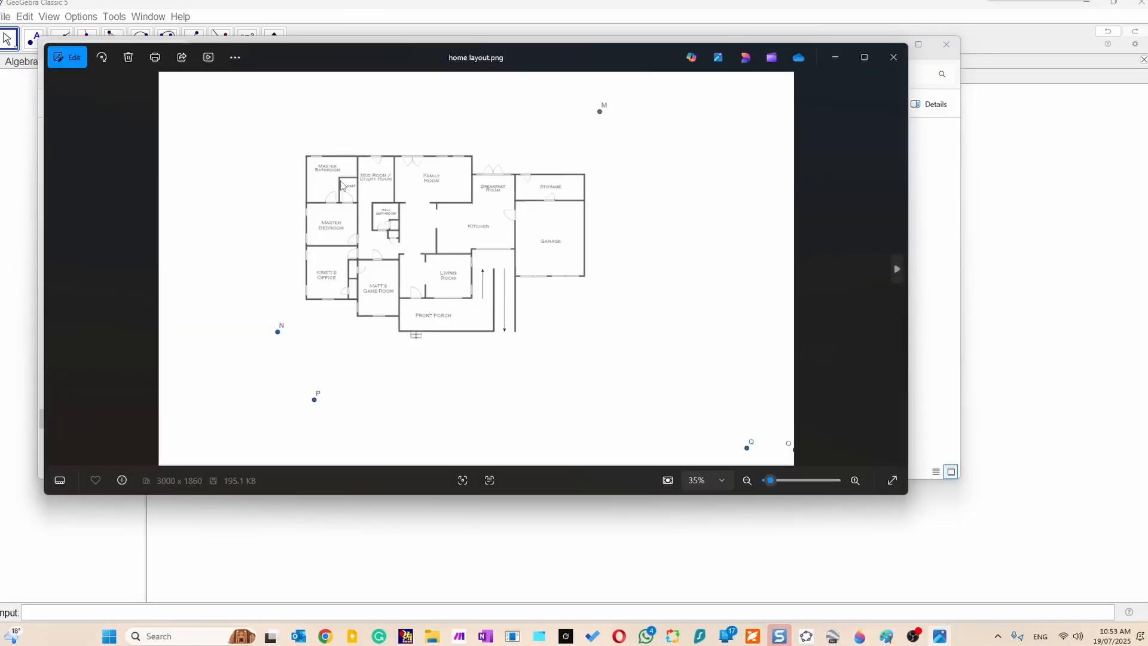
{"action": "left_click", "coordinate": [893, 58]}
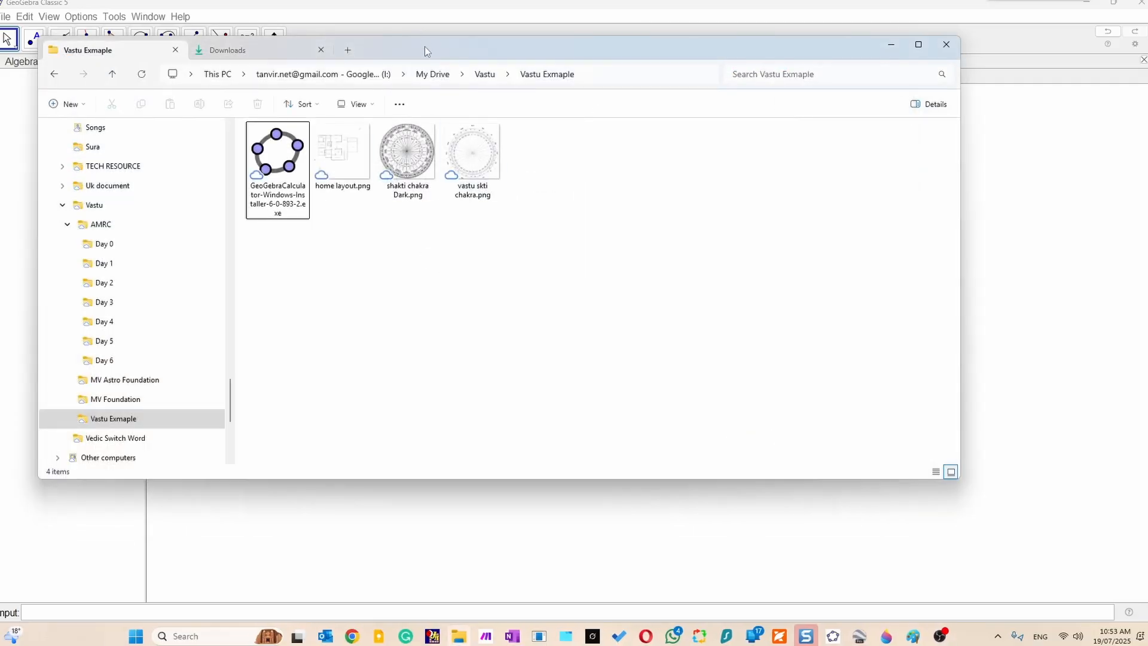
Insert home layout.png into the GeoGebra Graphics view and move it so corner point A lies at about (0.88, -5.86).
{"action": "left_click_drag", "start_coordinate": [424, 45], "coordinate": [946, 123]}
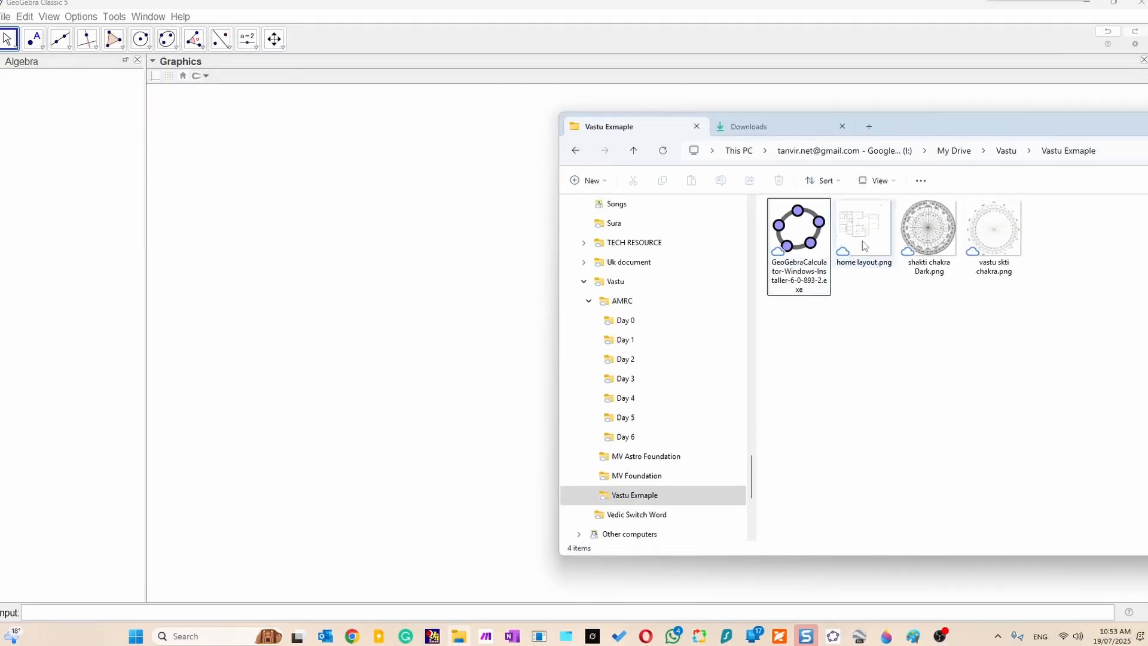
{"action": "left_click_drag", "start_coordinate": [864, 244], "coordinate": [334, 261]}
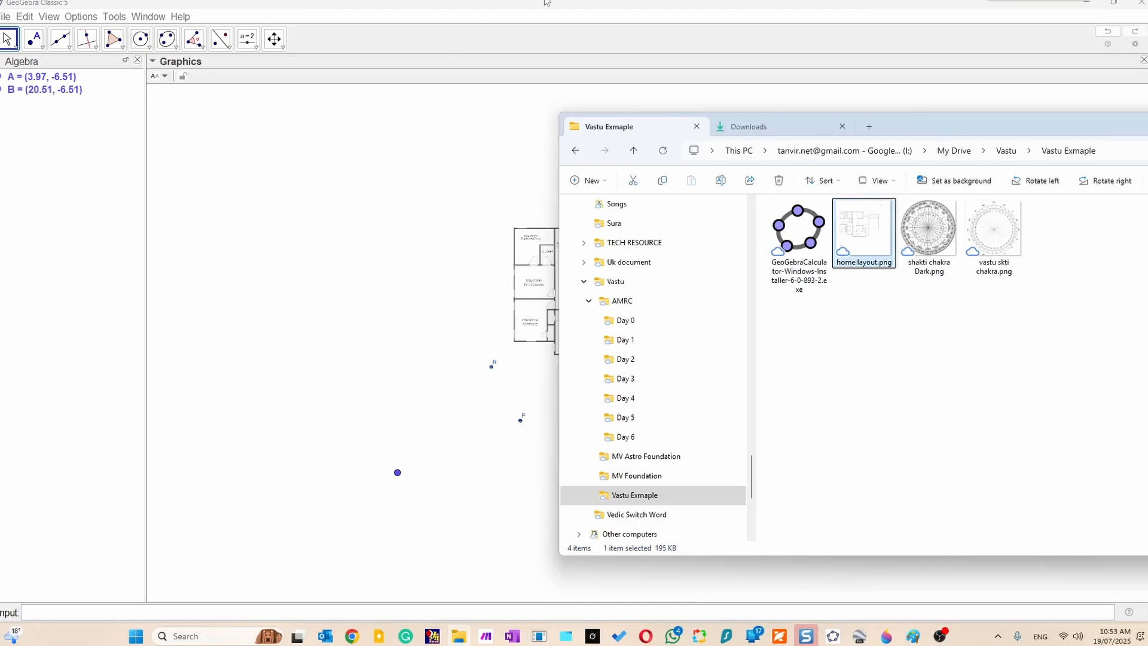
{"action": "left_click", "coordinate": [562, 10]}
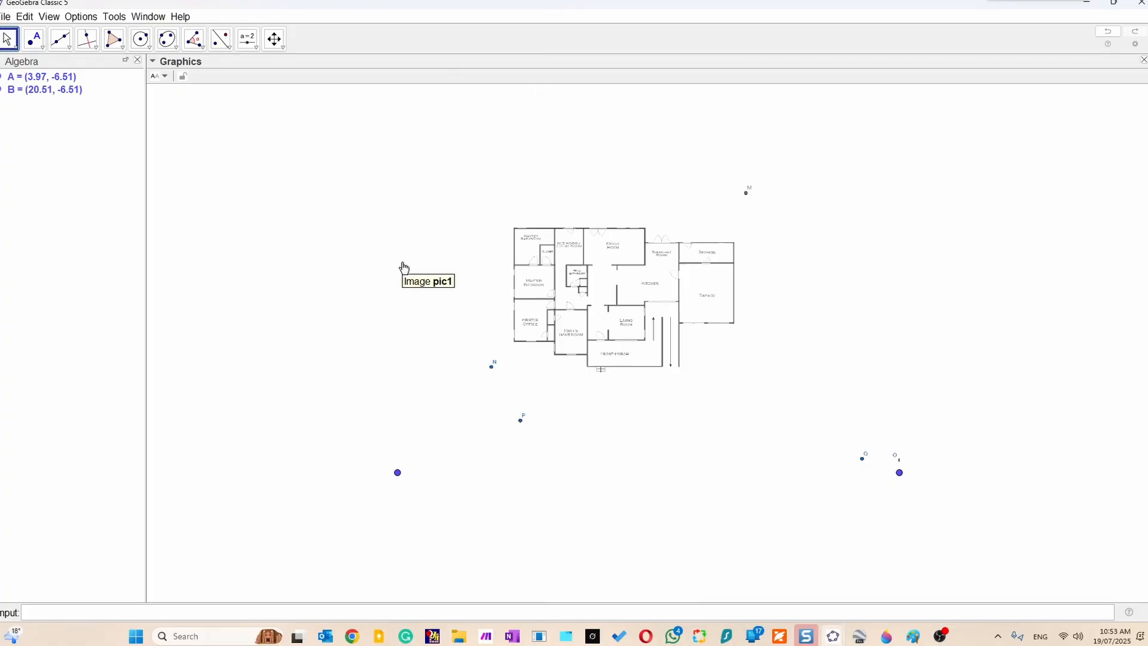
{"action": "scroll", "coordinate": [403, 267], "scroll_direction": "up", "scroll_amount": 5}
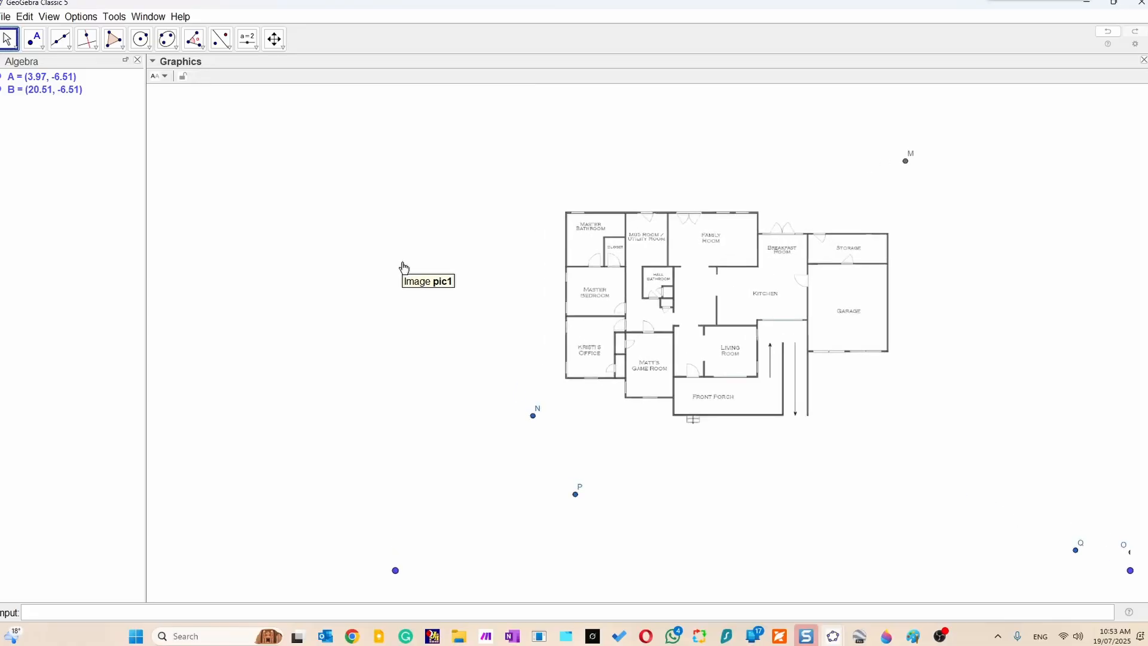
{"action": "left_click_drag", "start_coordinate": [543, 323], "coordinate": [388, 299]}
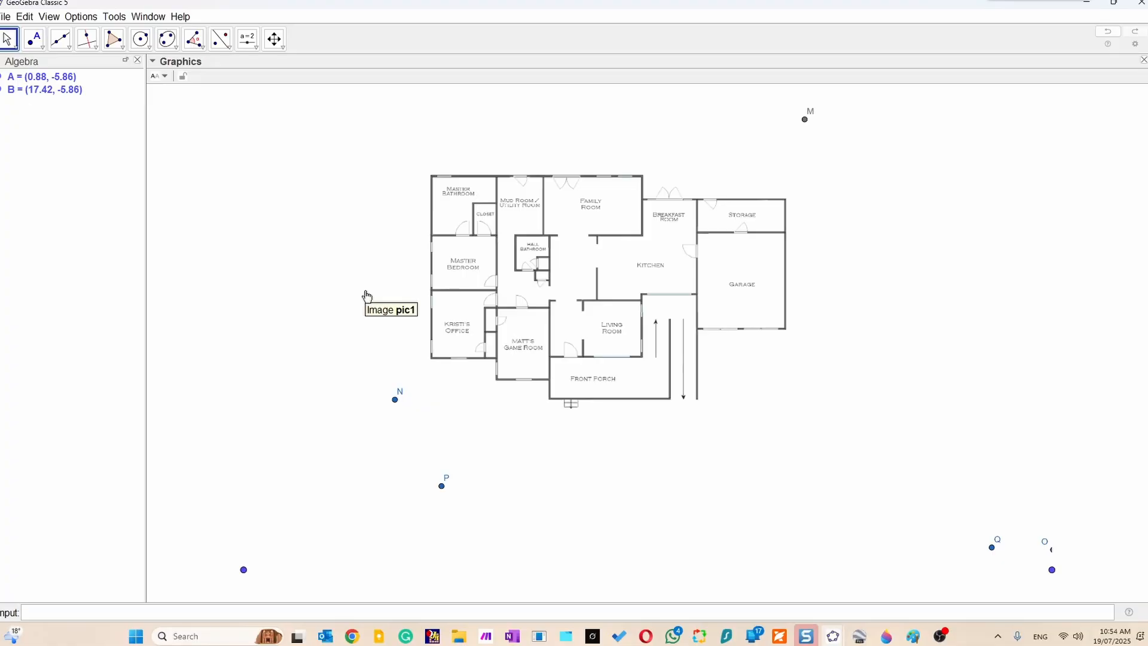
Examine the floor plan image's frame and its two corner points A and B by selecting each.
{"action": "left_click", "coordinate": [363, 293]}
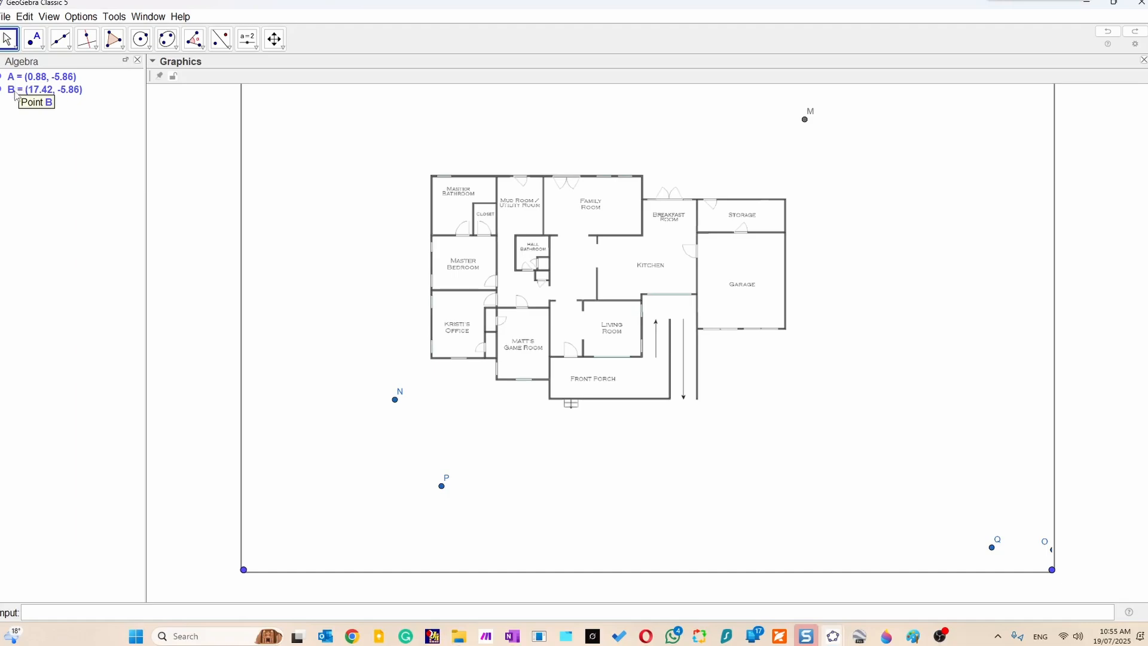
{"action": "left_click", "coordinate": [34, 91]}
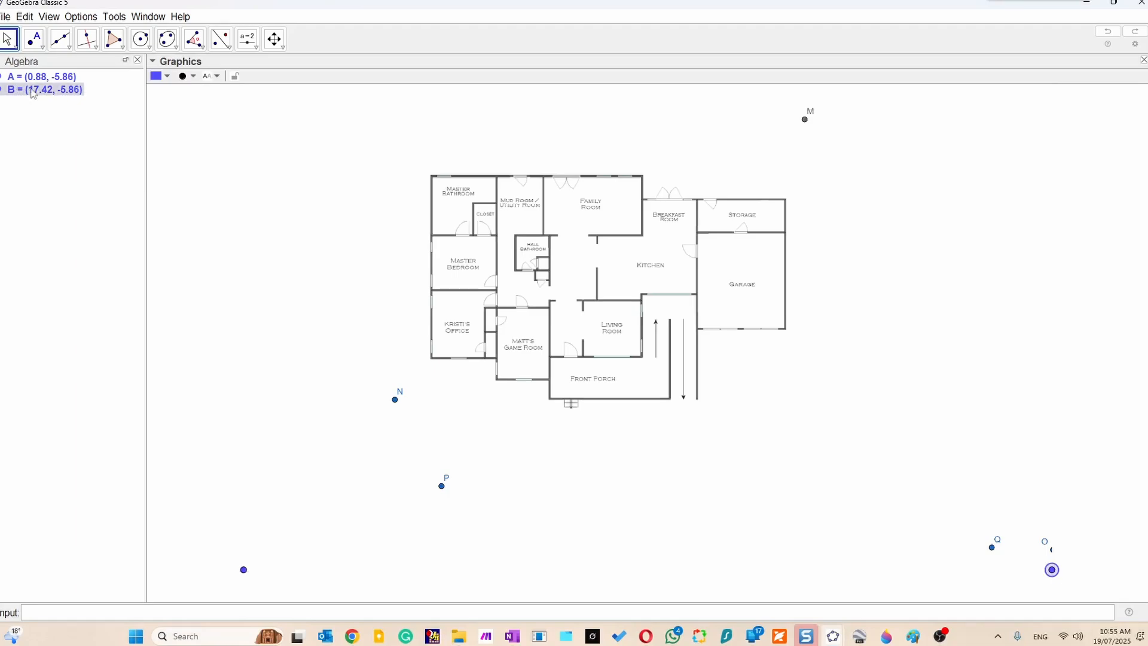
{"action": "left_click", "coordinate": [39, 80]}
{"action": "left_click", "coordinate": [270, 176]}
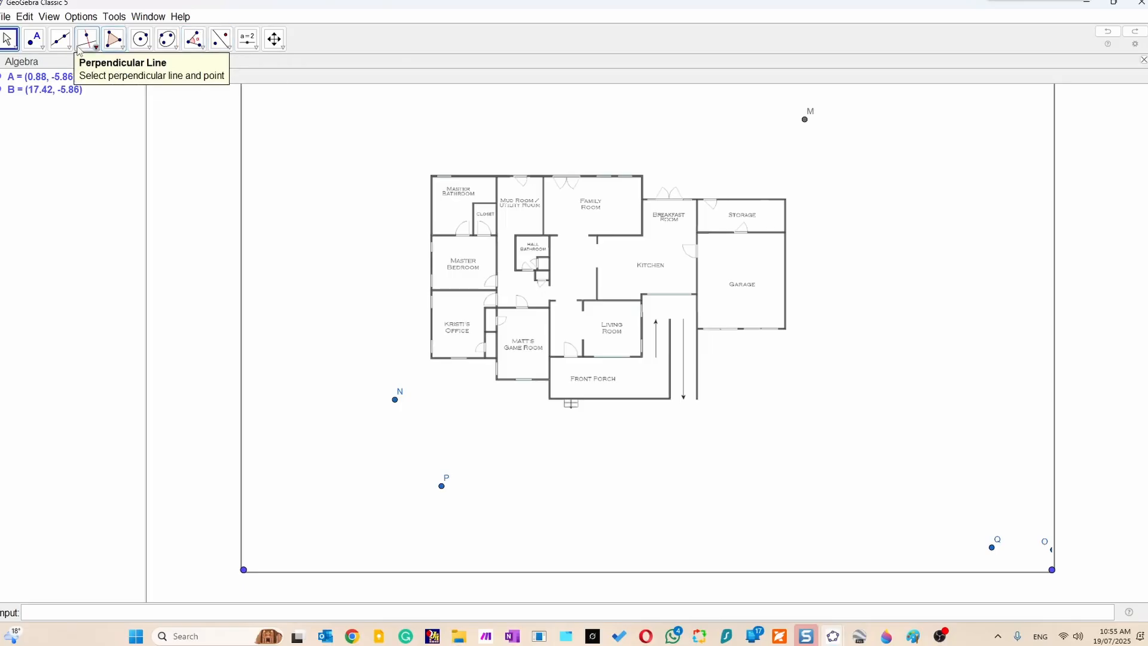
Start a polygon at the Master Bathroom's outer upper-left corner and trace the upper walls and Garage side to its lower-right corner.
{"action": "left_click", "coordinate": [114, 45]}
{"action": "left_click", "coordinate": [115, 46]}
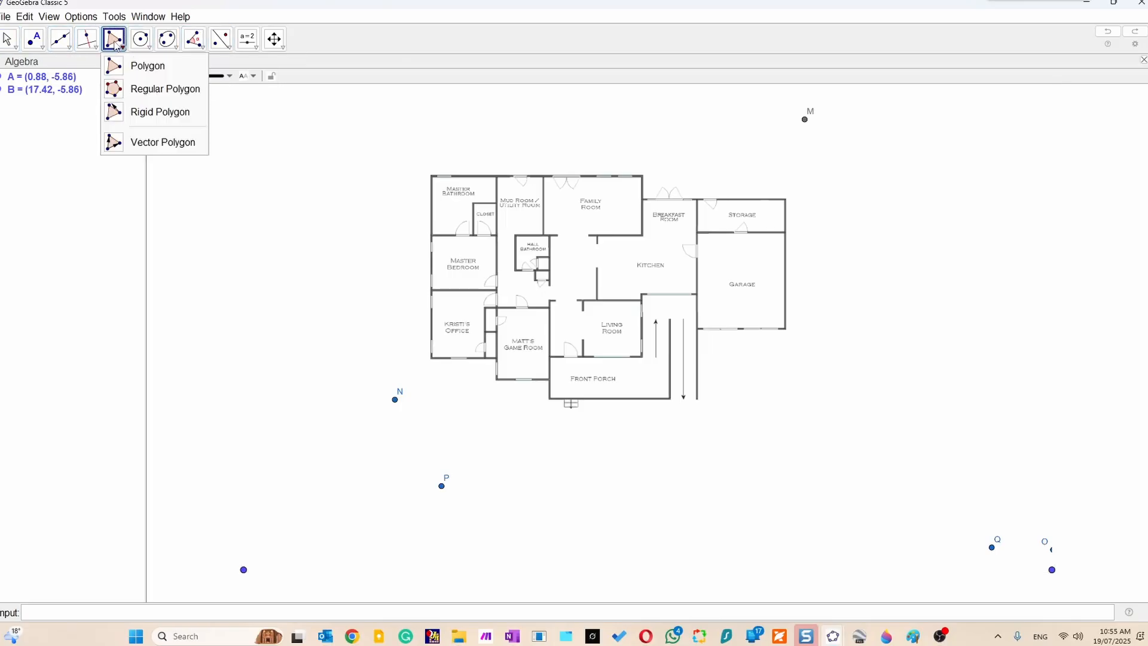
{"action": "left_click", "coordinate": [178, 73]}
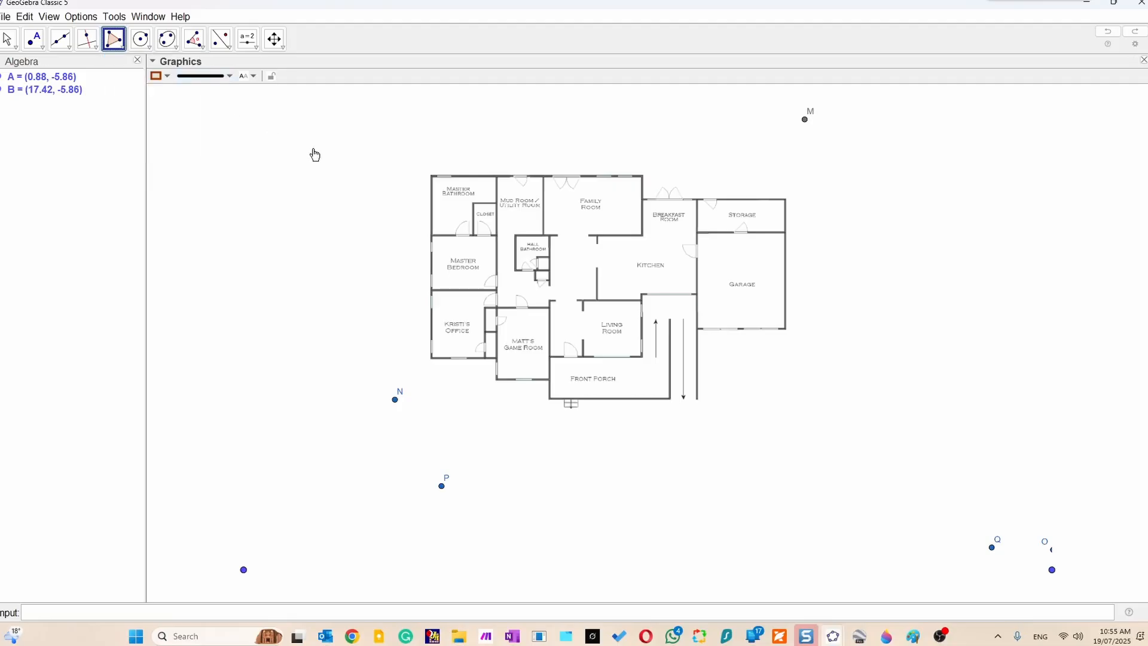
{"action": "left_click", "coordinate": [432, 177]}
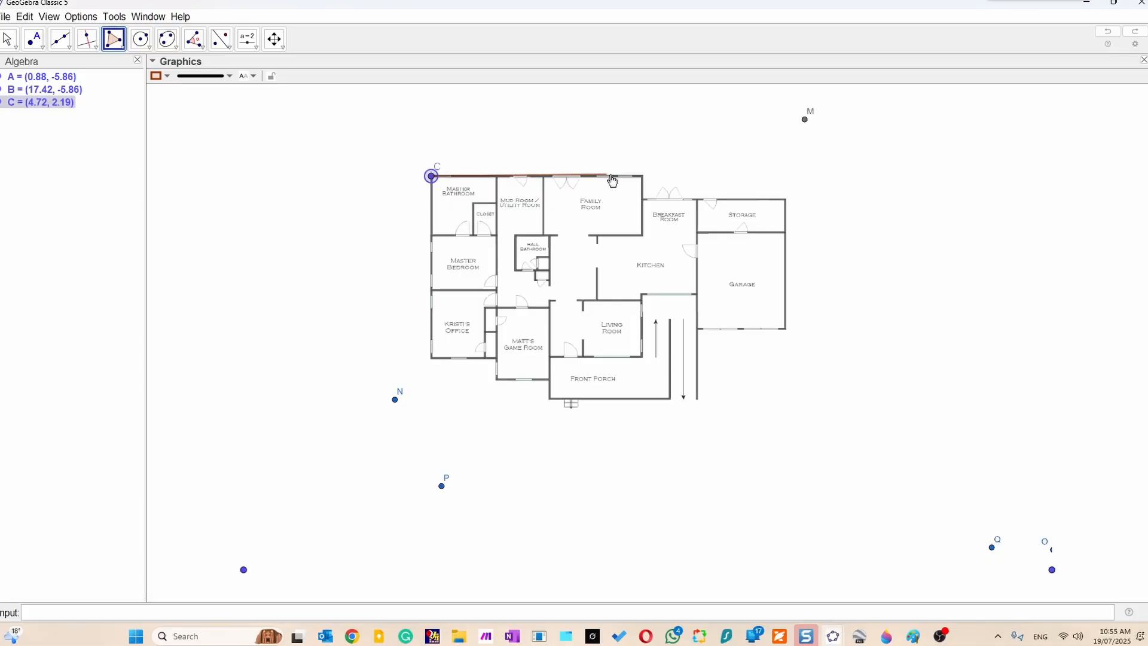
{"action": "left_click", "coordinate": [643, 177]}
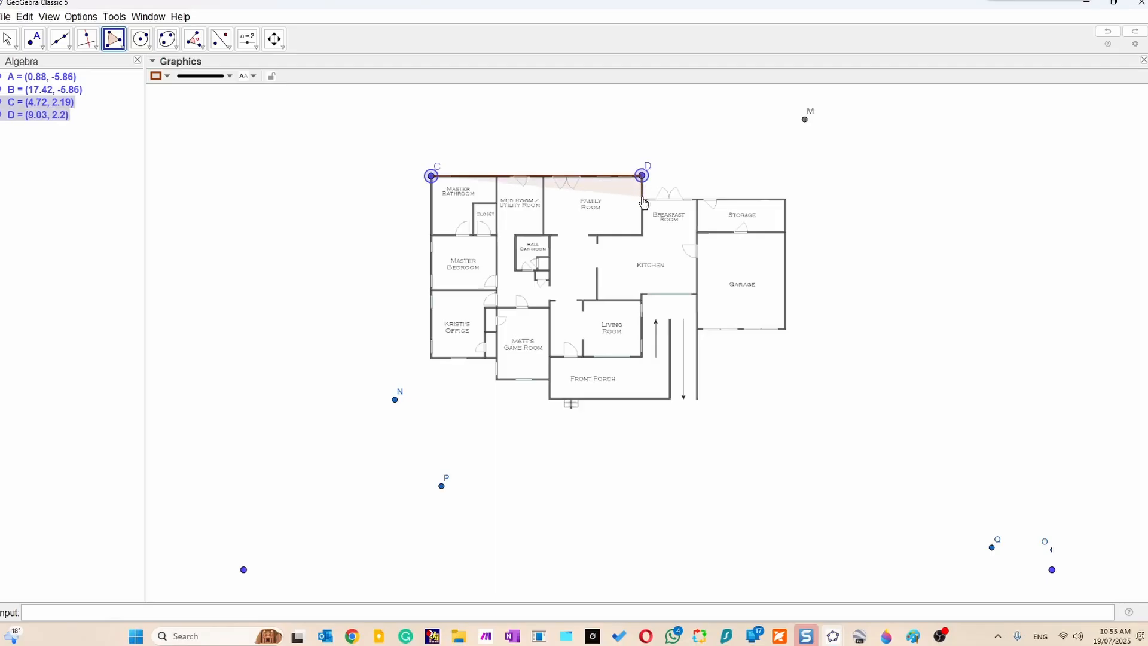
{"action": "left_click", "coordinate": [643, 198]}
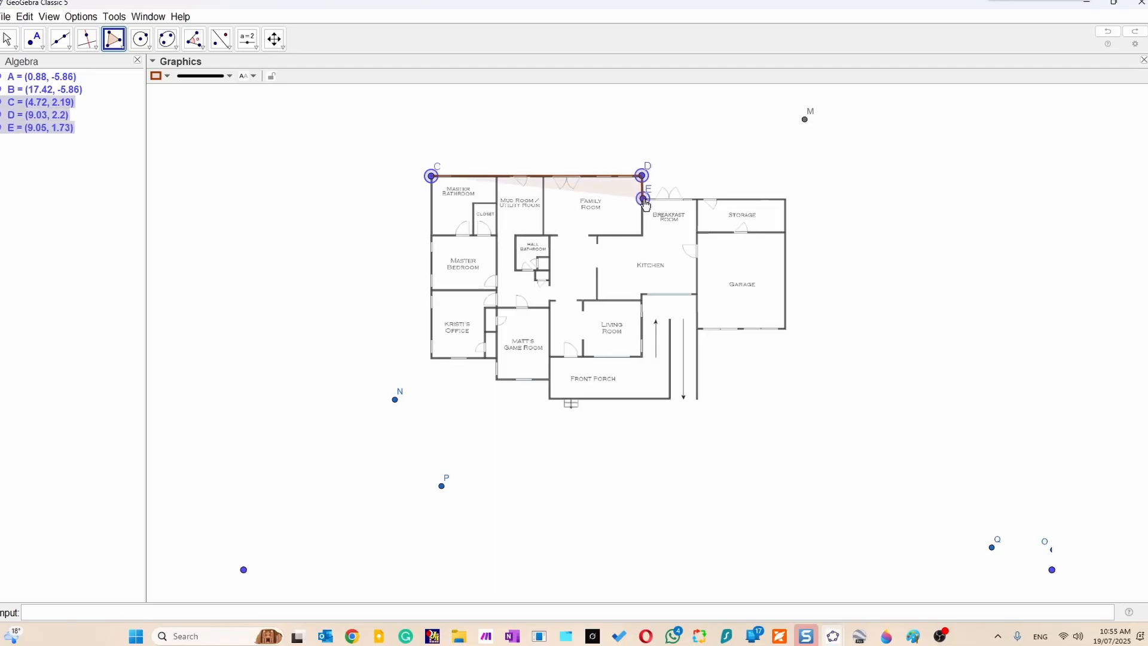
{"action": "left_click", "coordinate": [785, 199]}
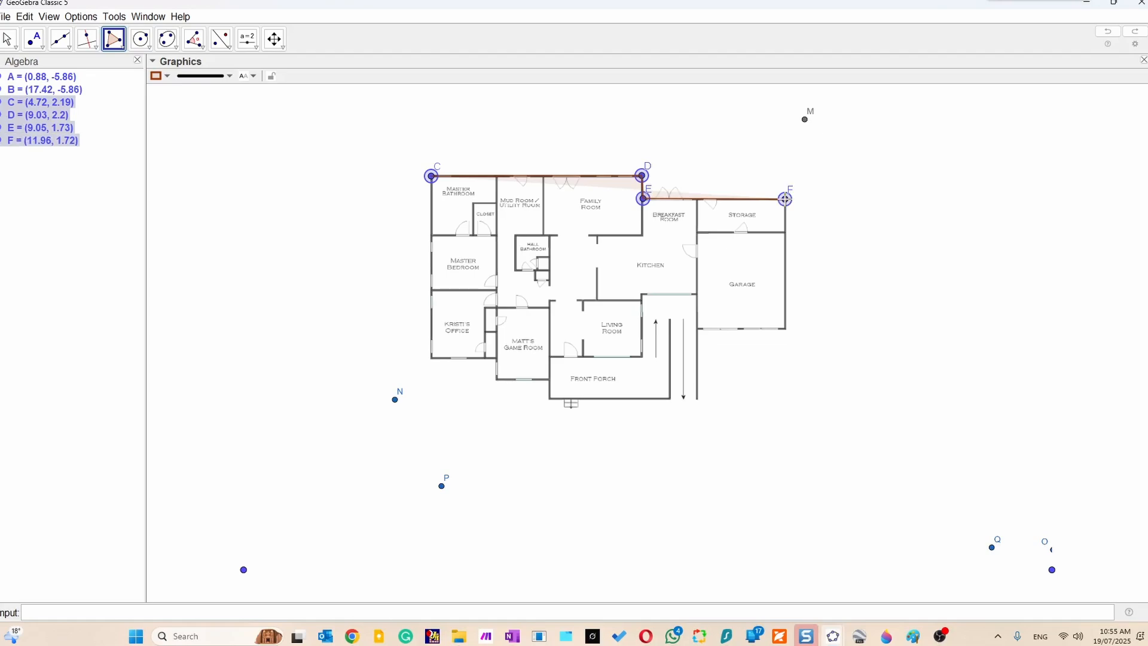
{"action": "left_click", "coordinate": [787, 329]}
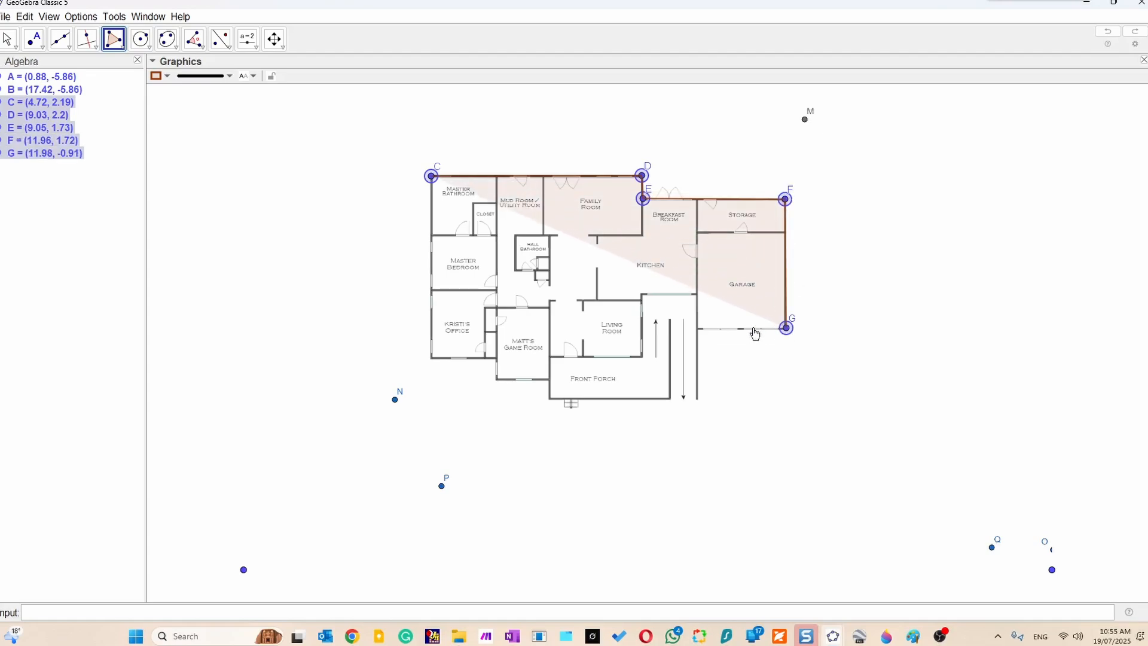
Continue the polygon along the Garage, driveway, Front Porch, game room and office corners, closing it at starting vertex C.
{"action": "left_click", "coordinate": [700, 328]}
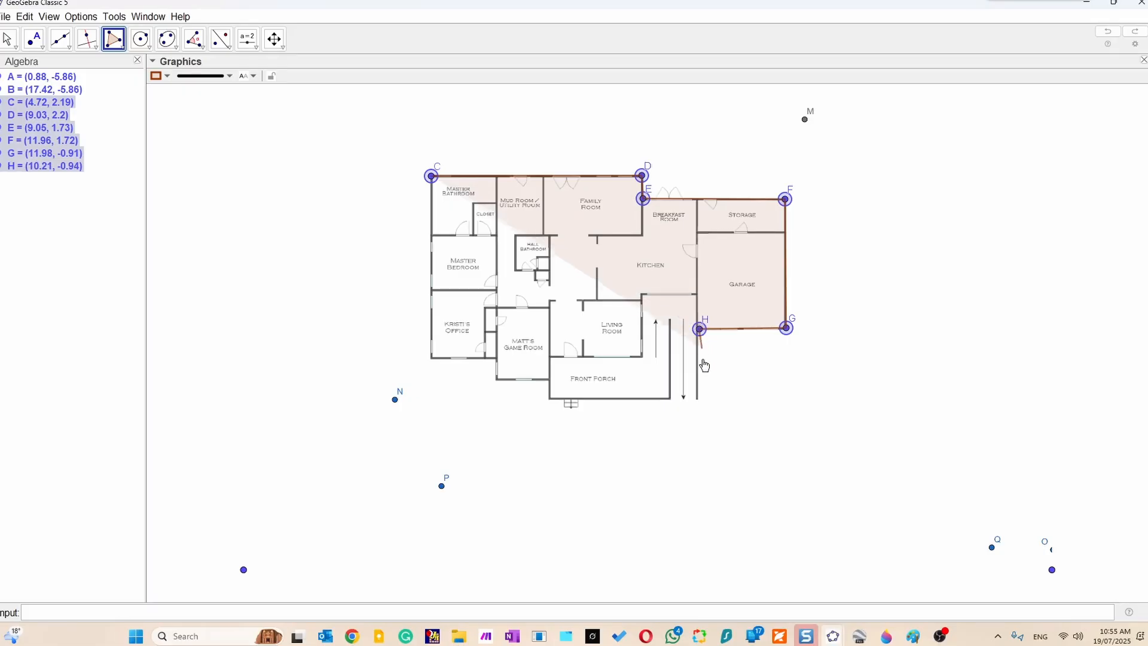
{"action": "left_click", "coordinate": [698, 400]}
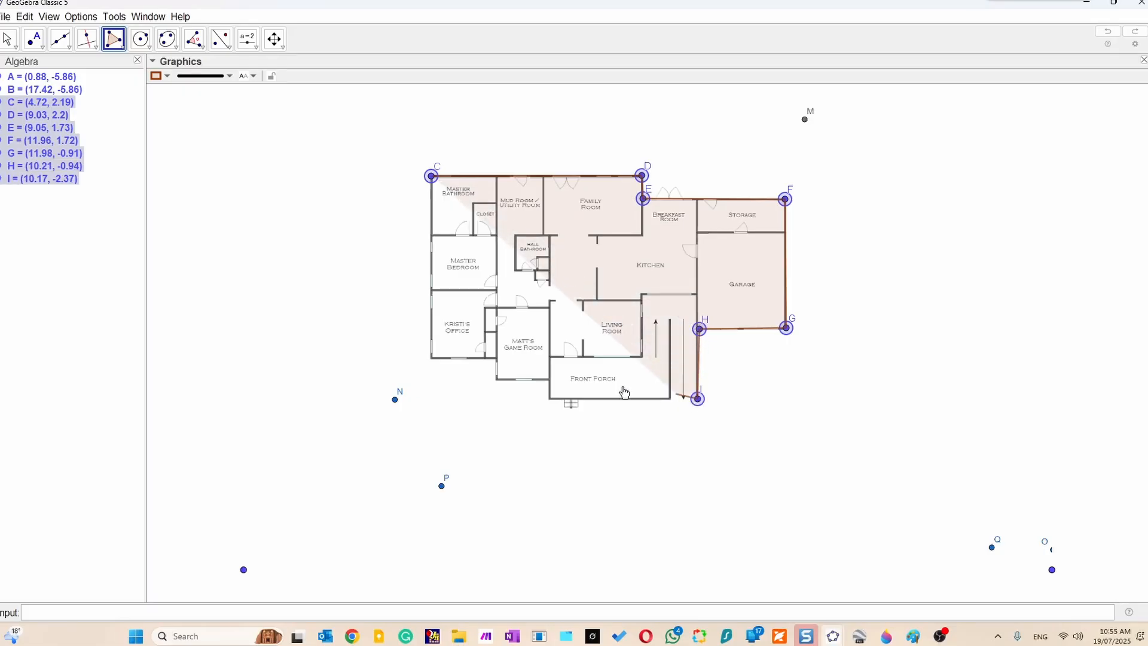
{"action": "left_click", "coordinate": [549, 398]}
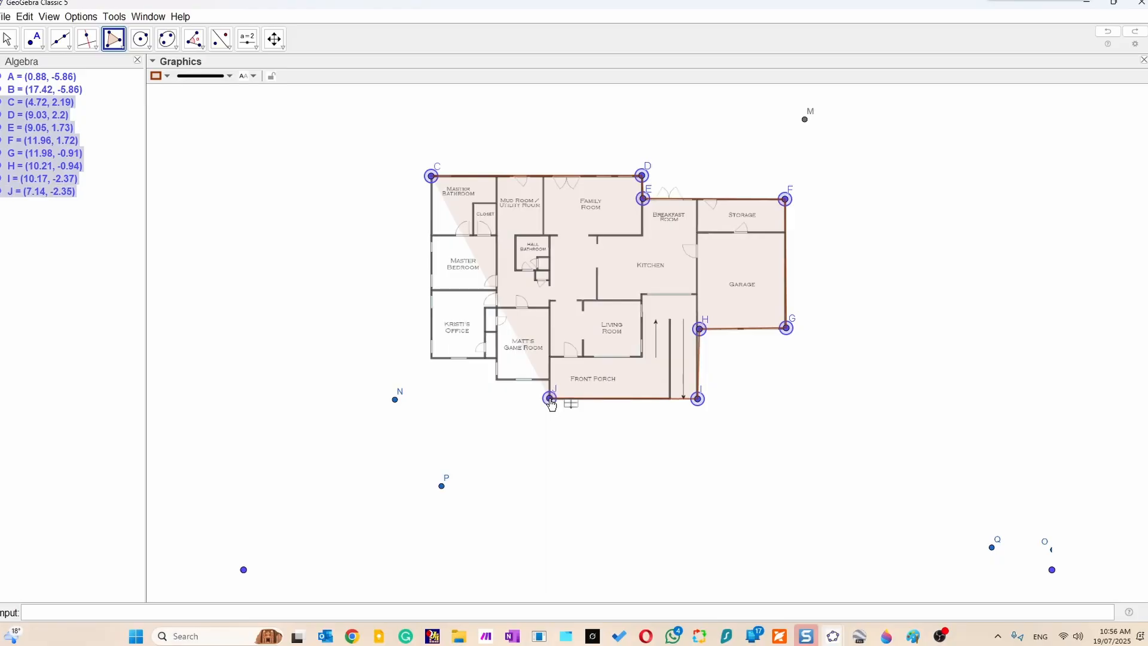
{"action": "left_click", "coordinate": [549, 379]}
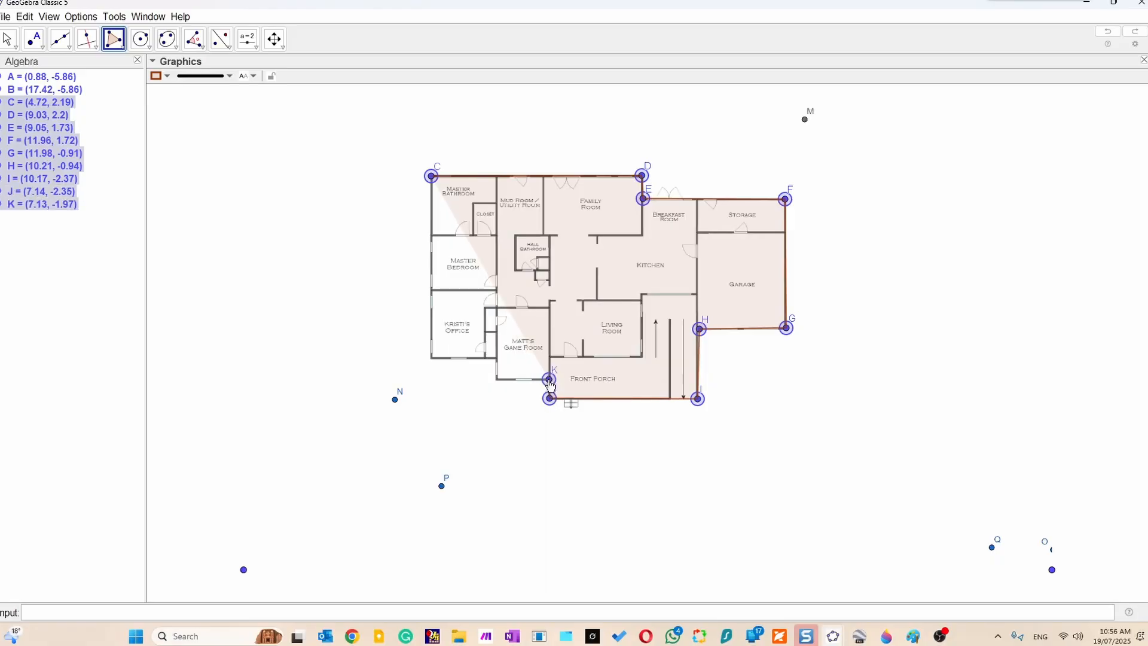
{"action": "left_click", "coordinate": [496, 379]}
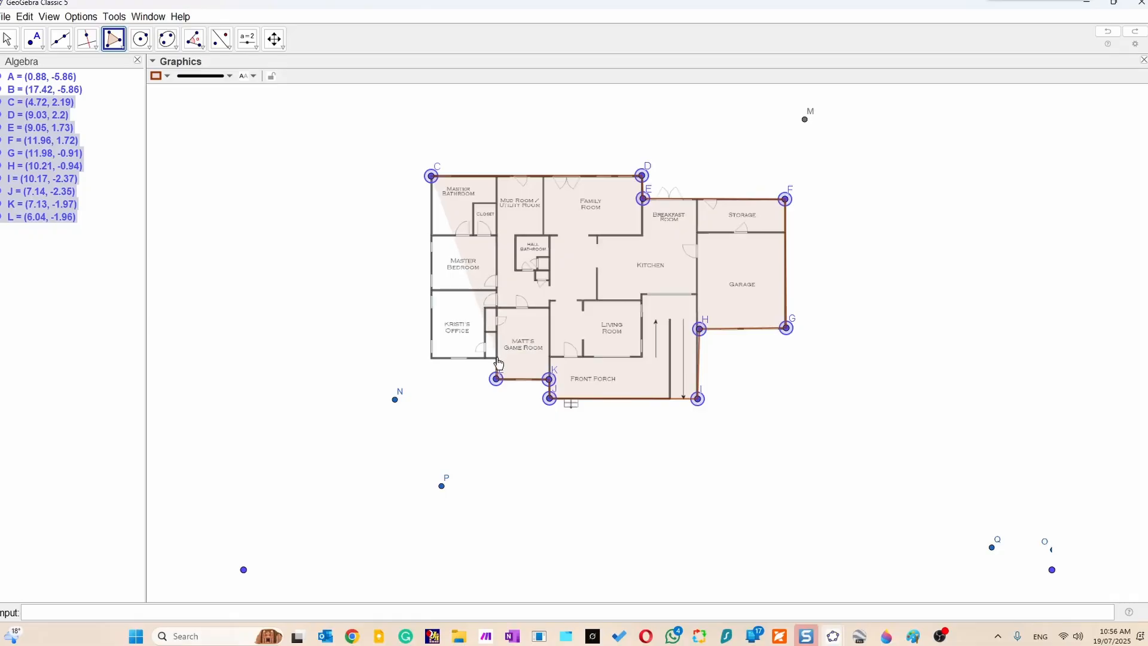
{"action": "left_click", "coordinate": [497, 356]}
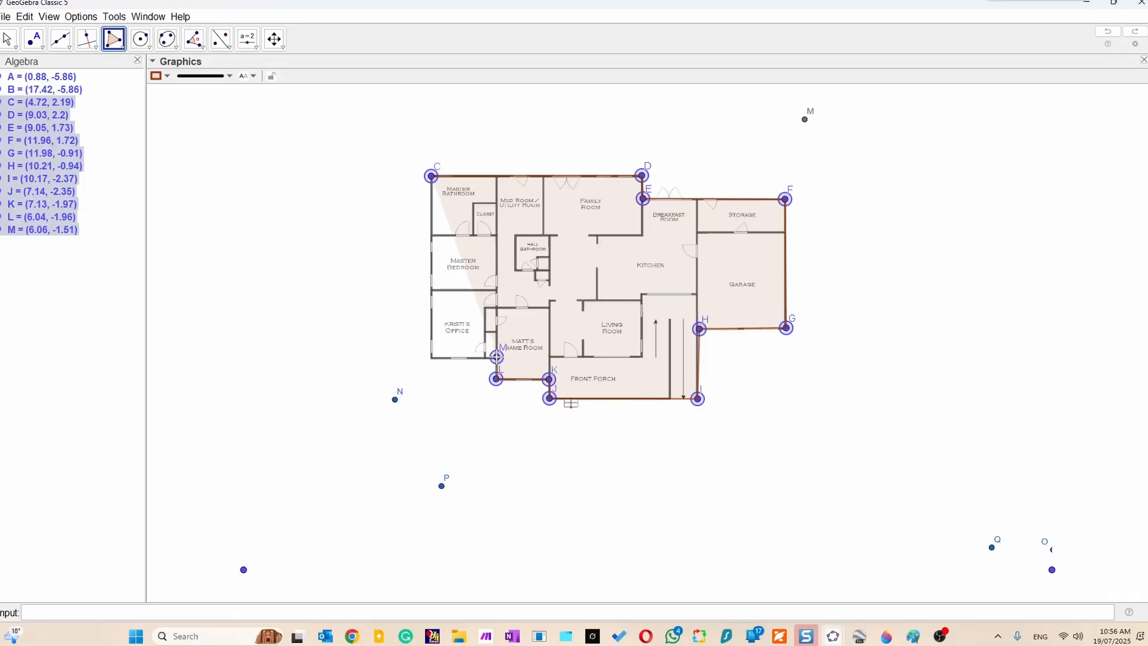
{"action": "left_click", "coordinate": [432, 359]}
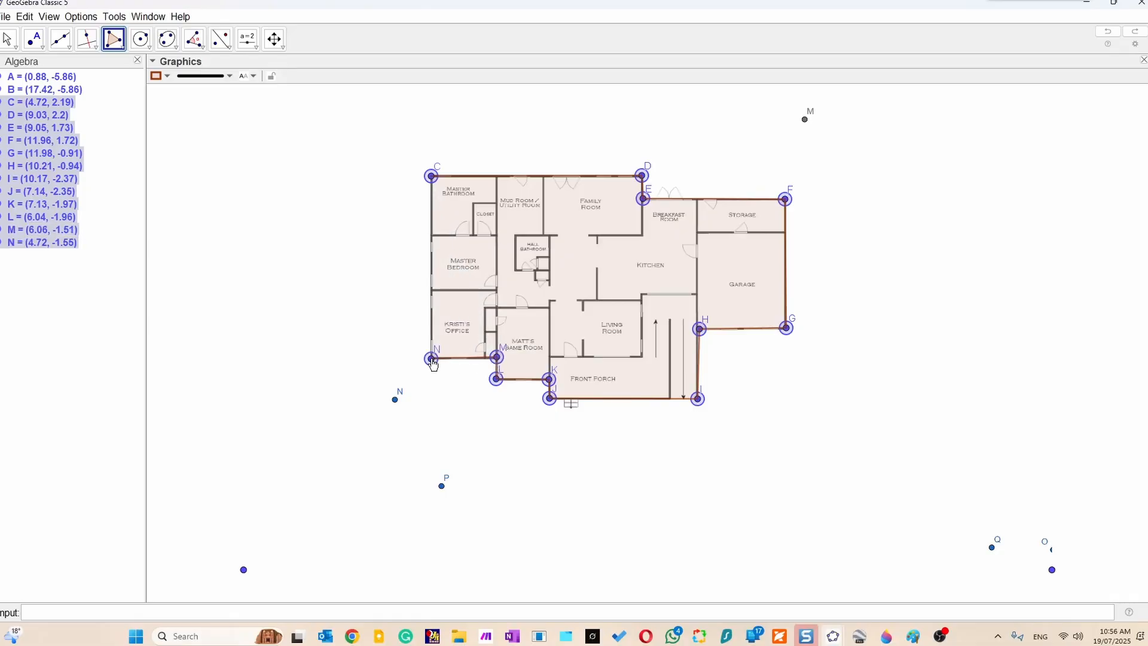
{"action": "left_click", "coordinate": [432, 177]}
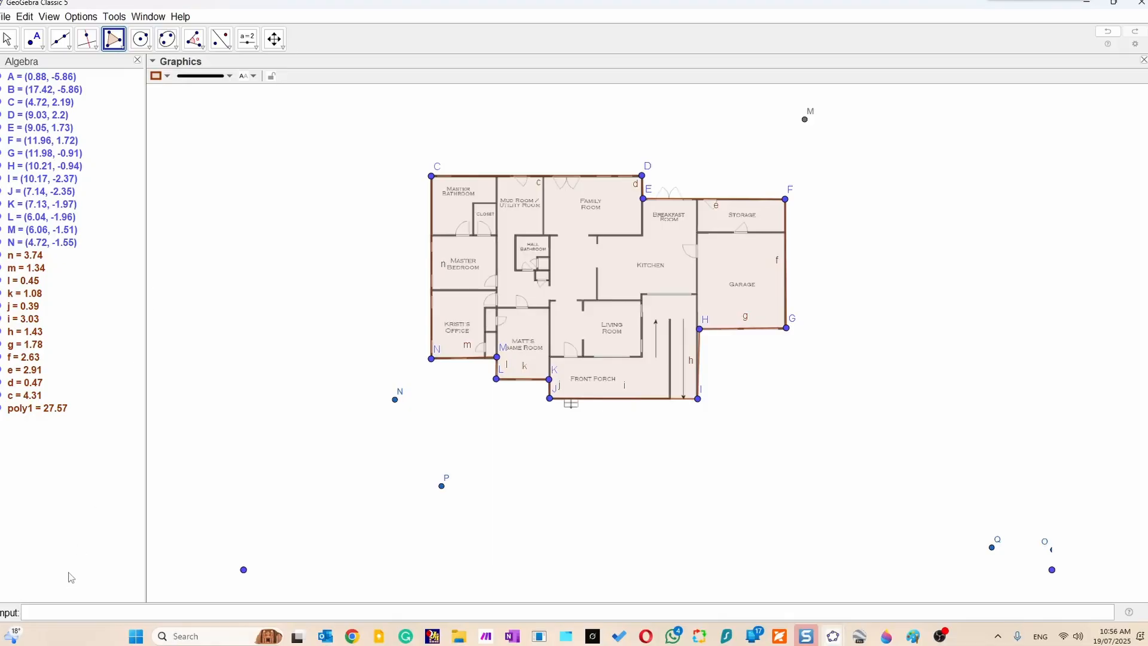
Create the centre point of the traced house outline with the command Centroid(poly1).
{"action": "left_click", "coordinate": [85, 611]}
{"action": "type", "text": "cen"}
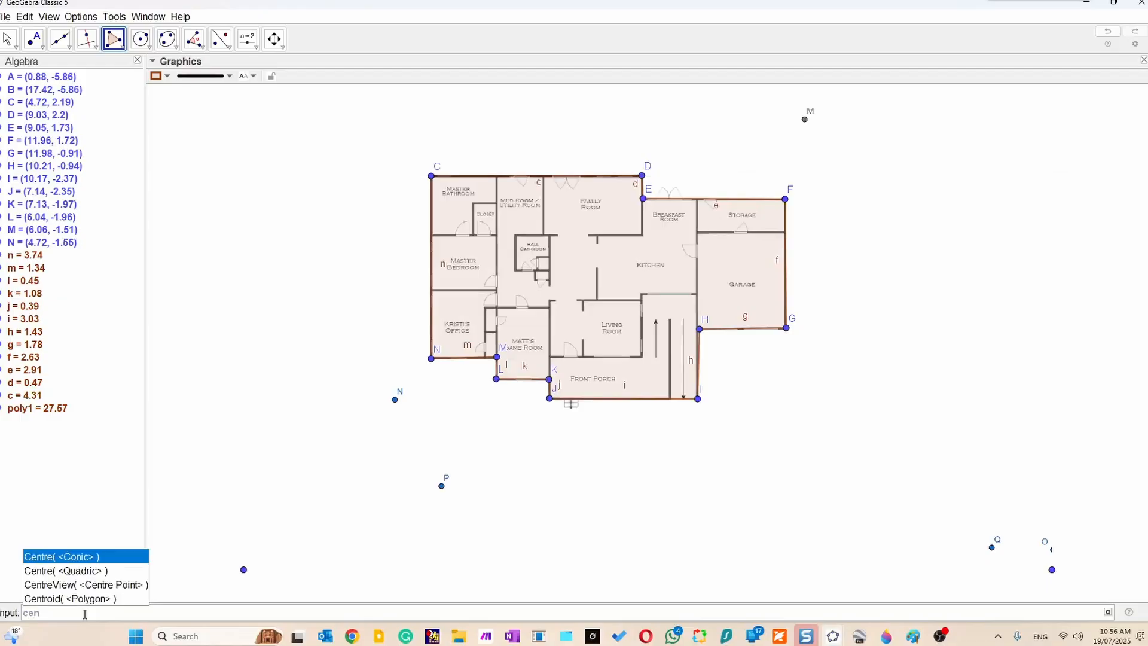
{"action": "type", "text": "t"}
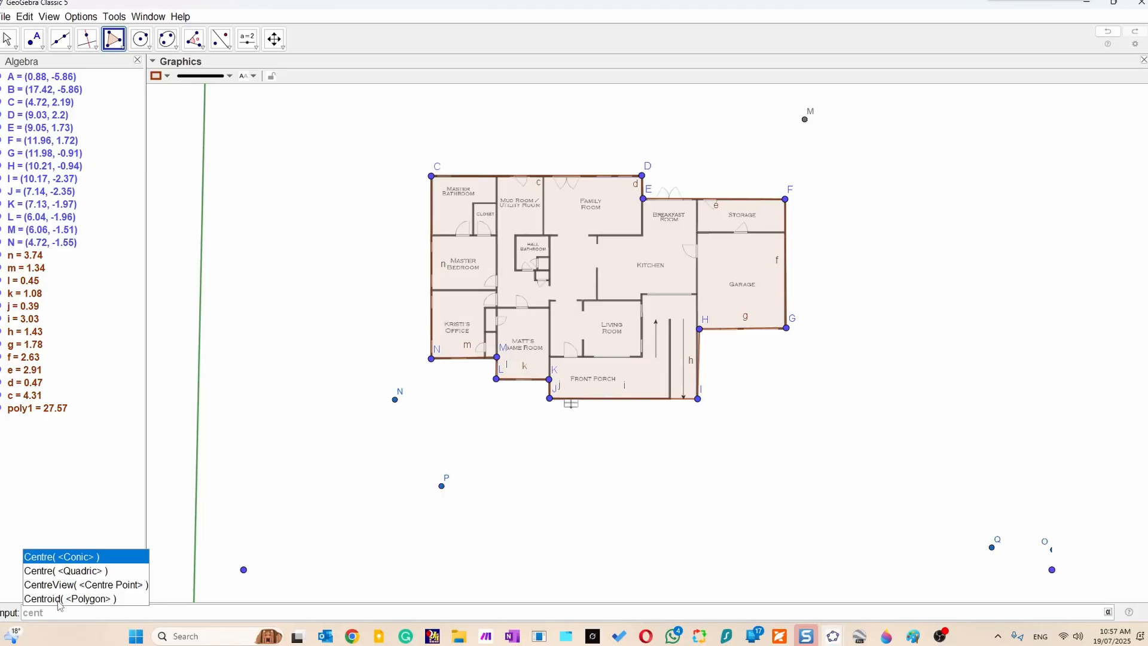
{"action": "left_click", "coordinate": [60, 599]}
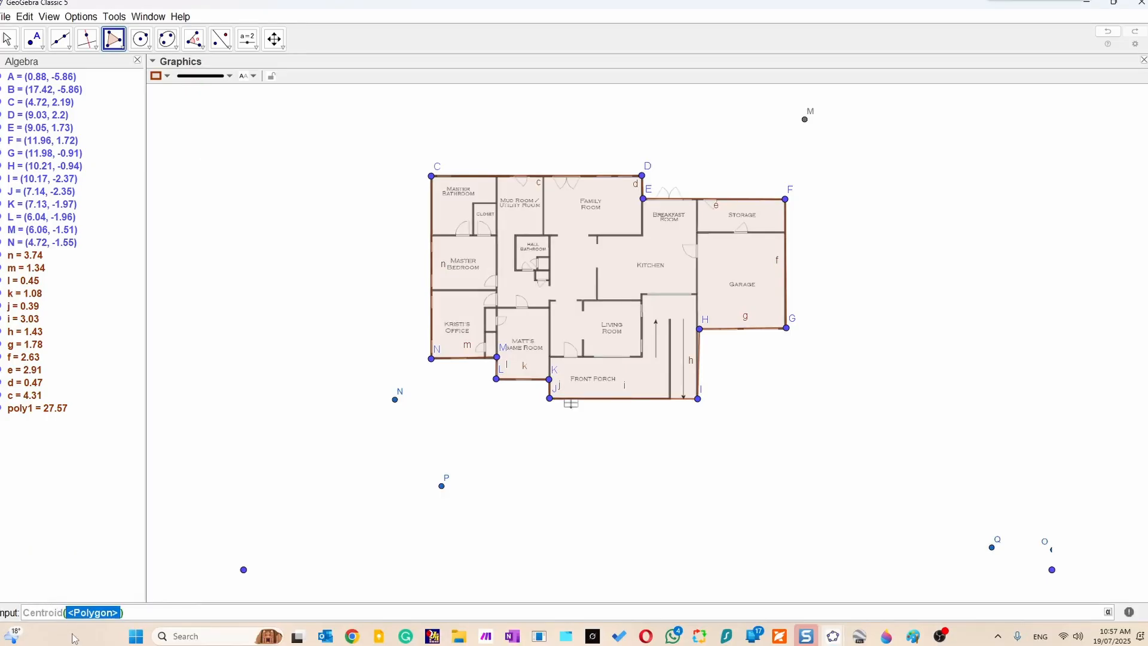
{"action": "type", "text": "pl"}
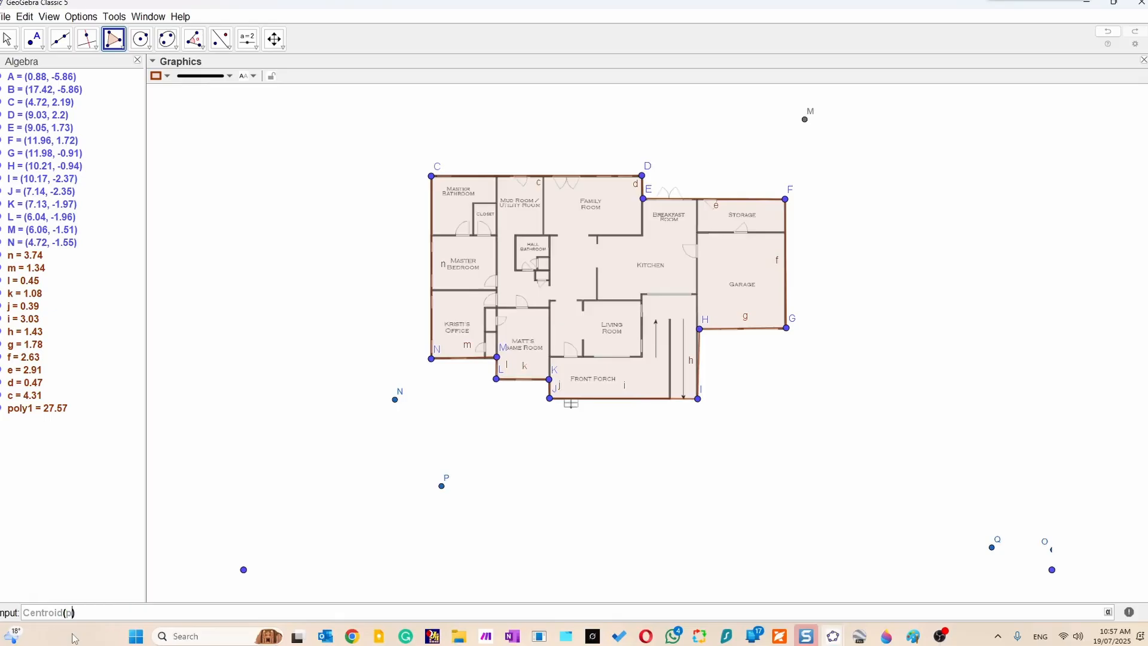
{"action": "key", "text": "BackSpace"}
{"action": "type", "text": "oly"}
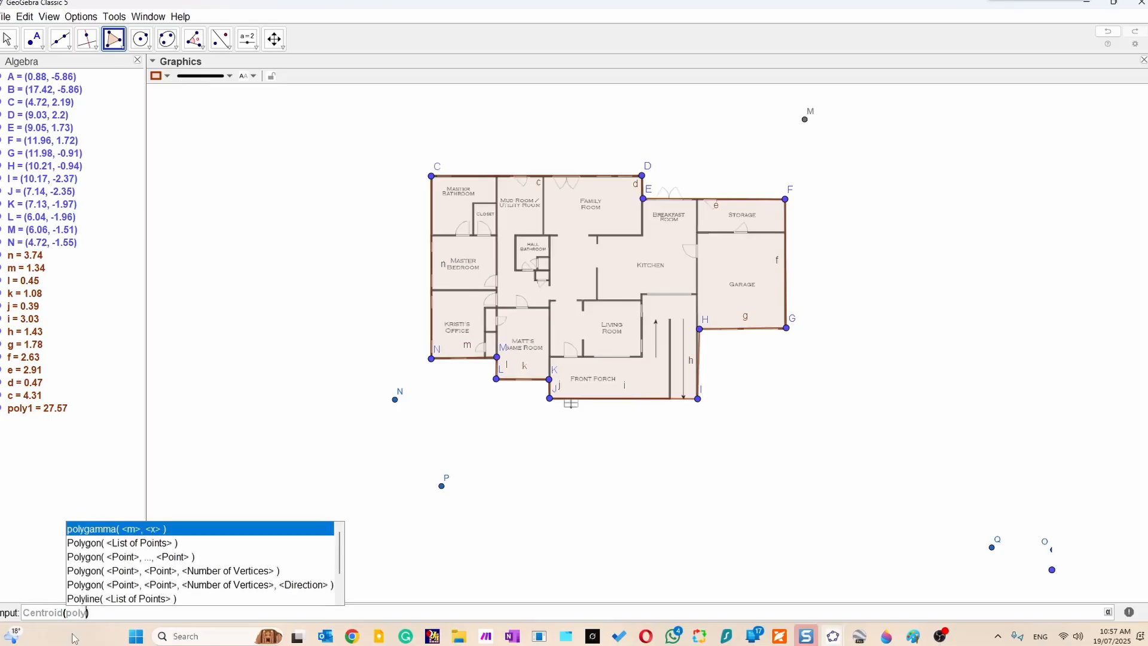
{"action": "type", "text": "1"}
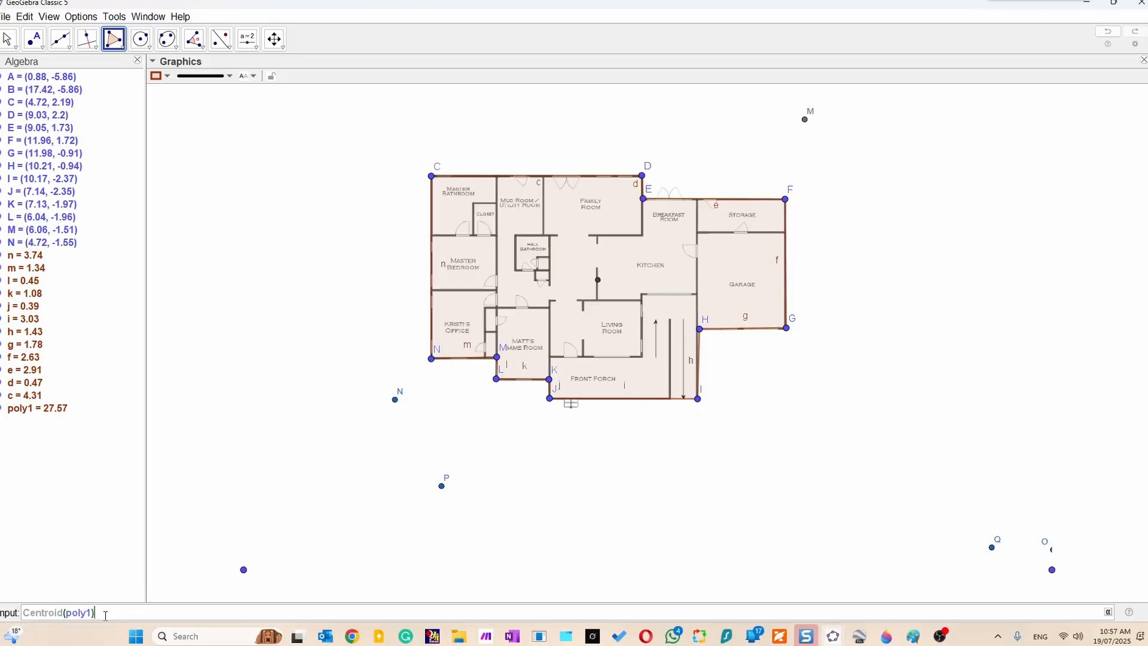
{"action": "key", "text": "Return"}
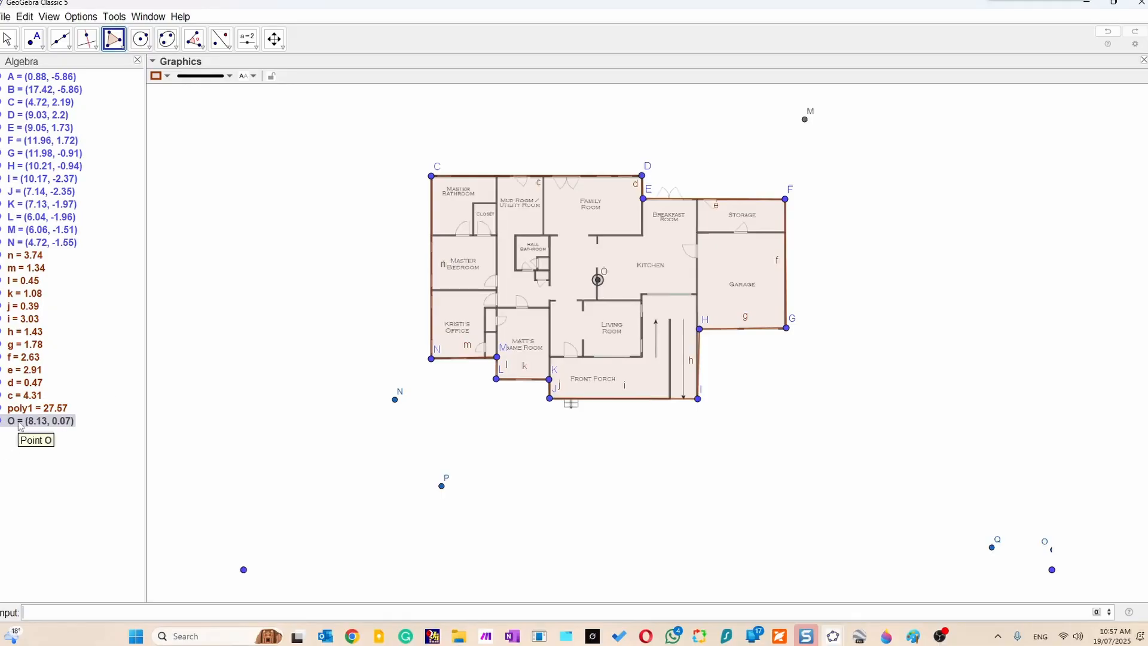
Hide points A to N, the side segments c to n and the polygon poly1, but not centroid O.
{"action": "left_click", "coordinate": [2, 102]}
{"action": "left_click", "coordinate": [2, 115]}
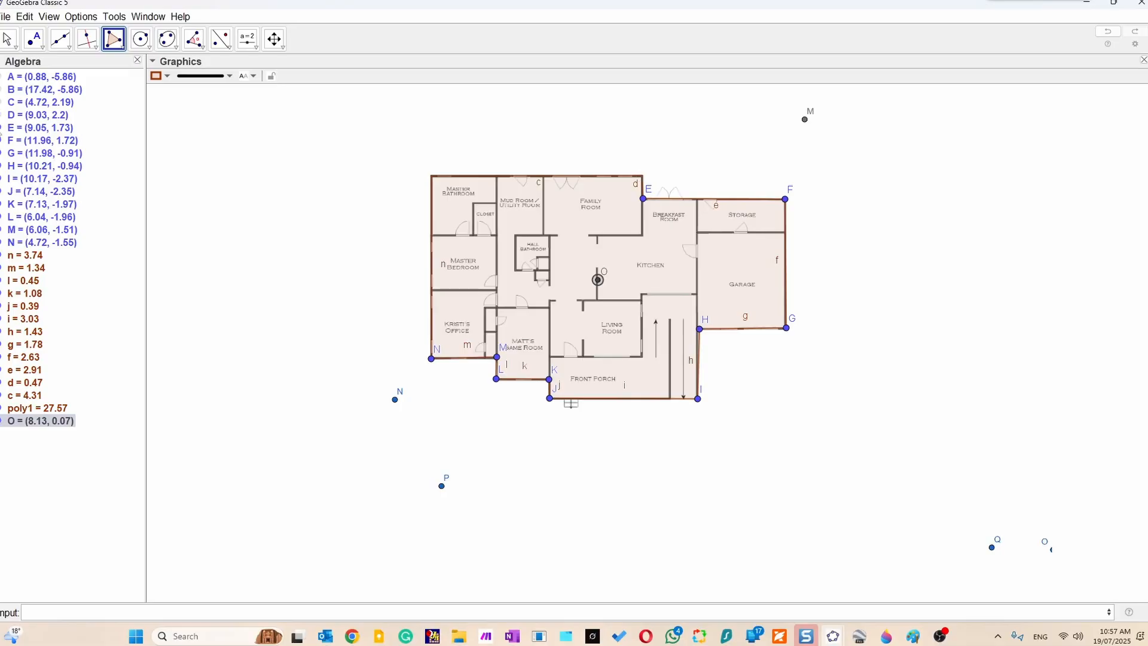
{"action": "left_click", "coordinate": [2, 128]}
{"action": "left_click", "coordinate": [2, 140]}
{"action": "left_click", "coordinate": [1, 153]}
{"action": "left_click", "coordinate": [2, 166]}
{"action": "left_click", "coordinate": [2, 179]}
{"action": "left_click", "coordinate": [2, 192]}
{"action": "left_click", "coordinate": [2, 204]}
{"action": "left_click", "coordinate": [2, 217]}
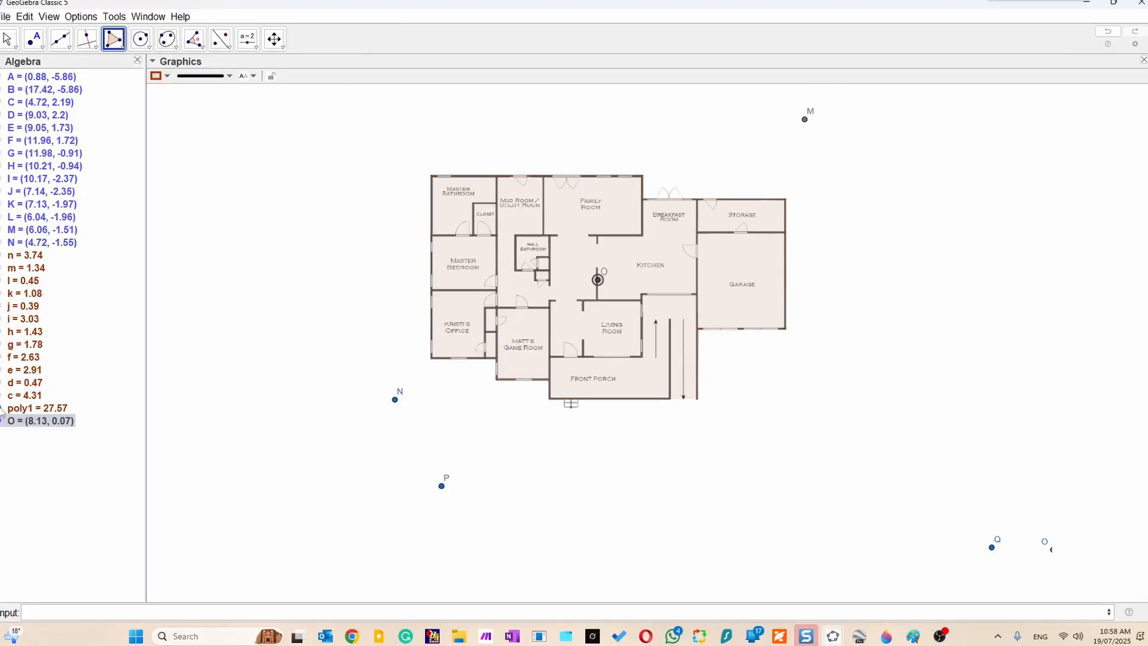
{"action": "left_click", "coordinate": [1, 407]}
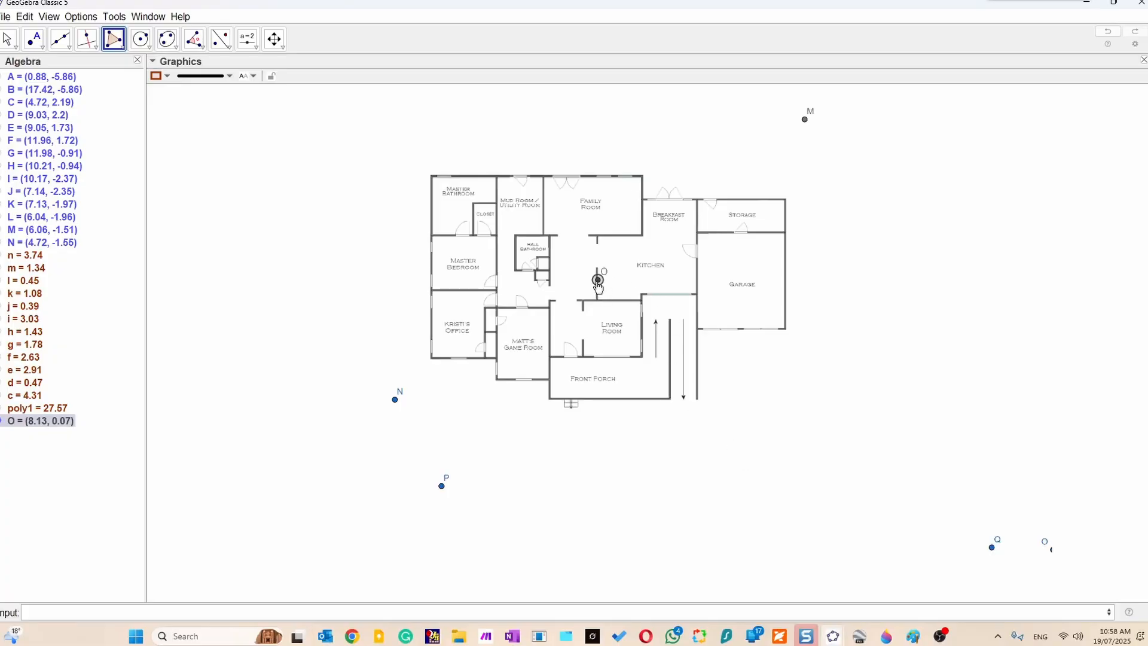
Start exporting the Graphics view as a PNG picture and go to the I:\My Drive\Vastu\Vastu Exmaple folder as the destination.
{"action": "left_click", "coordinate": [5, 17]}
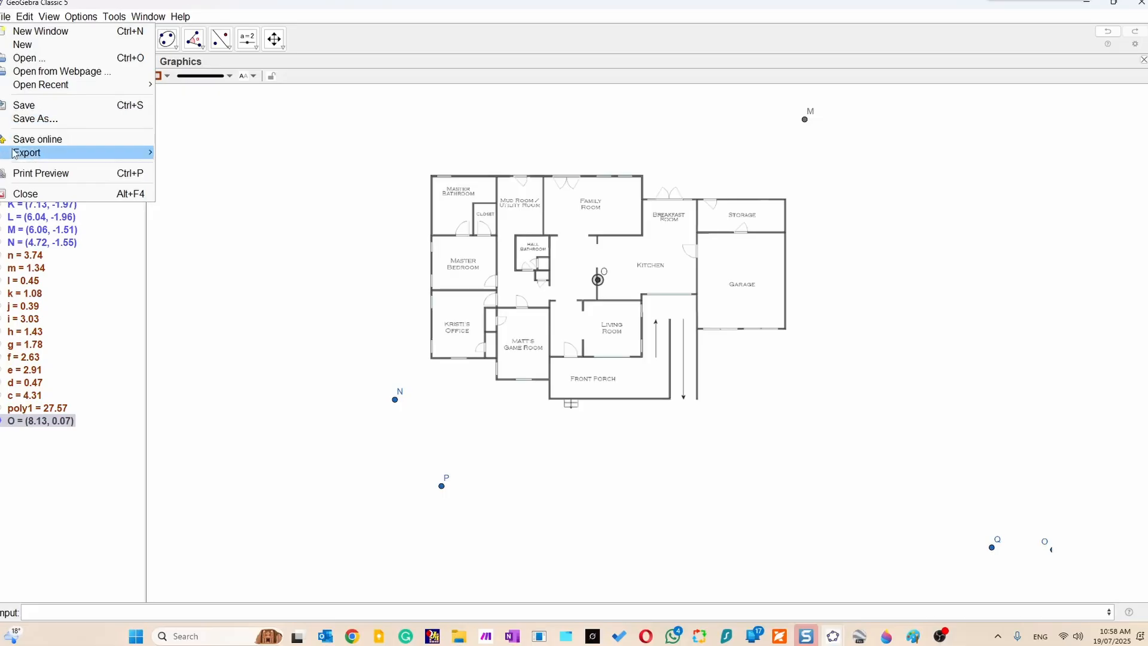
{"action": "mouse_move", "coordinate": [50, 158]}
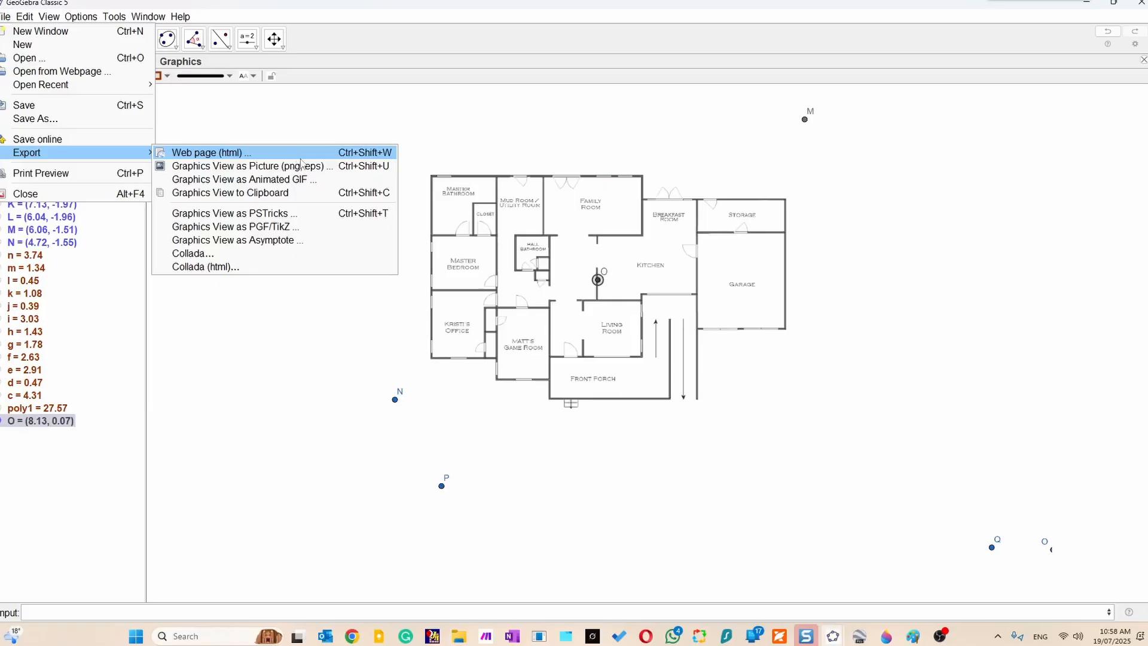
{"action": "left_click", "coordinate": [251, 165]}
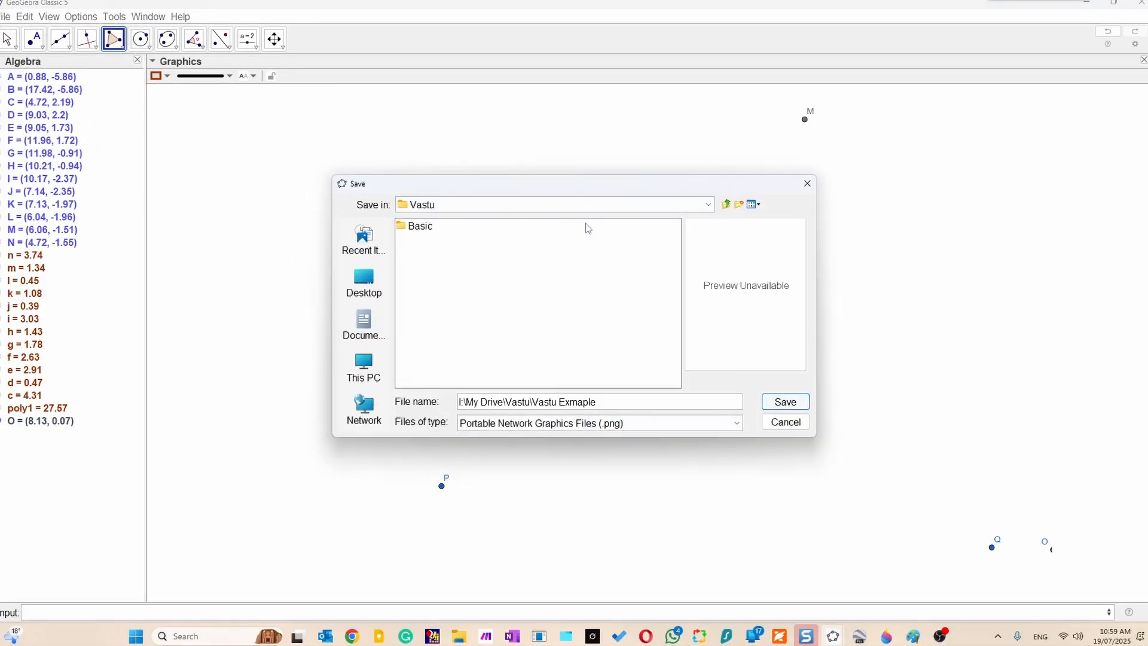
{"action": "key", "text": "Return"}
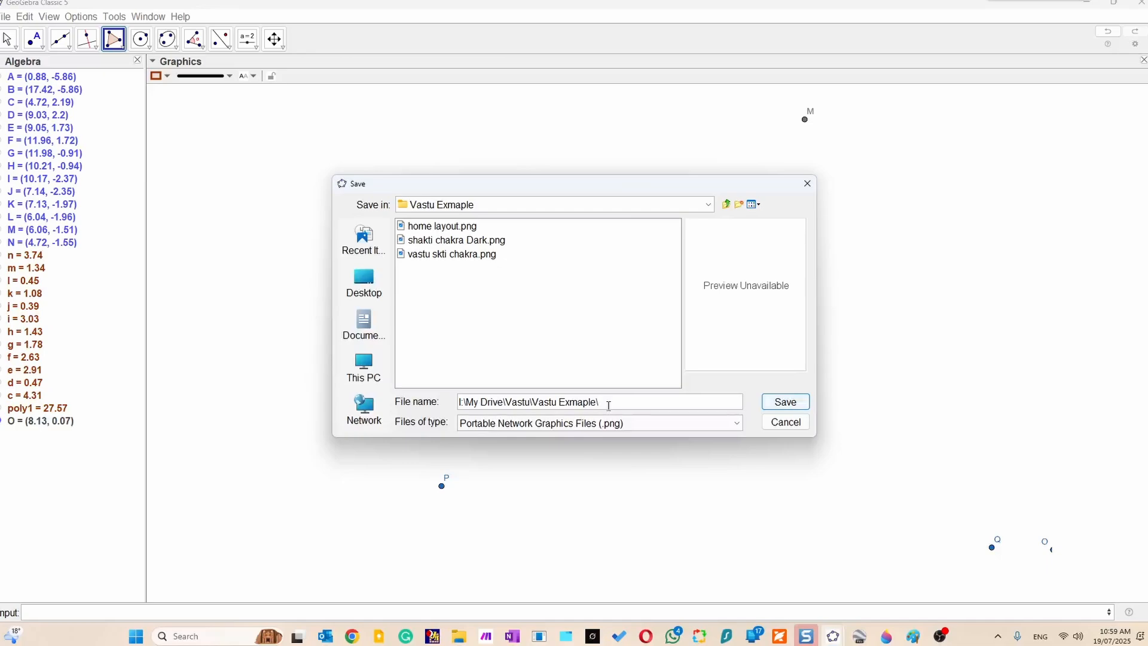
Name the exported picture "home layout with center point.png" and save it.
{"action": "type", "text": "home layout  with center poi"}
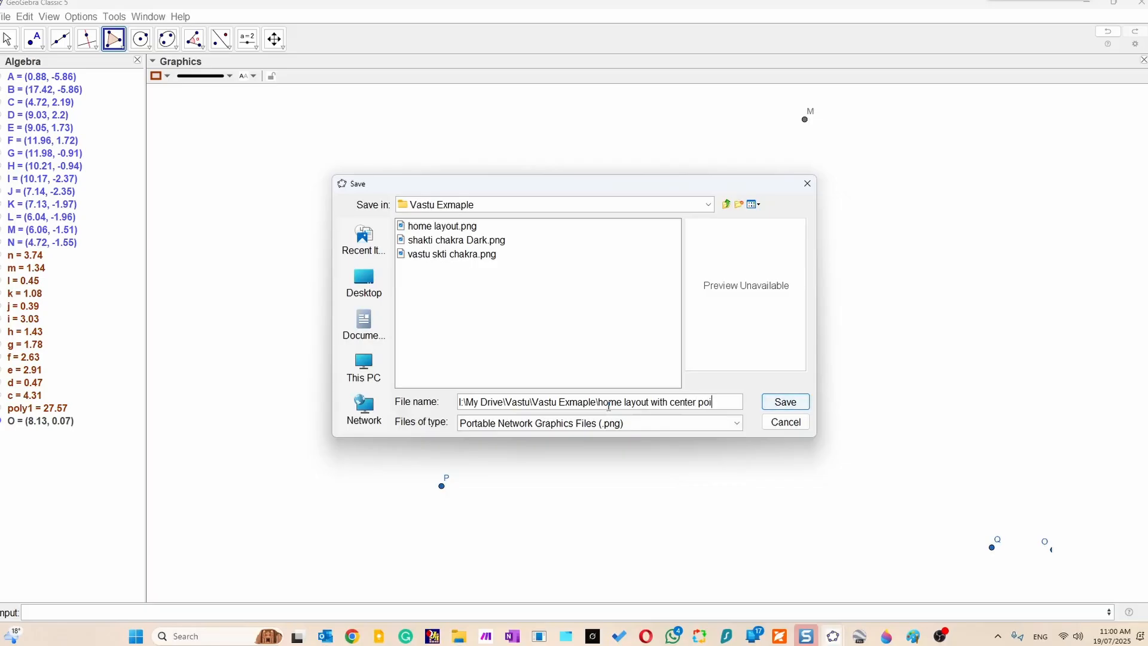
{"action": "type", "text": "nt.png"}
{"action": "left_click", "coordinate": [788, 404]}
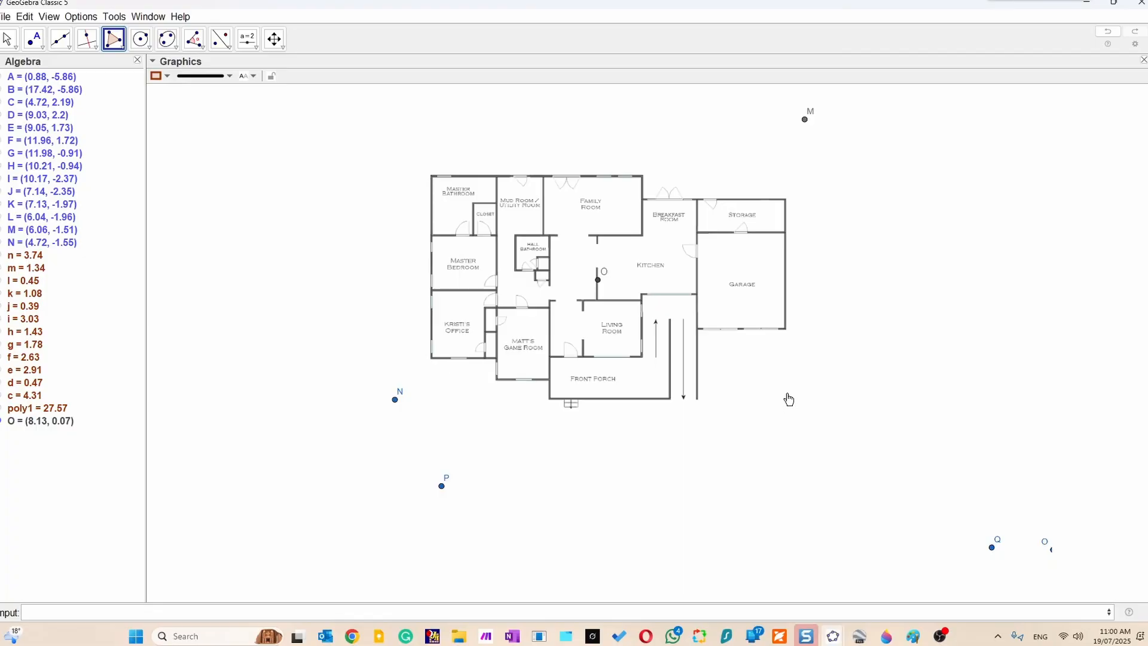
Switch to File Explorer and open home layout with center point.png to check the exported plan, then return to GeoGebra.
{"action": "mouse_move", "coordinate": [459, 636]}
{"action": "left_click", "coordinate": [458, 574]}
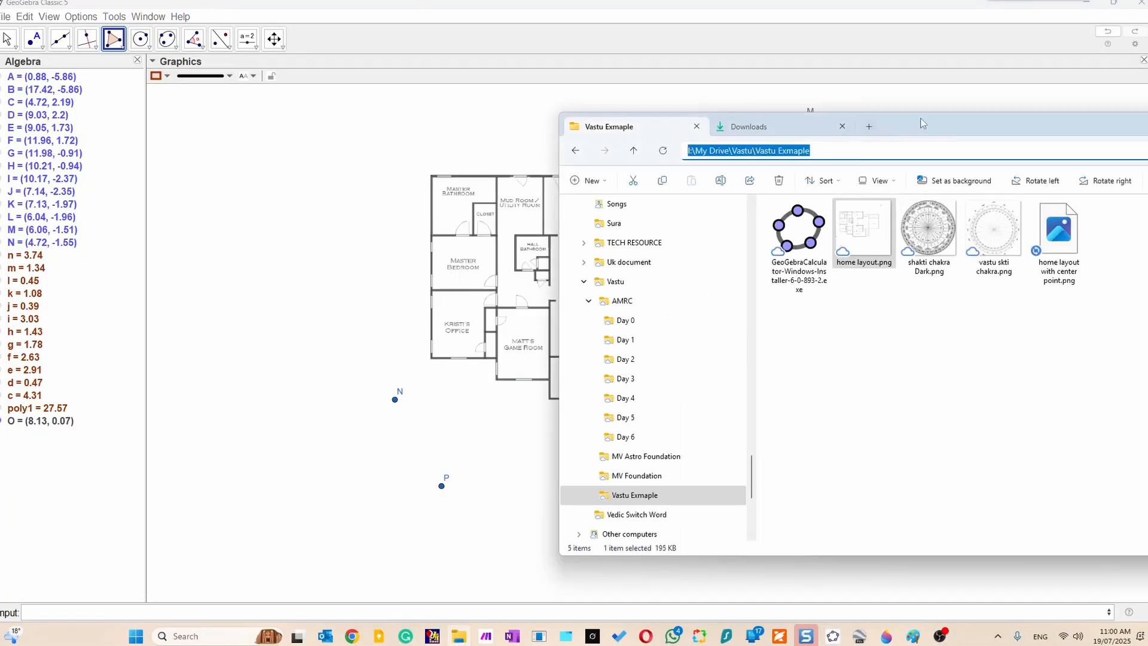
{"action": "left_click_drag", "start_coordinate": [928, 124], "coordinate": [543, 123]}
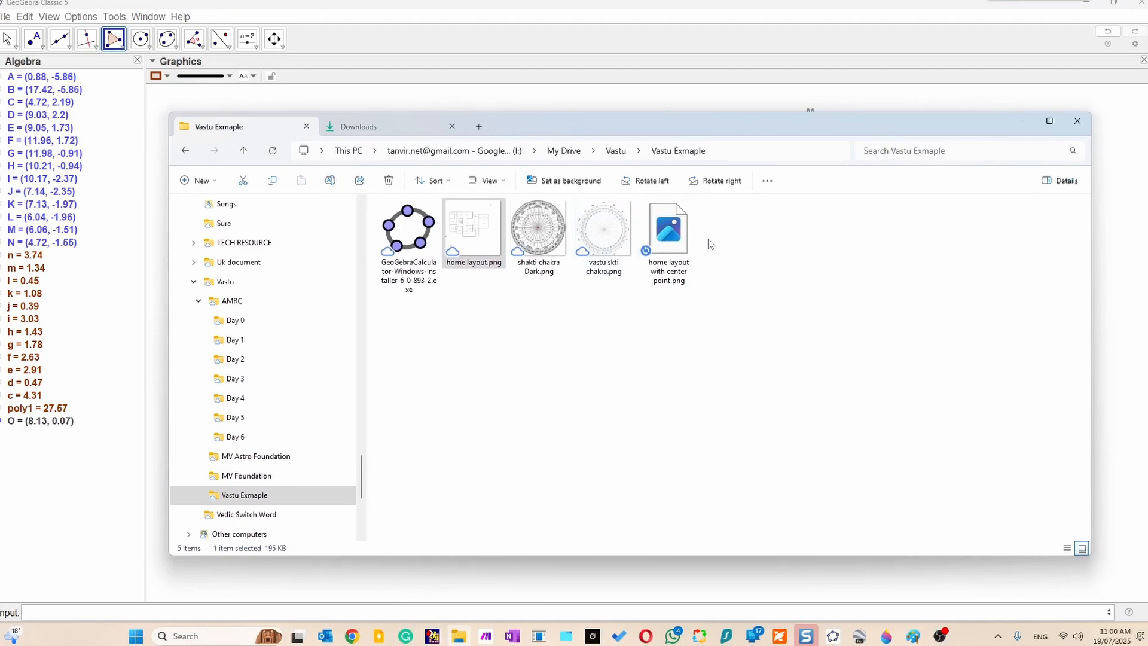
{"action": "left_click", "coordinate": [673, 240]}
{"action": "double_click", "coordinate": [673, 239]}
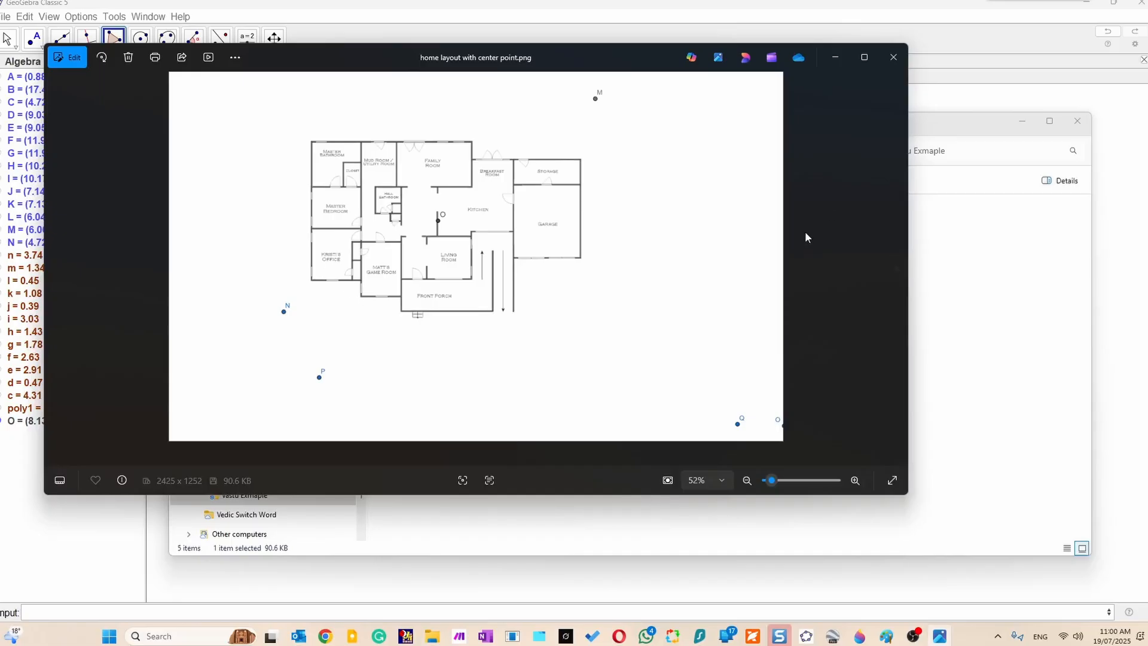
{"action": "left_click", "coordinate": [863, 6]}
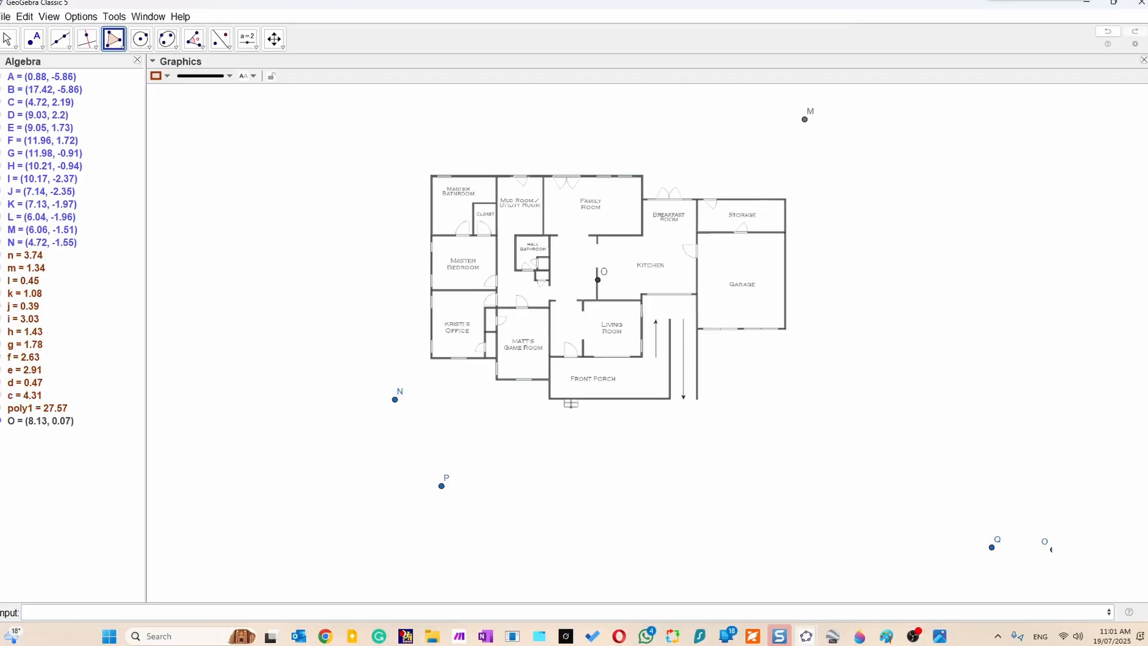
Switch to Google Earth Pro and search for the example home's street, bringing its surroundings into close view.
{"action": "left_click", "coordinate": [184, 636]}
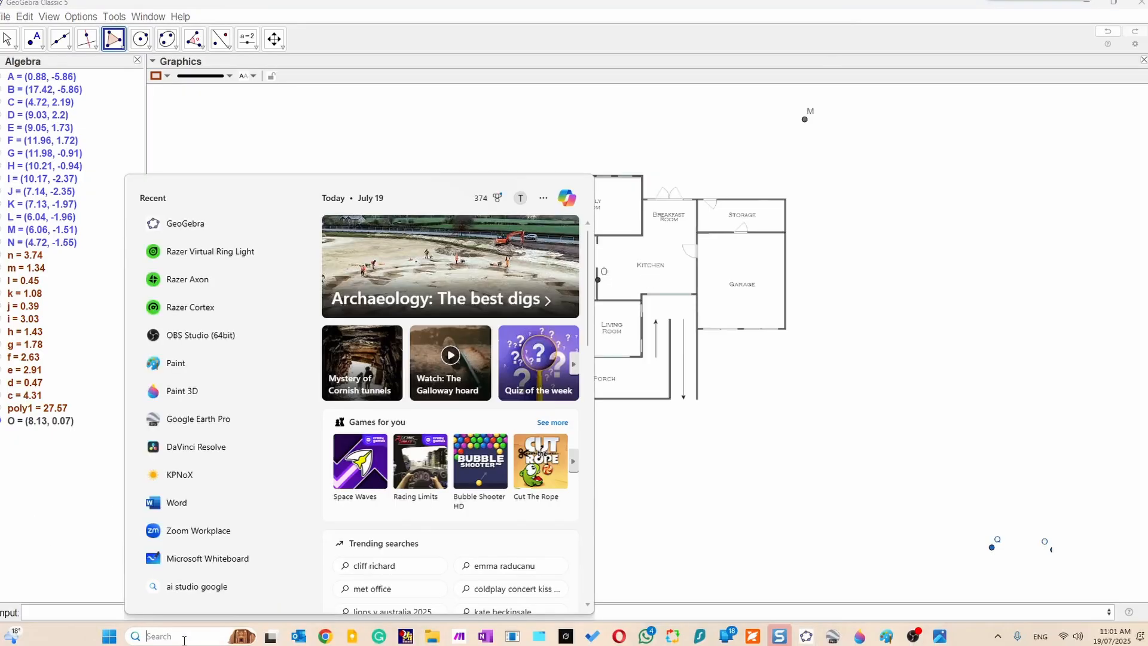
{"action": "type", "text": "goo"}
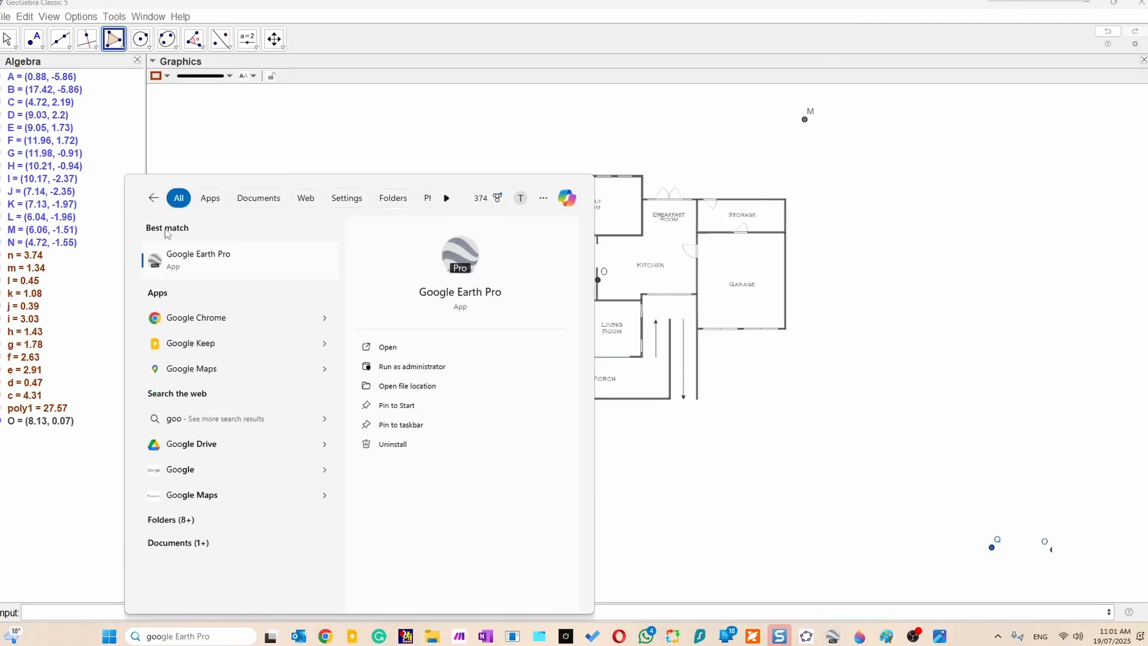
{"action": "left_click", "coordinate": [231, 265]}
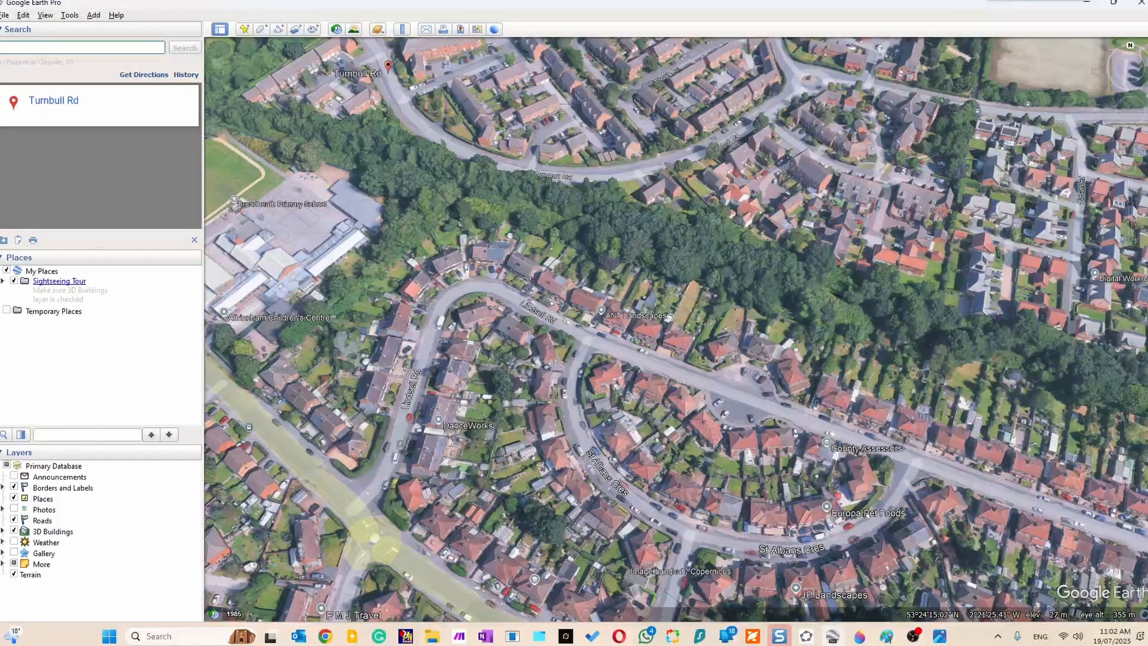
{"action": "type", "text": "tu"}
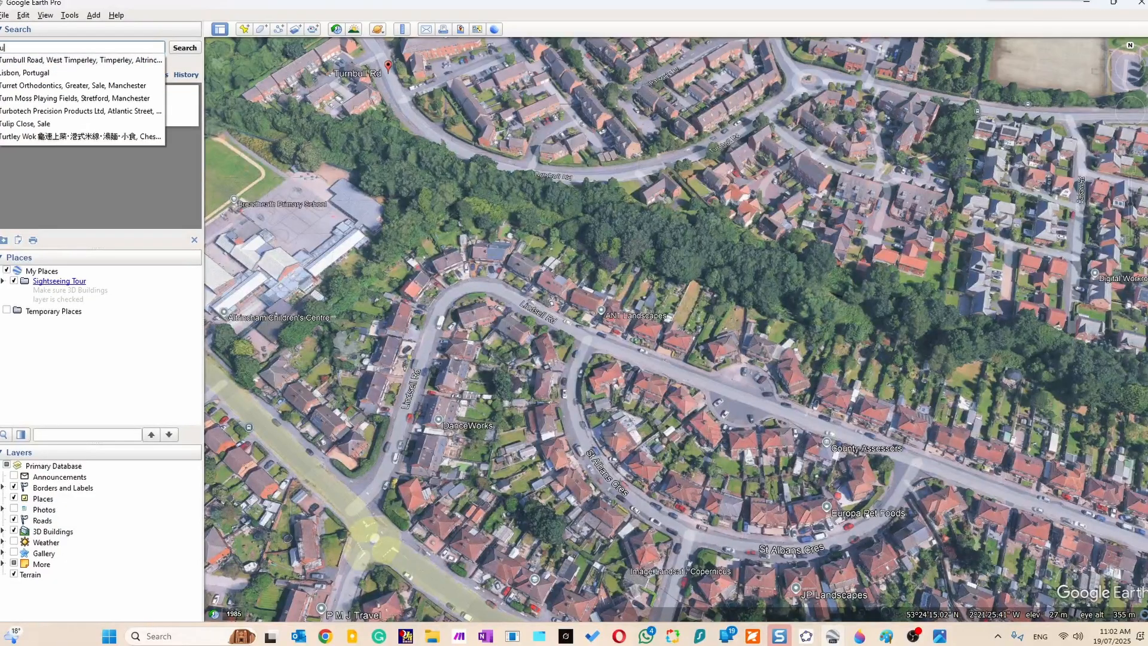
{"action": "left_click", "coordinate": [43, 60]}
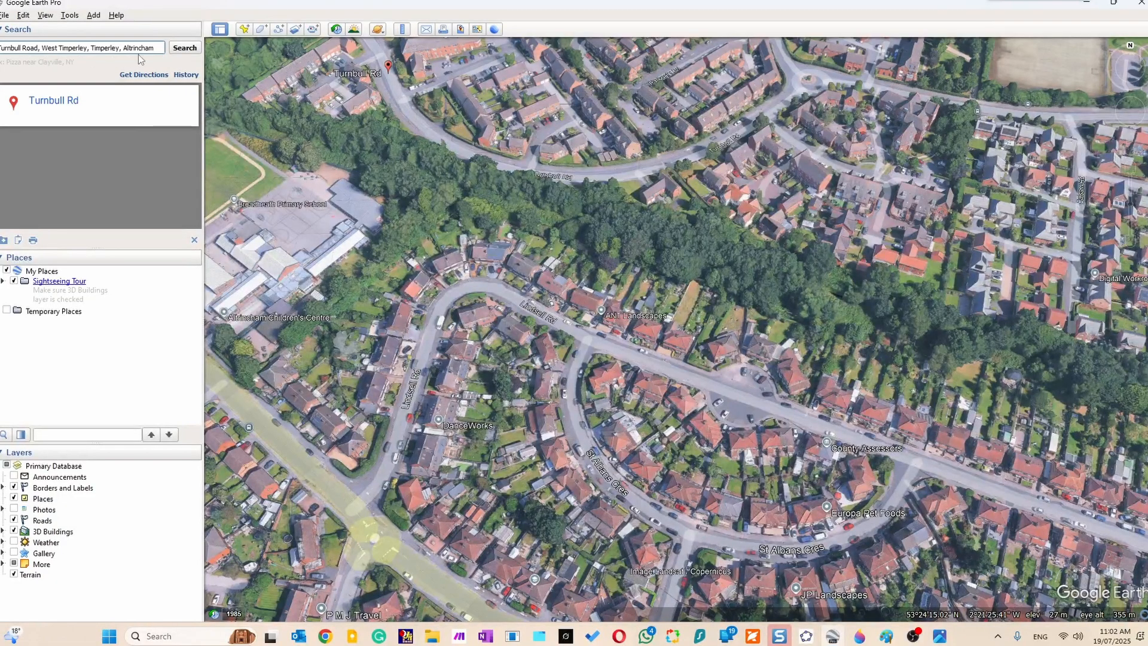
{"action": "left_click", "coordinate": [181, 51]}
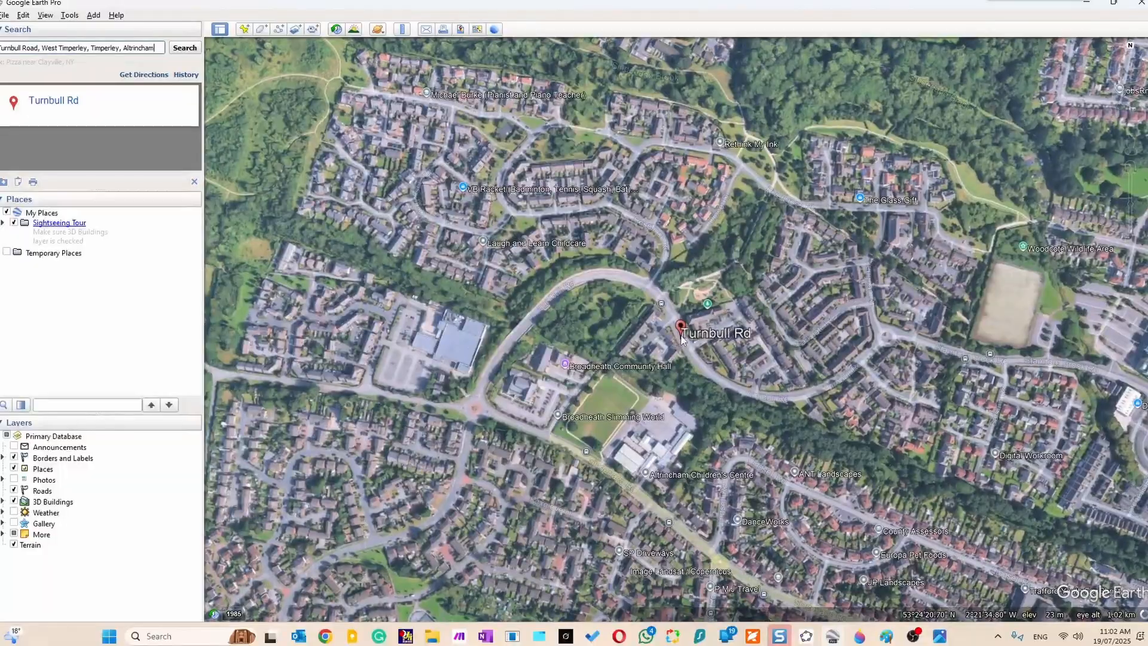
{"action": "scroll", "coordinate": [682, 339], "scroll_direction": "up", "scroll_amount": 3}
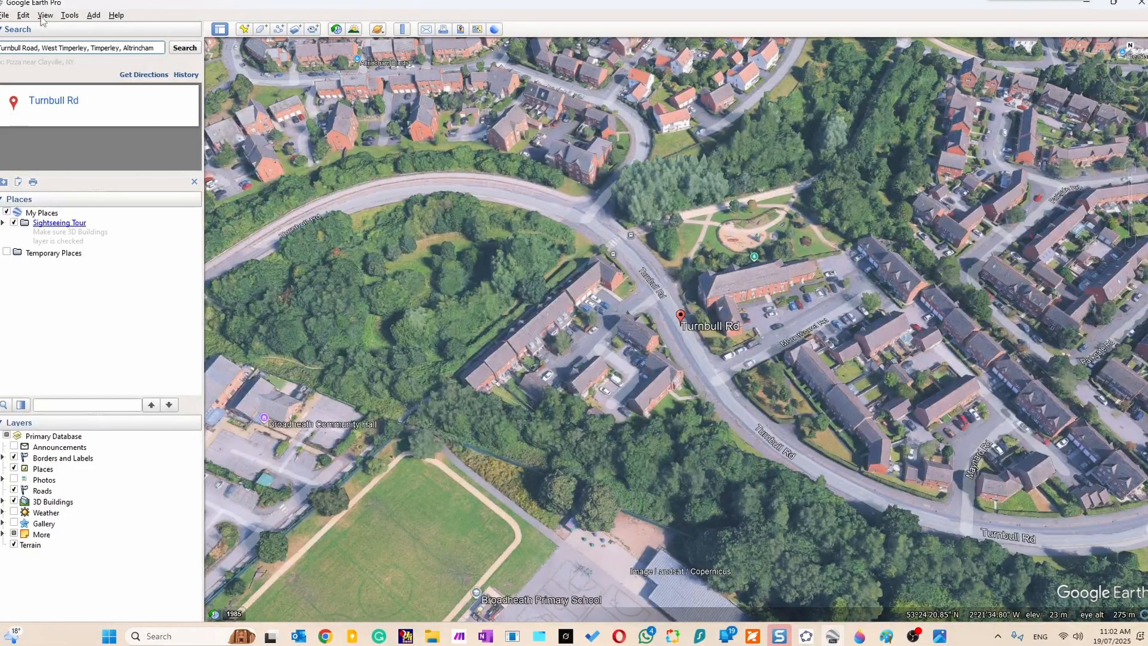
Reset the tilt and compass so that the map is seen straight down with north up.
{"action": "left_click", "coordinate": [67, 16]}
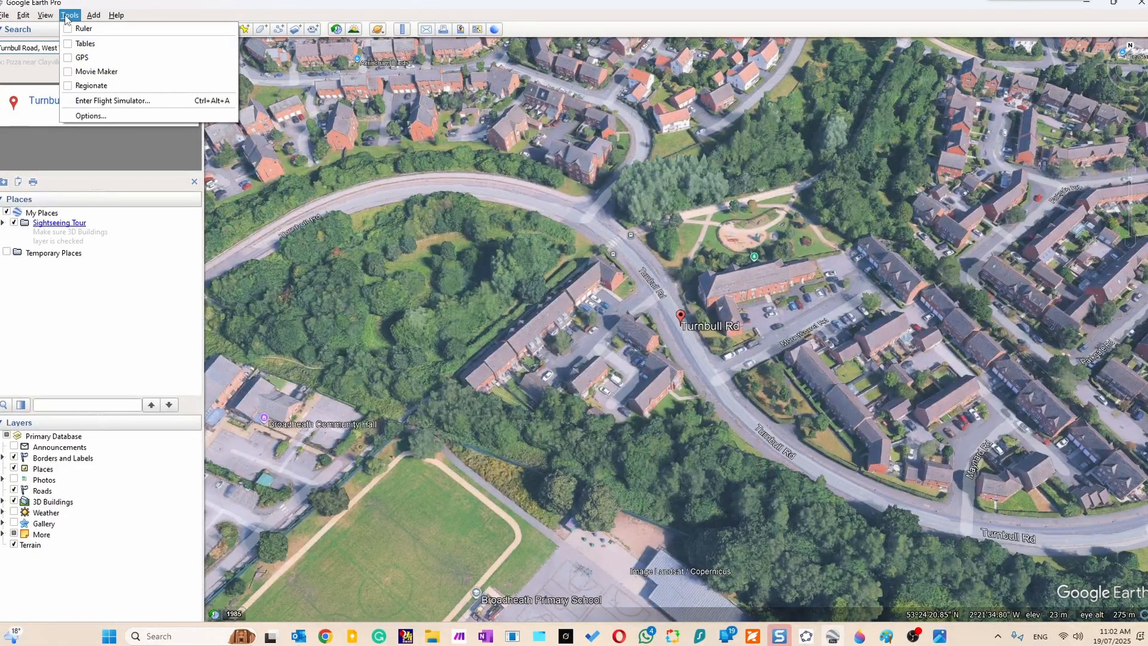
{"action": "mouse_move", "coordinate": [46, 16]}
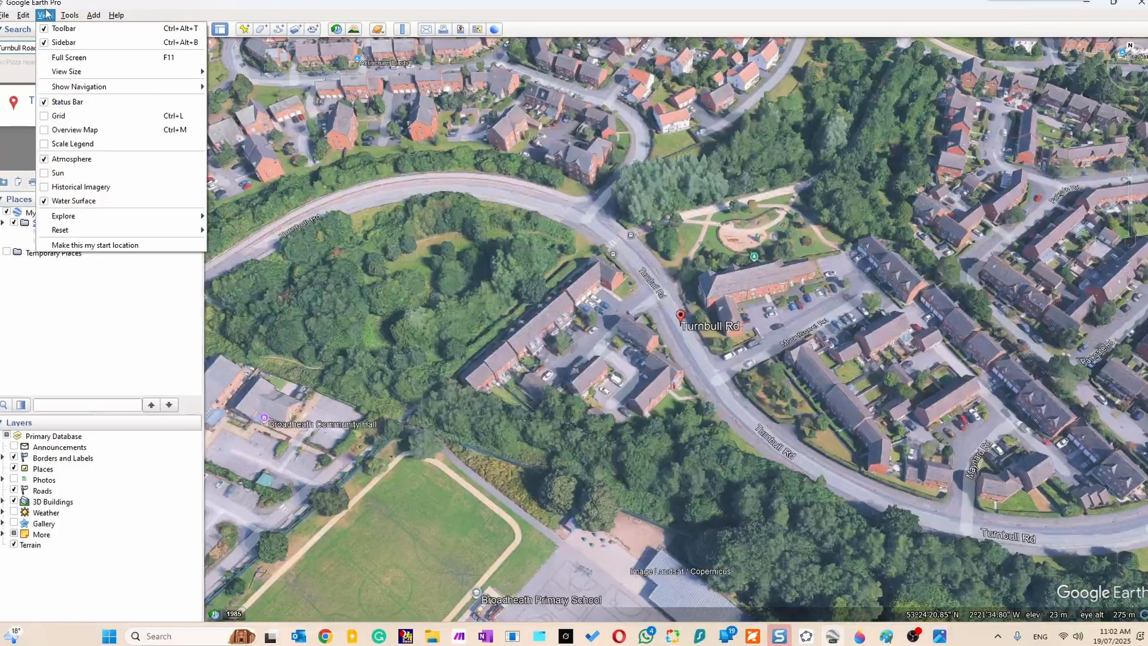
{"action": "mouse_move", "coordinate": [88, 235]}
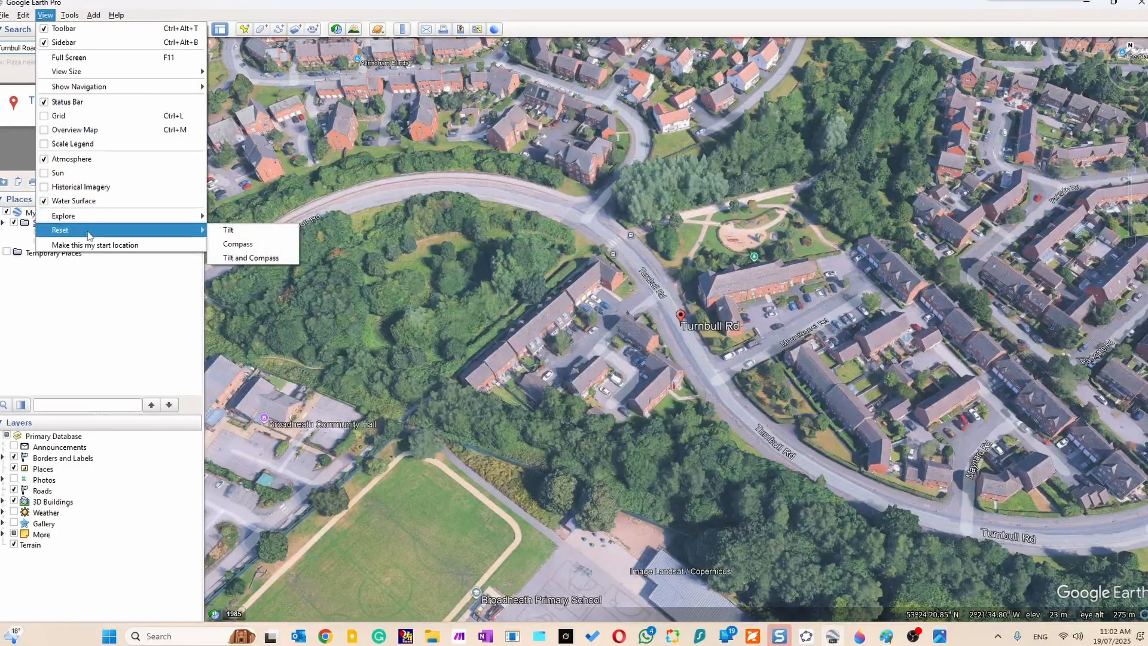
{"action": "left_click", "coordinate": [272, 259]}
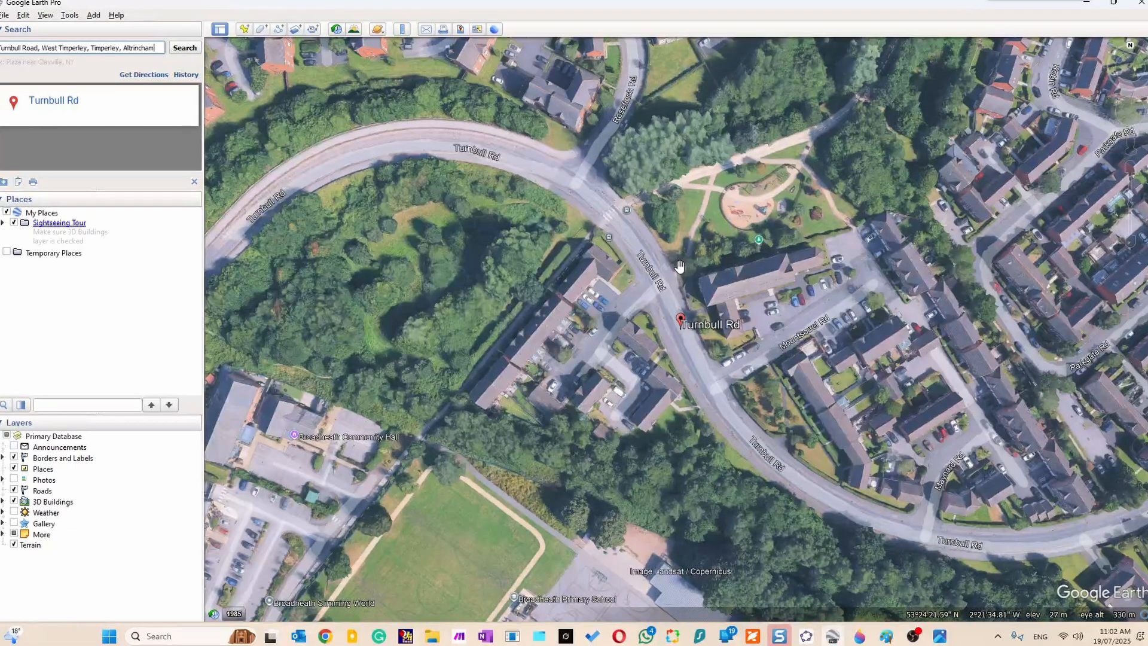
Examine the houses inside the road's bend from close up and with the map rotated, comparing their orientation with the compass north.
{"action": "left_click_drag", "start_coordinate": [694, 303], "coordinate": [397, 173]}
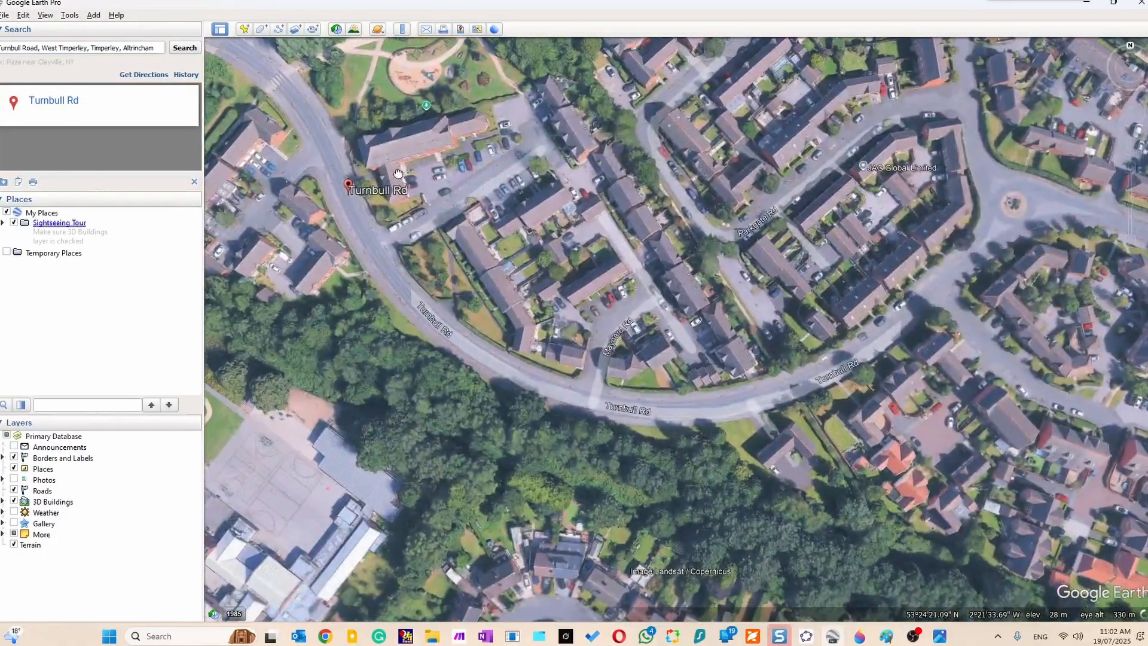
{"action": "scroll", "coordinate": [622, 339], "scroll_direction": "up", "scroll_amount": 2}
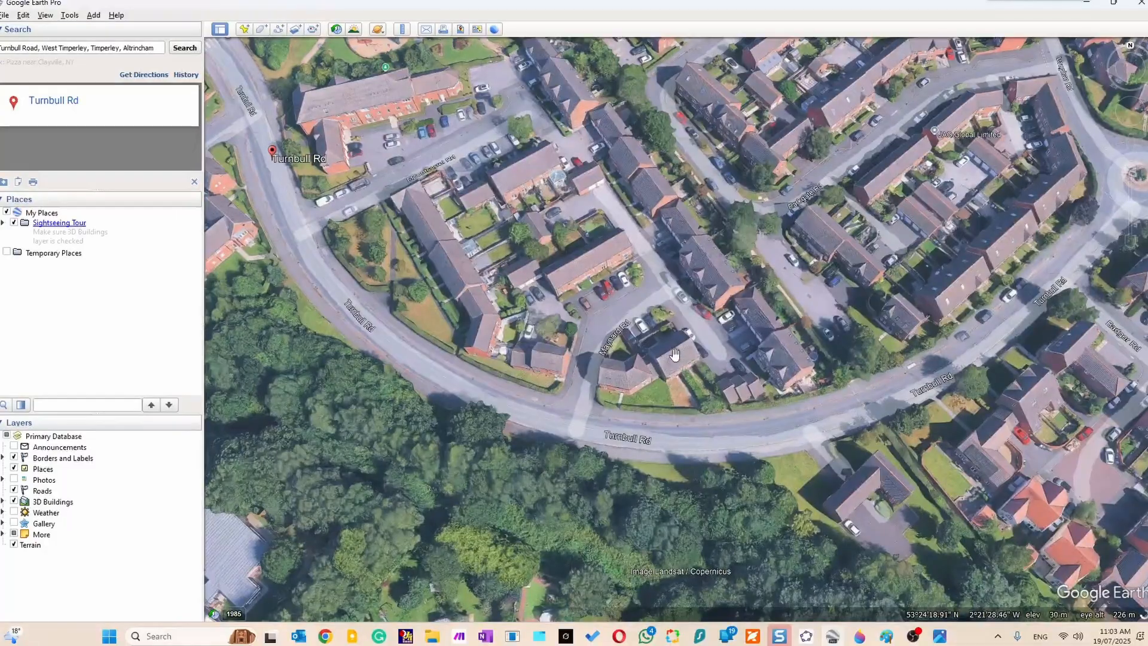
{"action": "scroll", "coordinate": [661, 352], "scroll_direction": "up", "scroll_amount": 2}
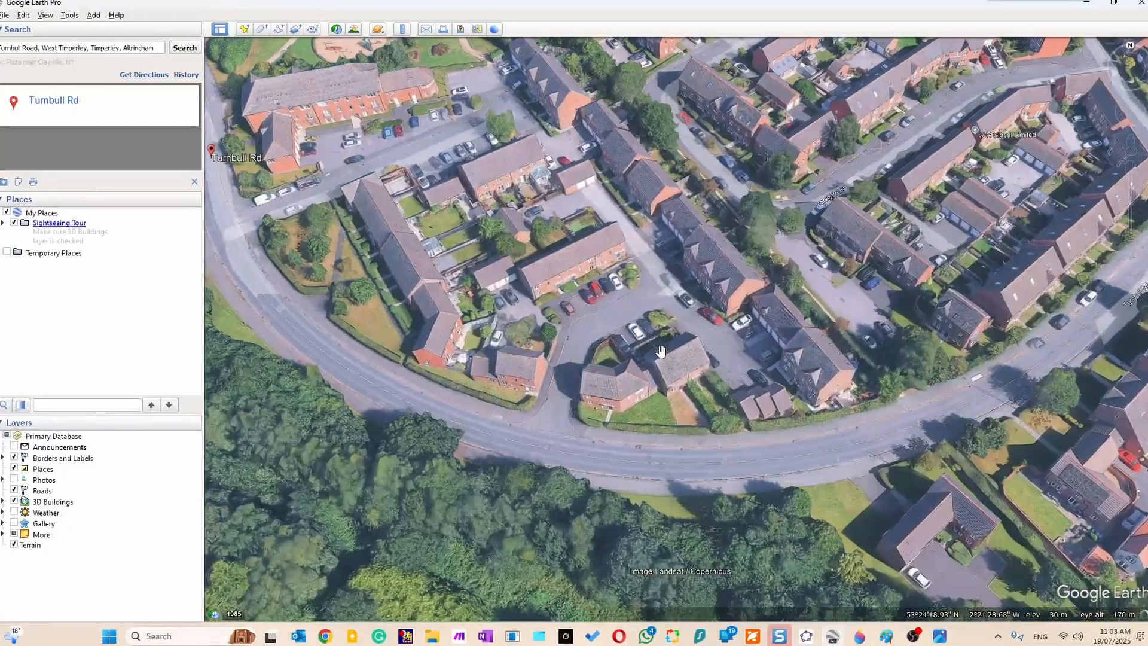
{"action": "mouse_move", "coordinate": [1132, 54]}
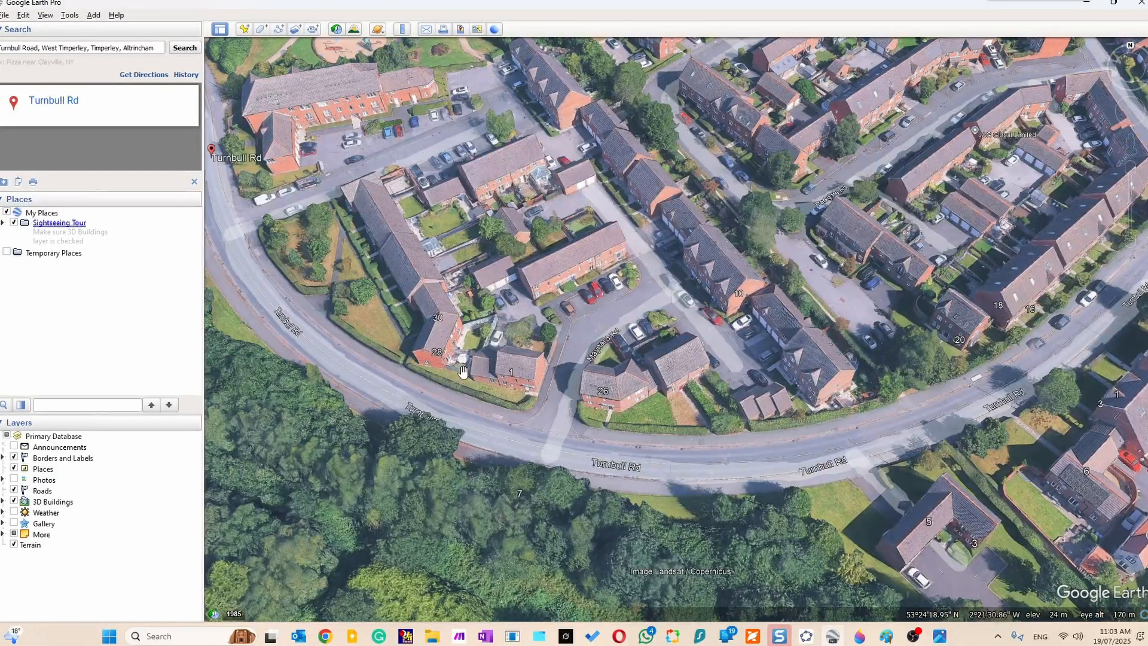
{"action": "mouse_move", "coordinate": [438, 373]}
{"action": "left_mouse_down"}
{"action": "mouse_move", "coordinate": [443, 386]}
{"action": "mouse_move", "coordinate": [444, 370]}
{"action": "left_mouse_up"}
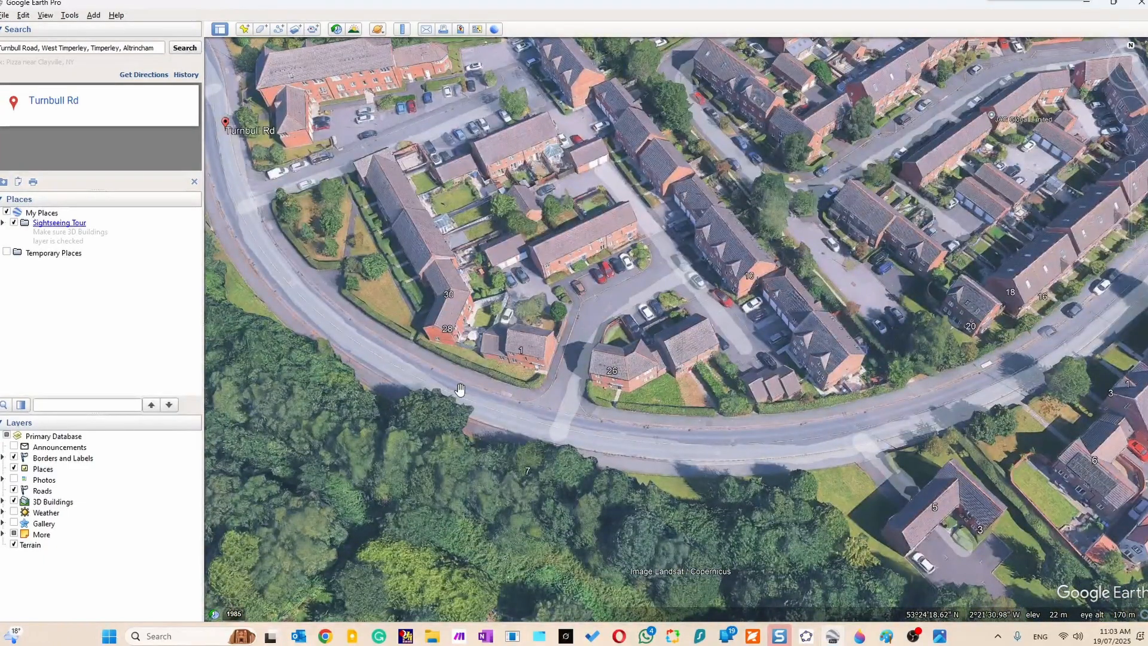
{"action": "key", "text": "shift+Left"}
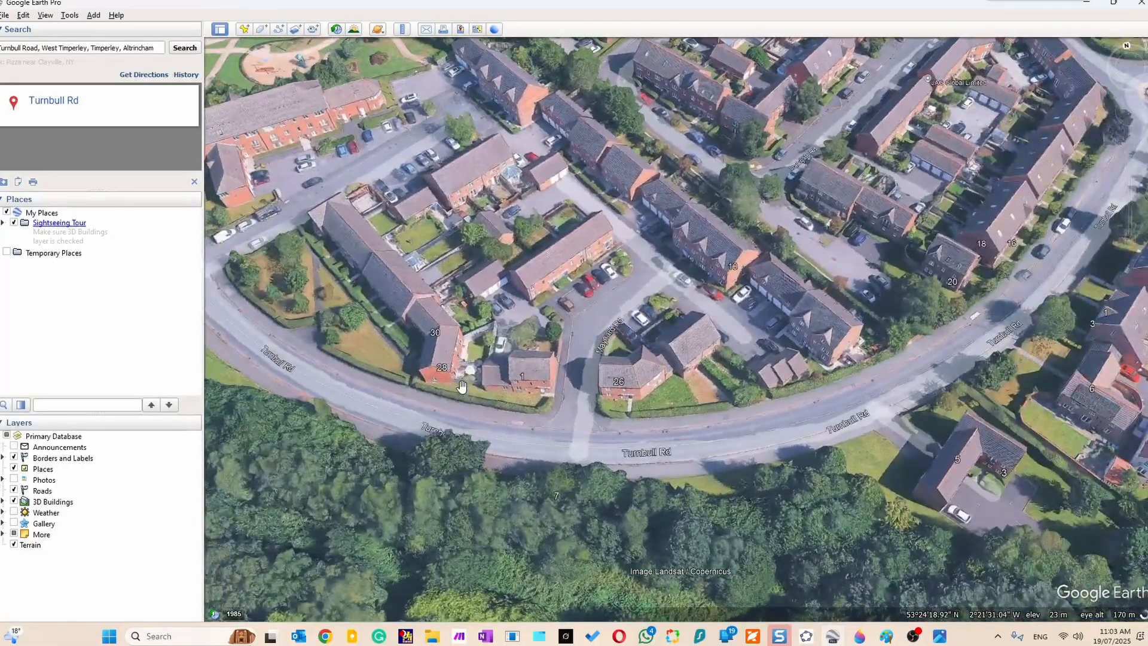
{"action": "key", "text": "shift+Left"}
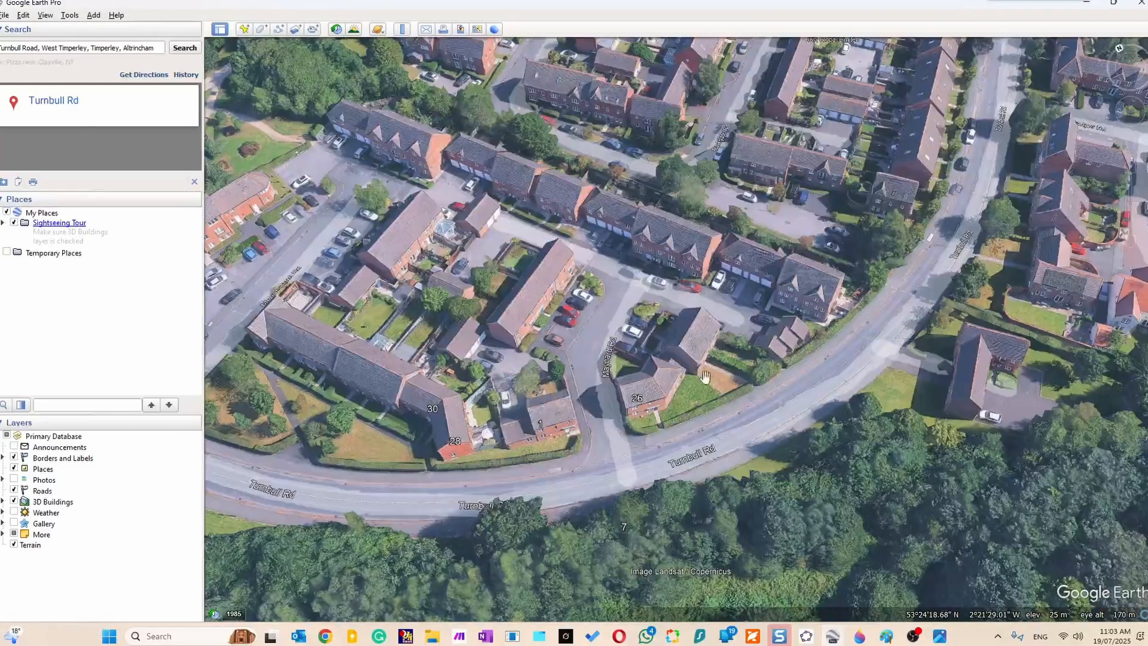
{"action": "mouse_move", "coordinate": [1126, 60]}
Measure the heading along the outer wall of the house beside number 26 with a Ruler line, then close the ruler.
{"action": "left_click", "coordinate": [69, 16]}
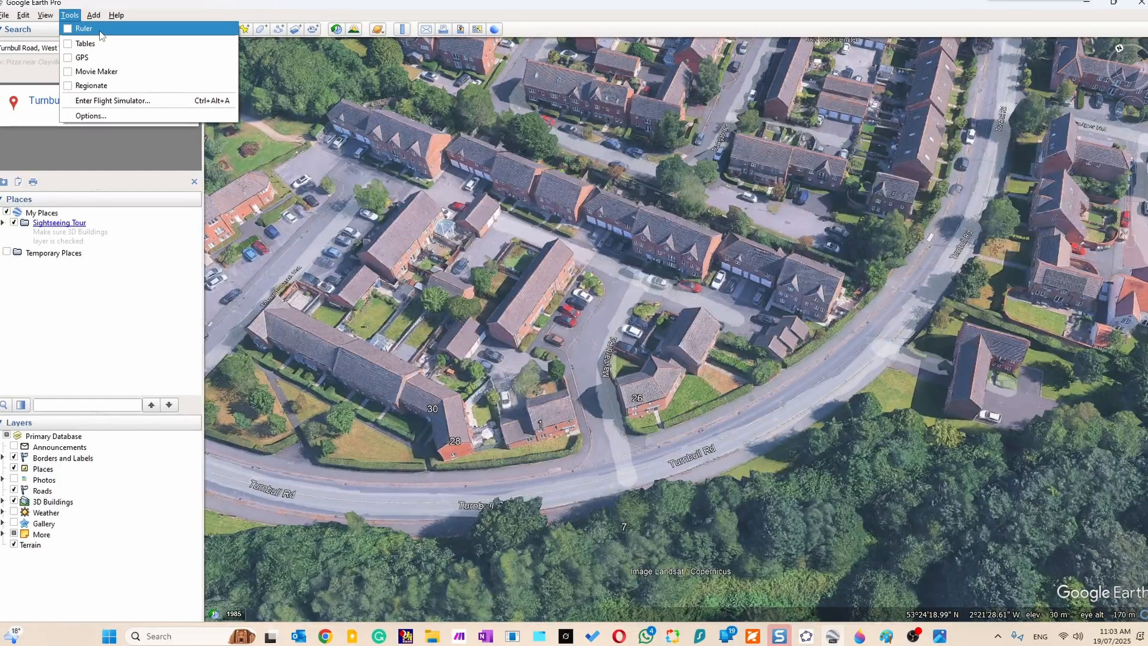
{"action": "left_click", "coordinate": [99, 32]}
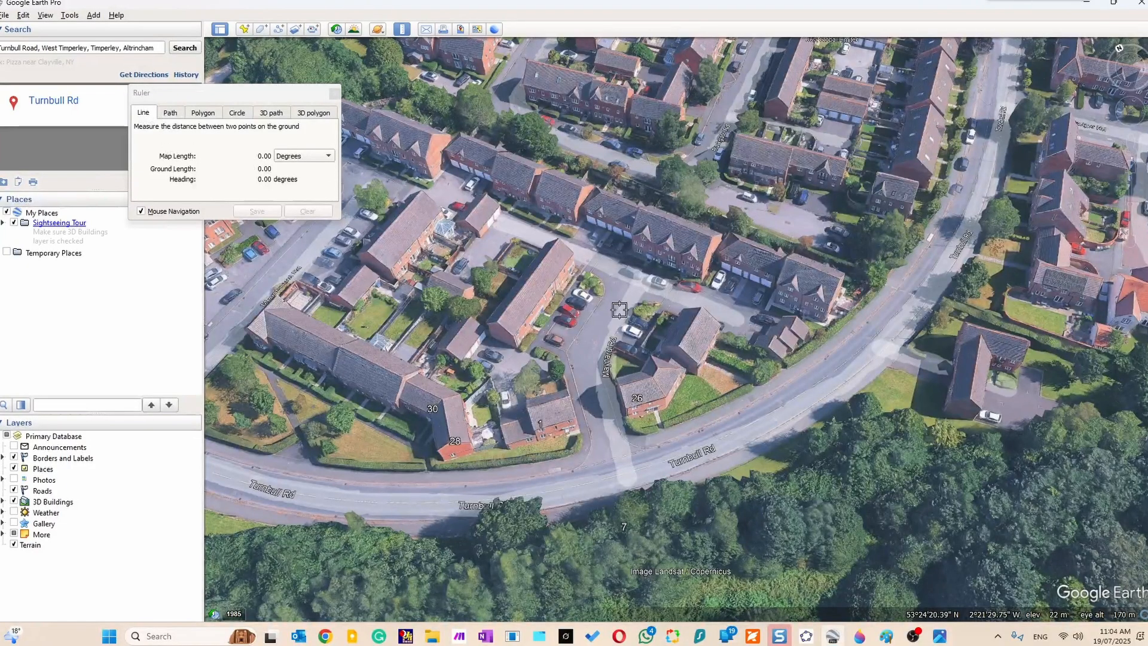
{"action": "left_click", "coordinate": [698, 363]}
{"action": "left_click", "coordinate": [720, 330]}
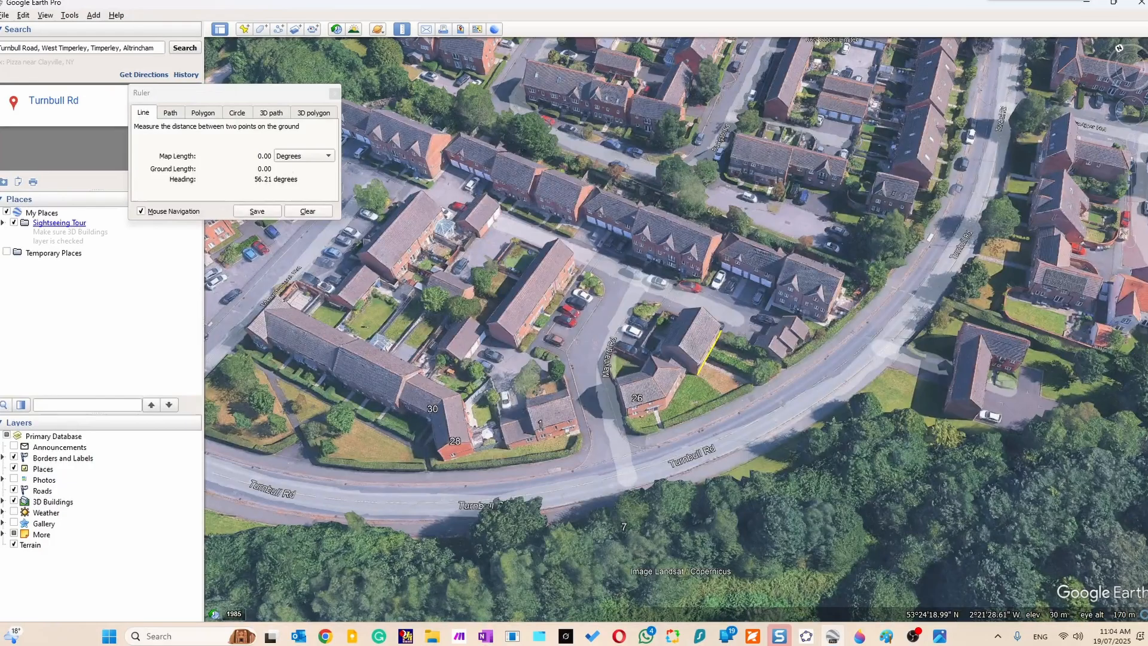
{"action": "mouse_move", "coordinate": [1131, 112]}
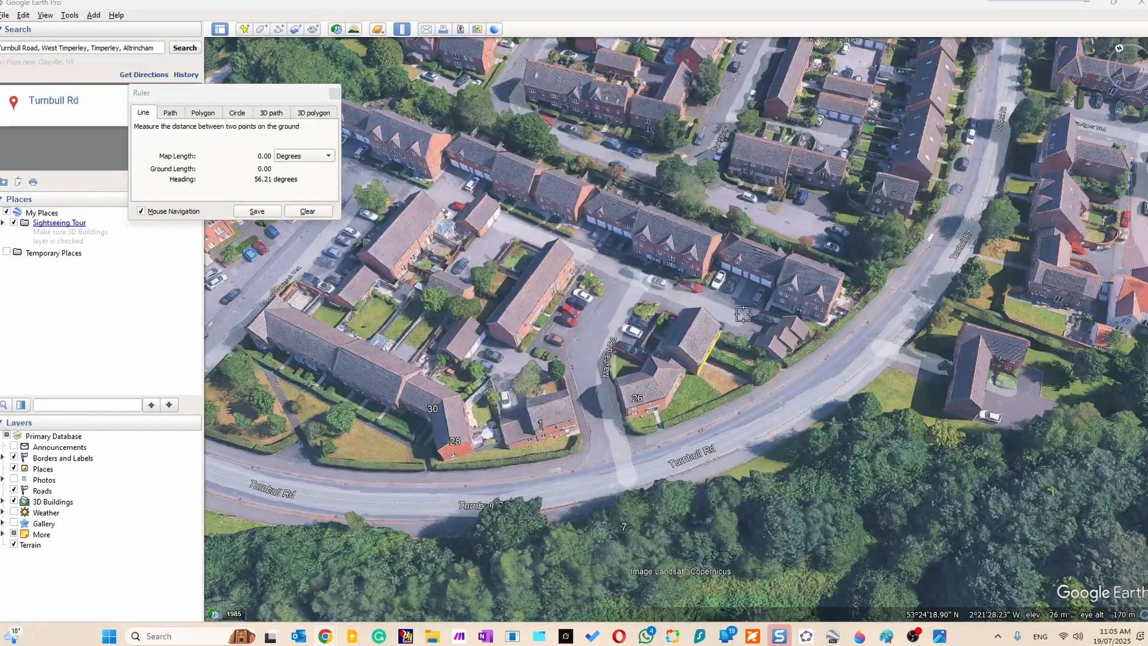
{"action": "left_click", "coordinate": [333, 94]}
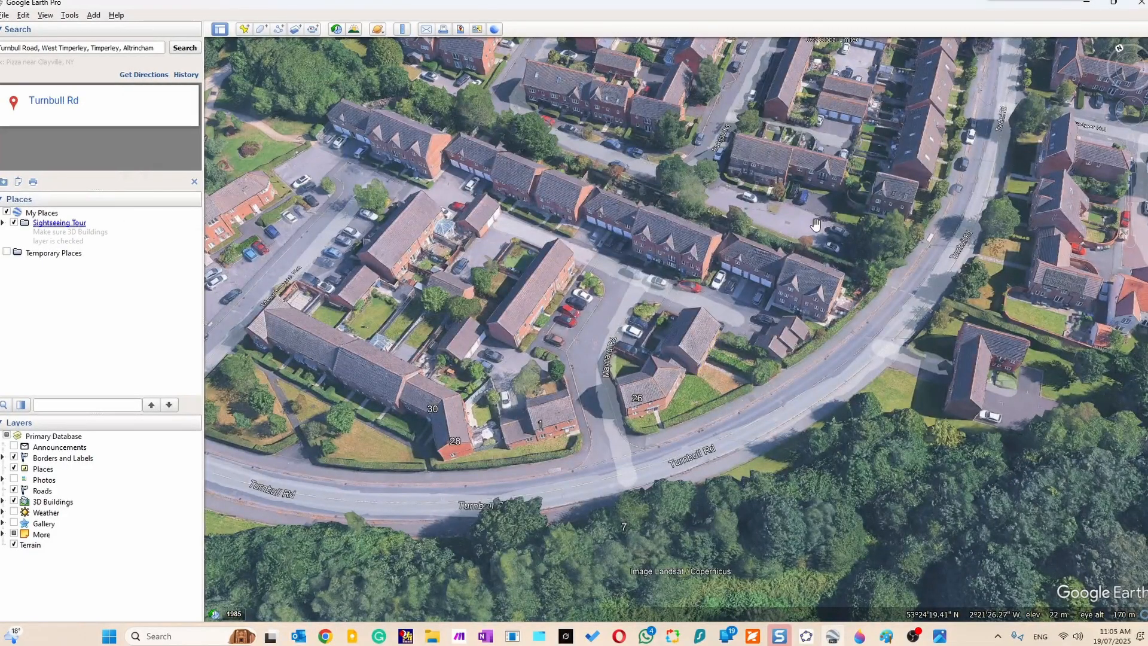
Minimise Google Earth Pro and GeoGebra, switch to Chrome and open canva.com in a new tab.
{"action": "left_click", "coordinate": [1086, 9]}
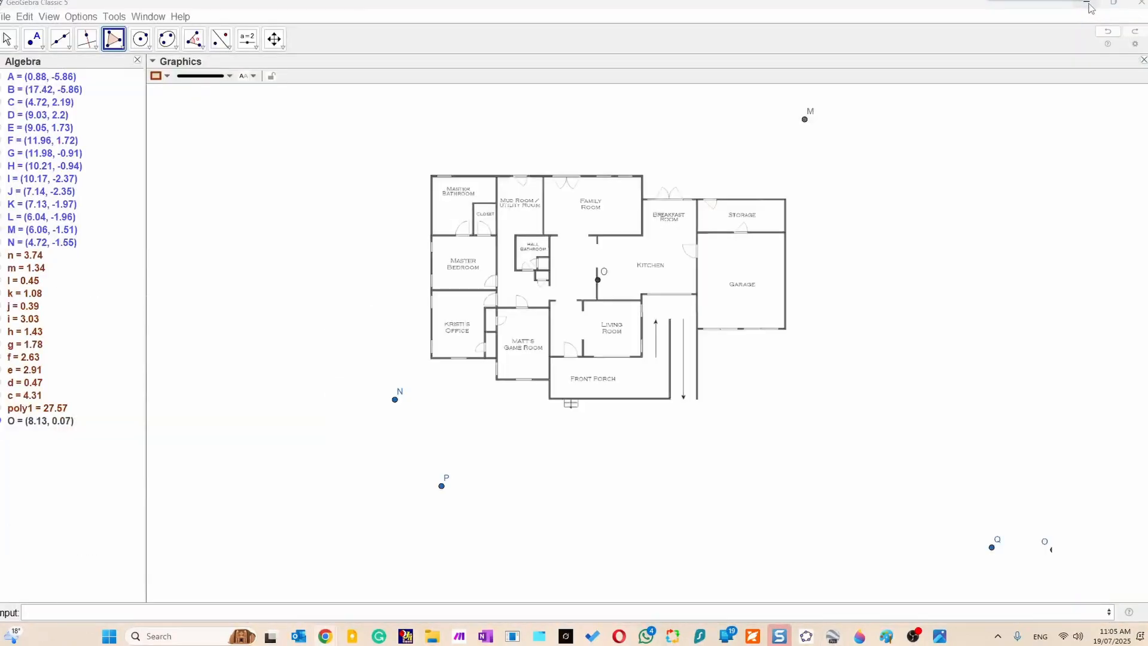
{"action": "left_click", "coordinate": [1088, 6]}
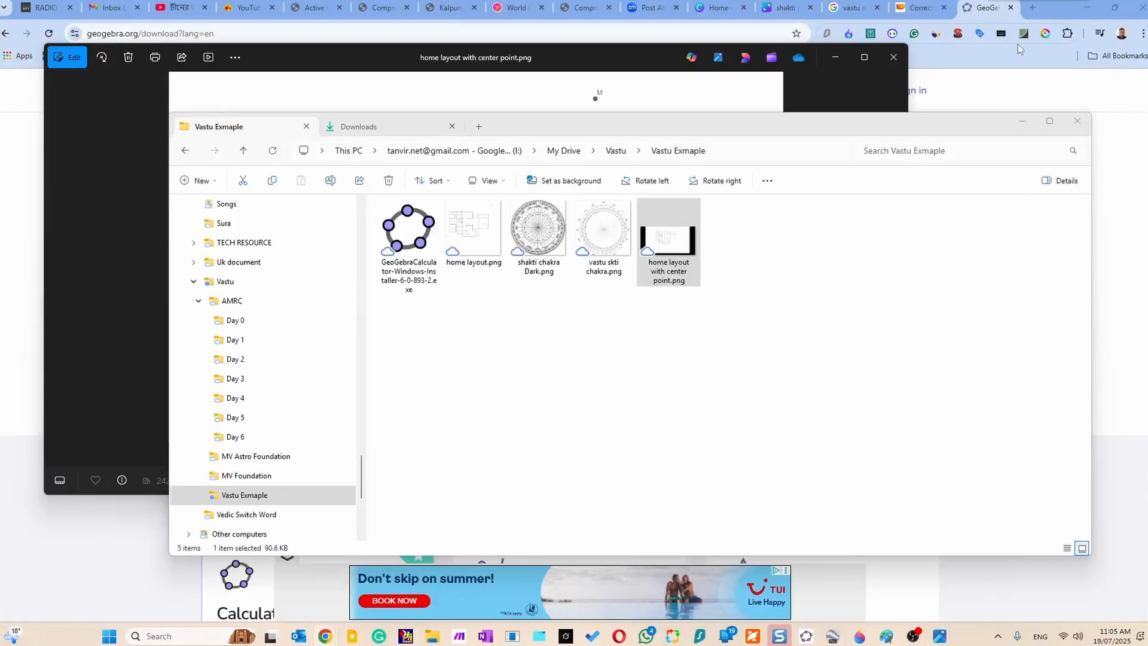
{"action": "left_click", "coordinate": [1033, 8]}
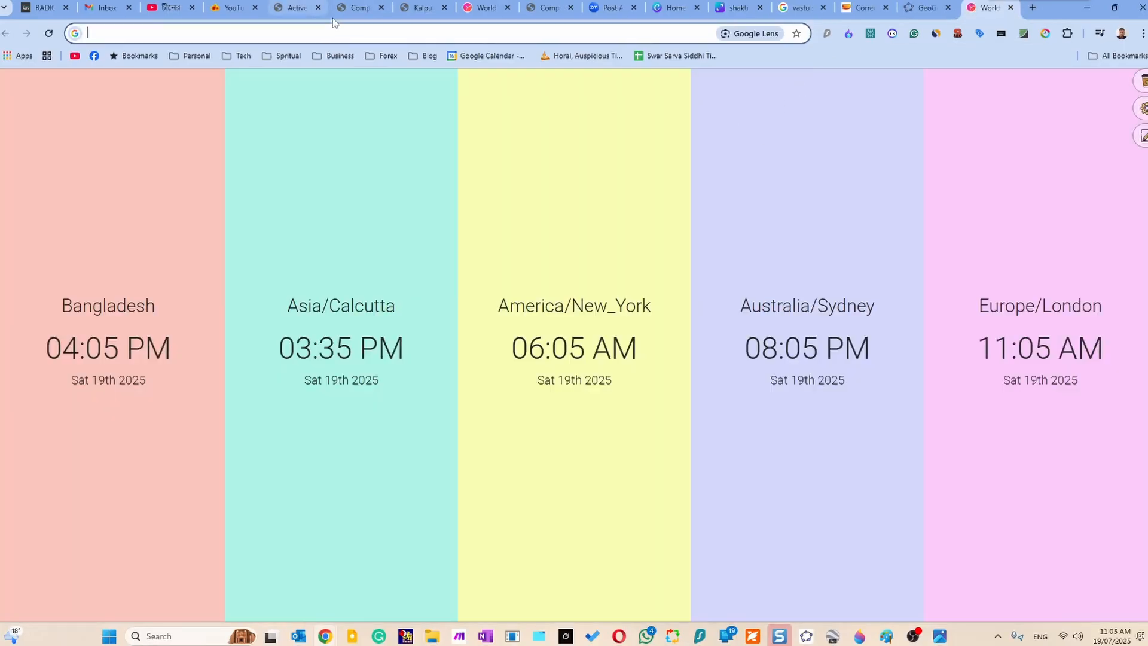
{"action": "left_click", "coordinate": [361, 32]}
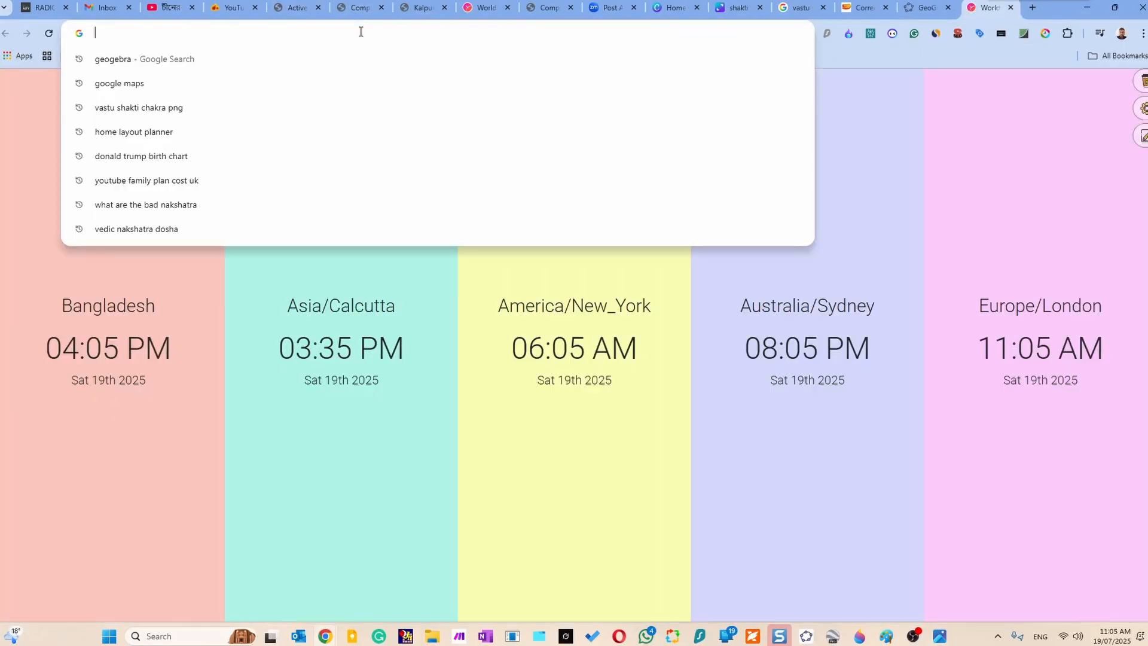
{"action": "type", "text": "can"}
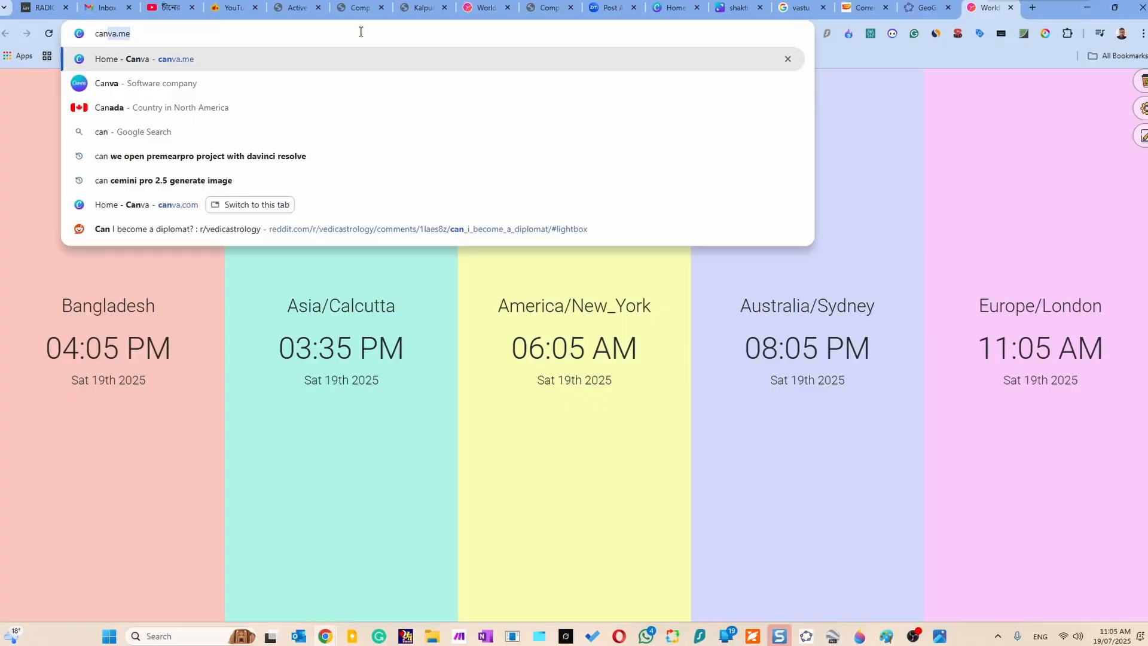
{"action": "type", "text": "va.com"}
{"action": "key", "text": "Return"}
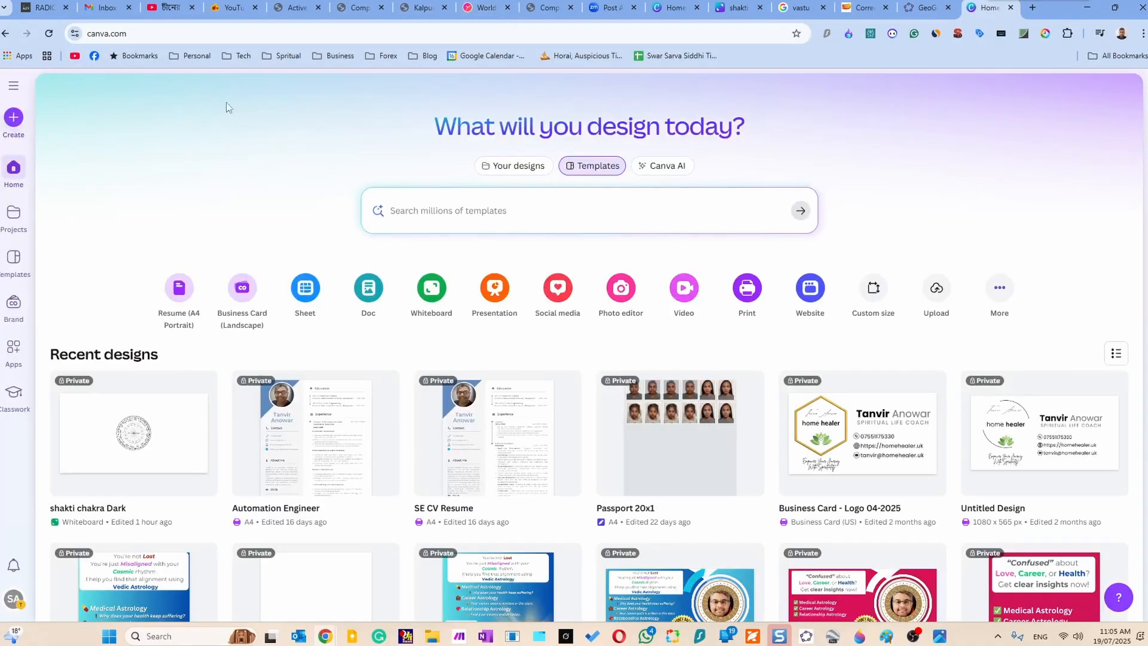
Create a new blank unlimited Whiteboard design.
{"action": "left_click", "coordinate": [12, 117]}
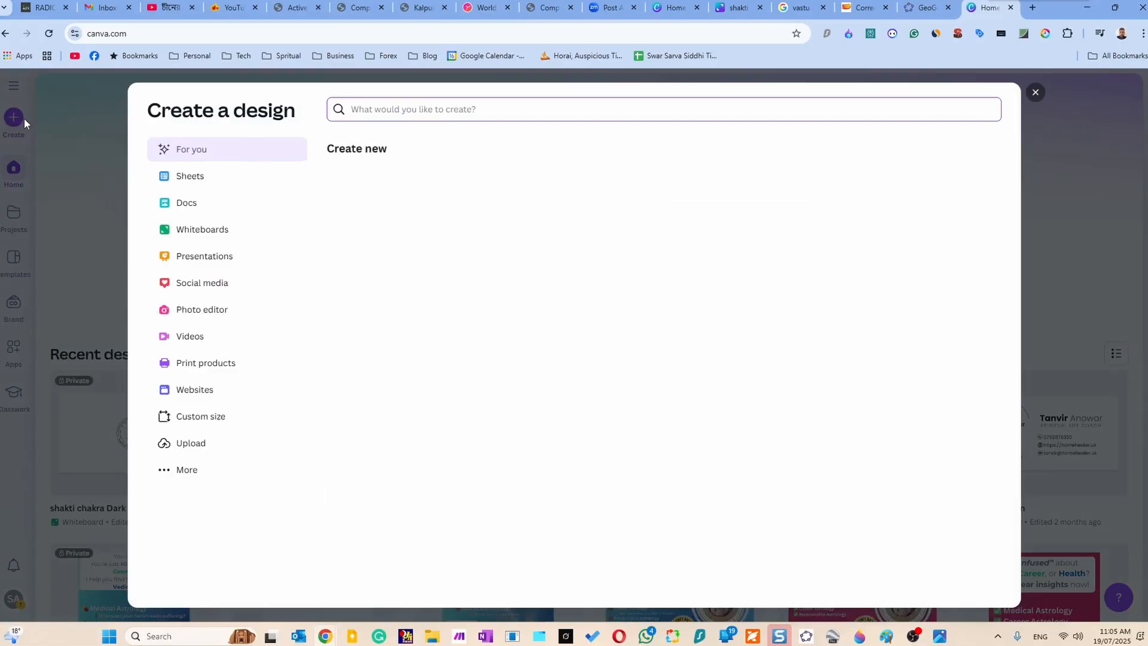
{"action": "left_click", "coordinate": [227, 236]}
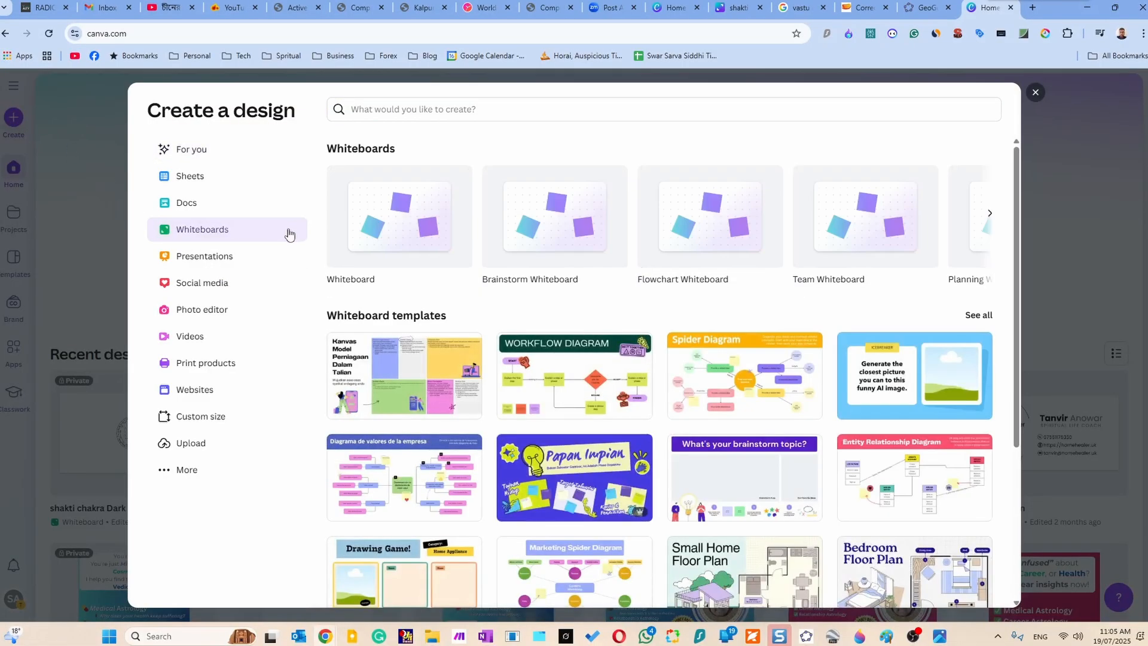
{"action": "left_click", "coordinate": [413, 206]}
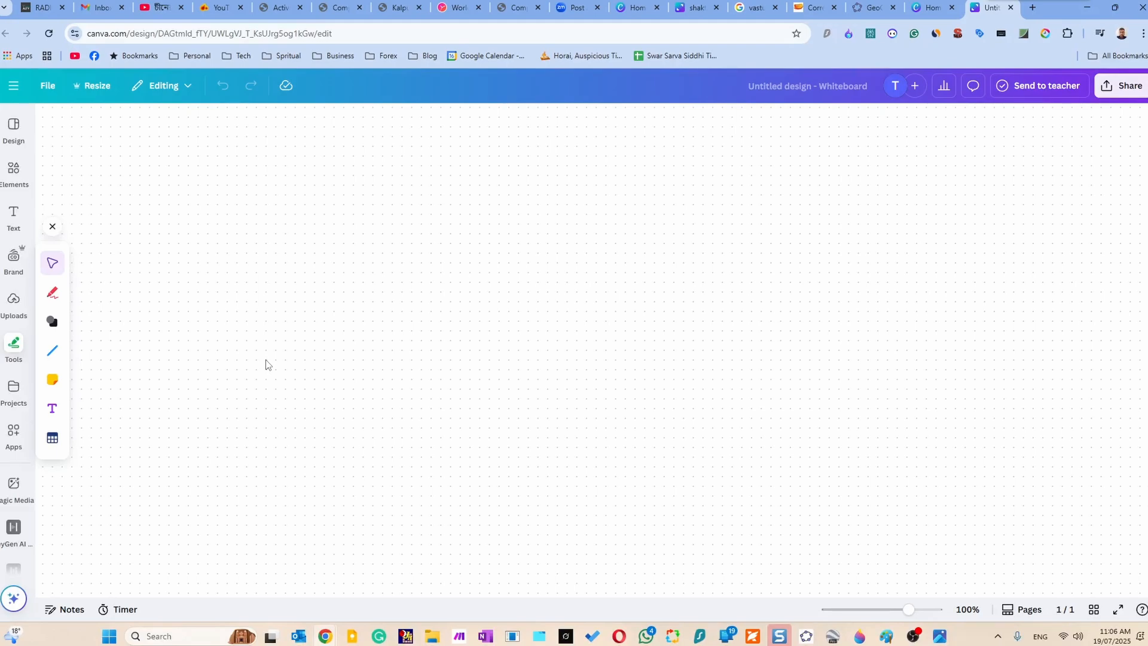
Bring in home layout with center point.png from the Vastu Exmaple folder and place it on the whiteboard.
{"action": "left_click", "coordinate": [432, 636]}
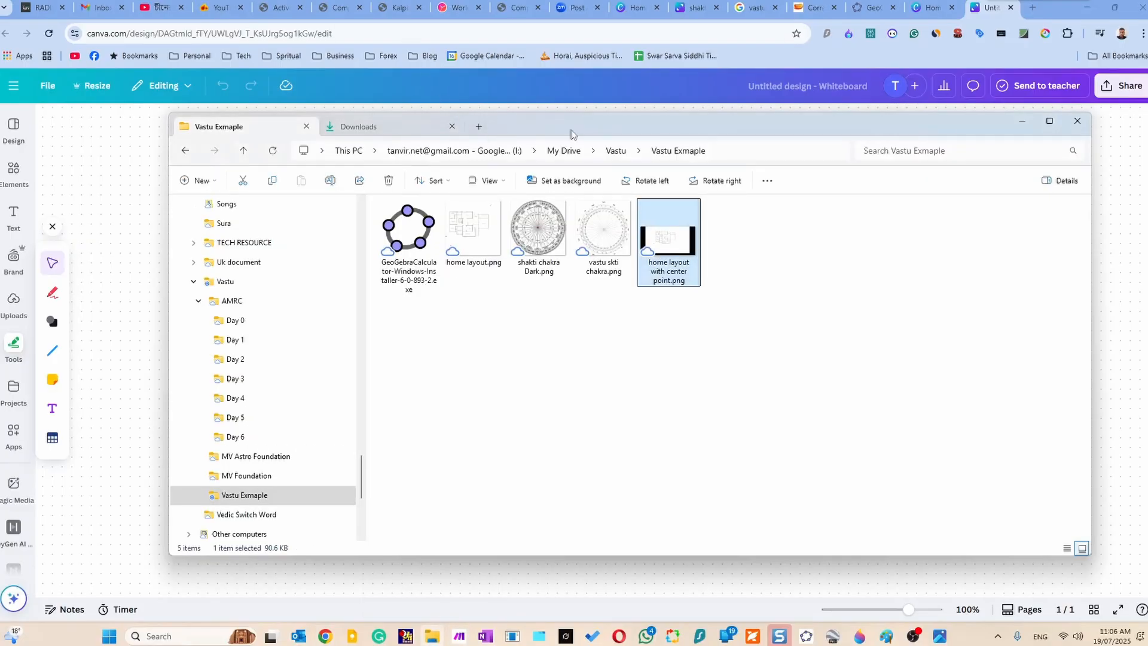
{"action": "left_click_drag", "start_coordinate": [571, 134], "coordinate": [501, 410]}
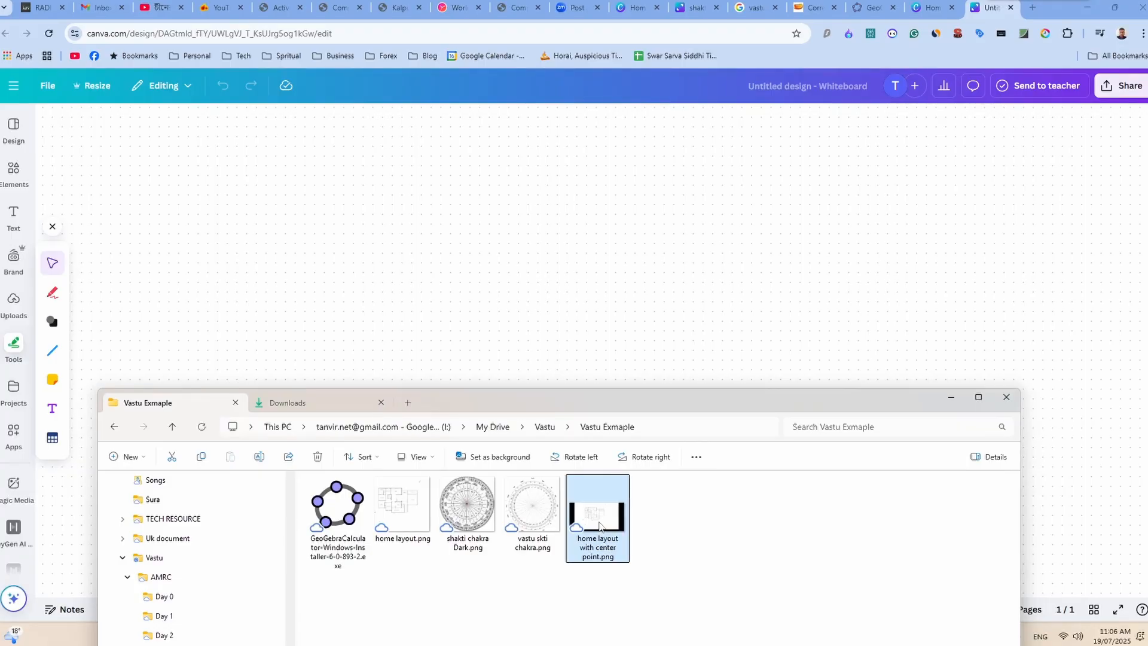
{"action": "left_click_drag", "start_coordinate": [599, 525], "coordinate": [584, 317]}
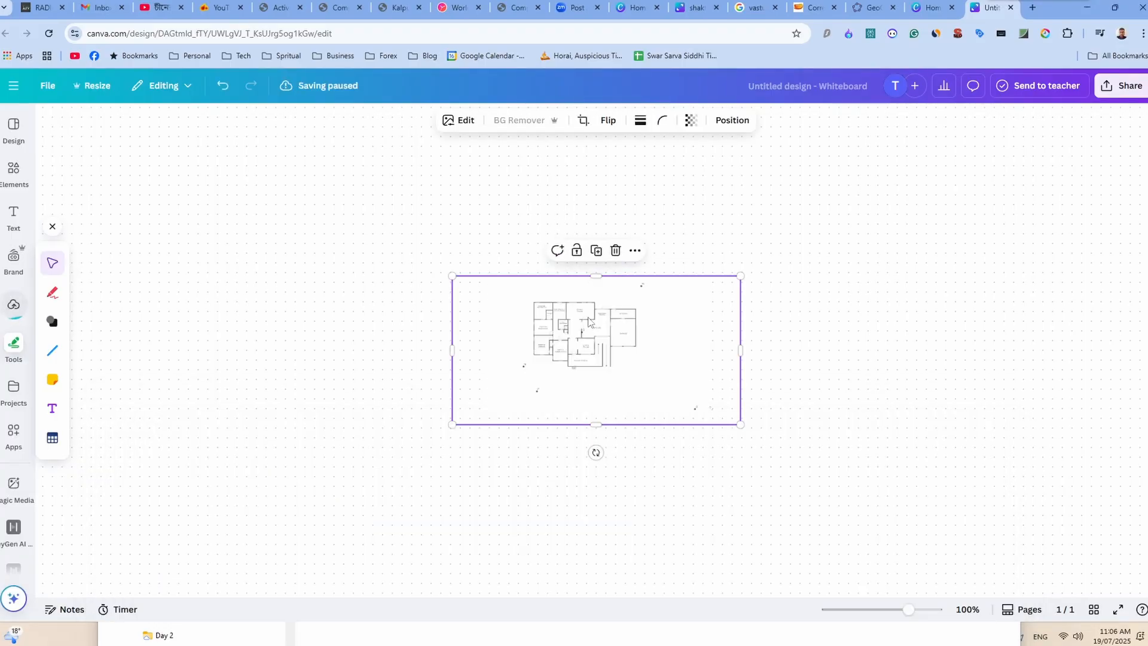
Enlarge the floor plan image and crop away the empty margins and stray points around the house outline.
{"action": "left_click_drag", "start_coordinate": [453, 425], "coordinate": [141, 585]}
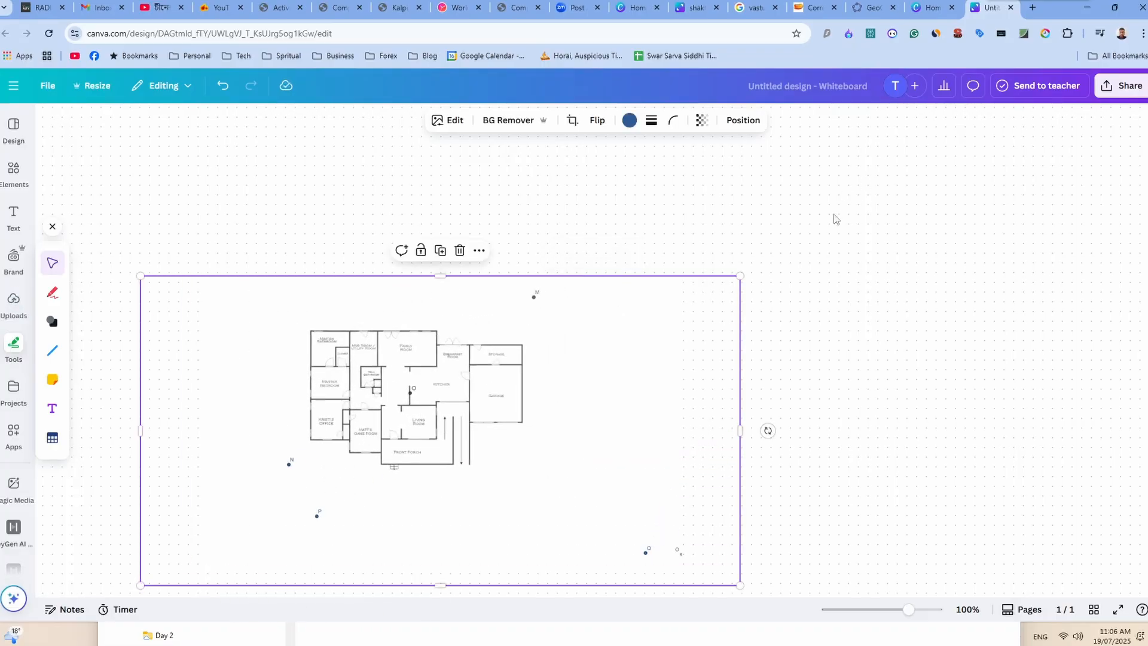
{"action": "left_click_drag", "start_coordinate": [740, 275], "coordinate": [1020, 179]}
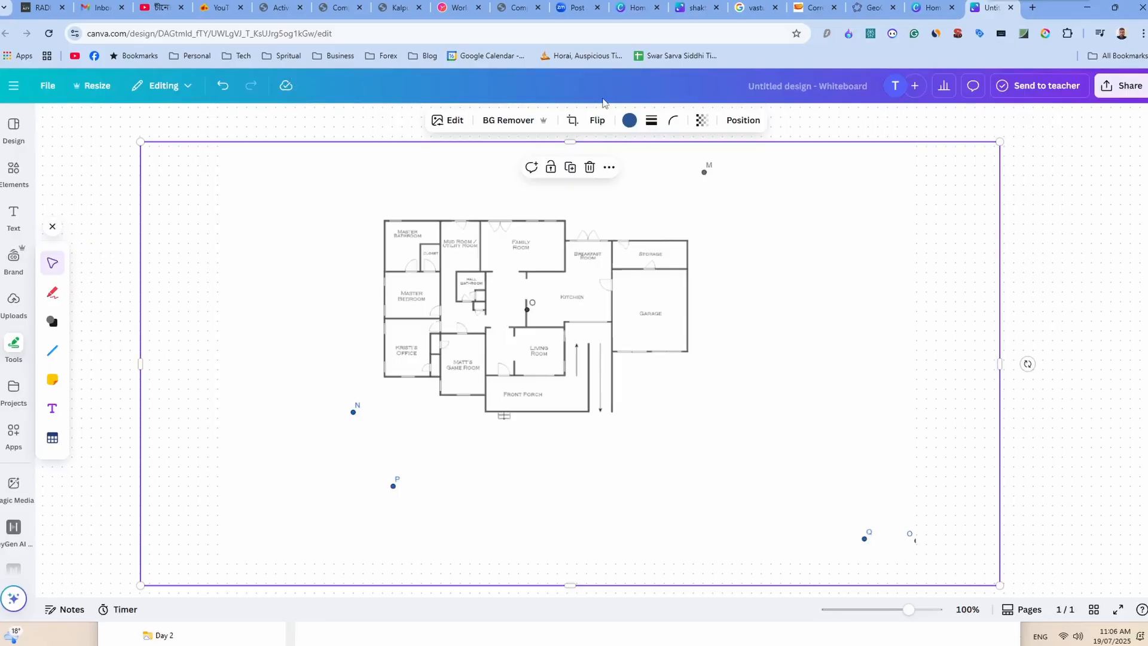
{"action": "left_click", "coordinate": [572, 121]}
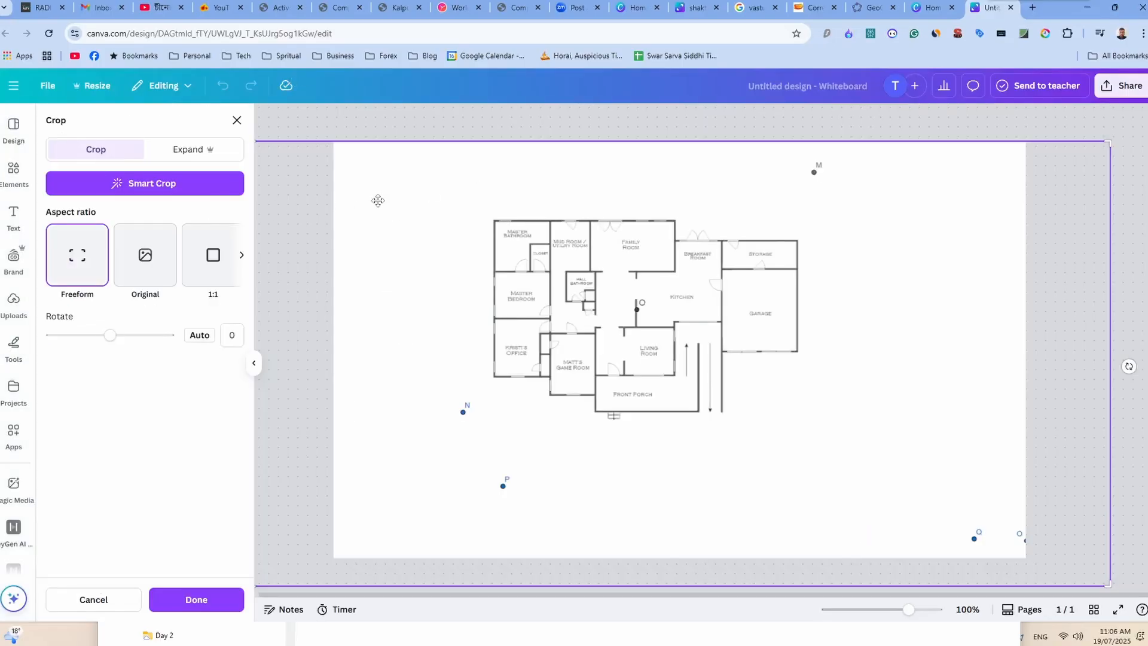
{"action": "left_click_drag", "start_coordinate": [1105, 144], "coordinate": [884, 195]}
{"action": "left_click_drag", "start_coordinate": [816, 206], "coordinate": [811, 212]}
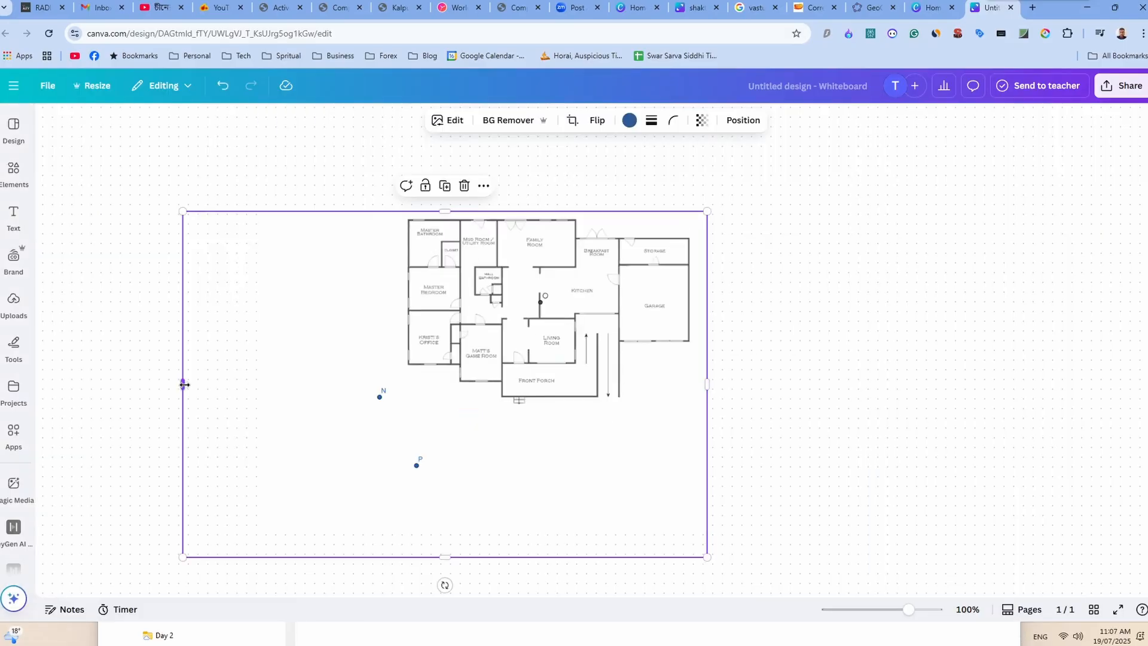
{"action": "left_click_drag", "start_coordinate": [185, 384], "coordinate": [404, 393]}
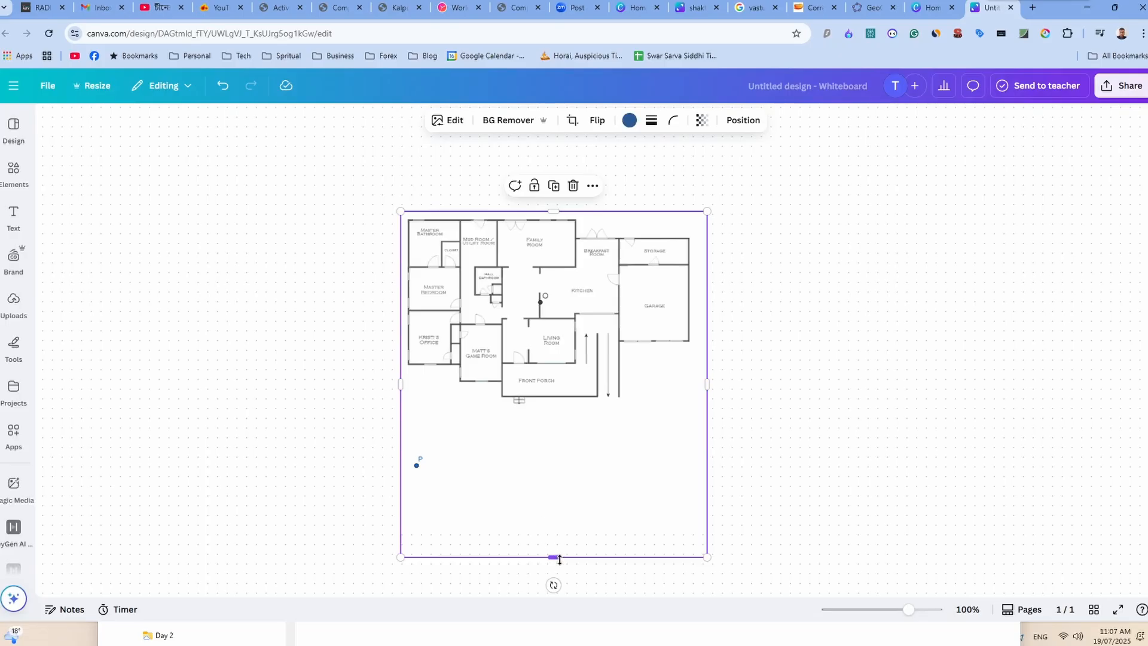
{"action": "left_click_drag", "start_coordinate": [553, 556], "coordinate": [560, 414]}
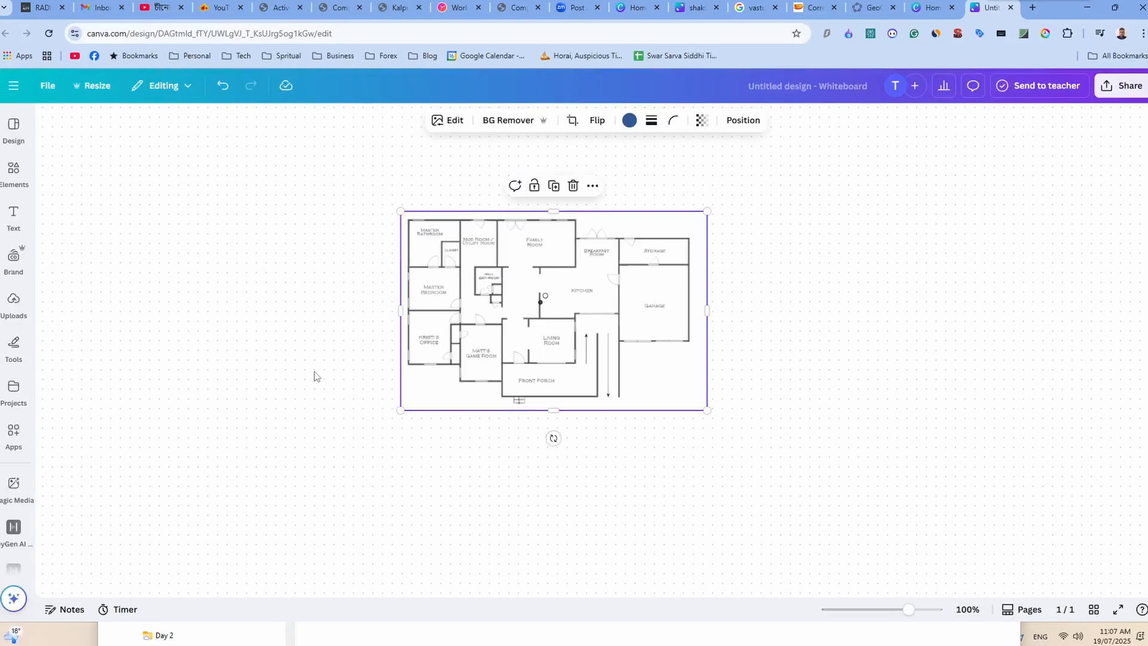
Move the cropped floor plan to the middle of the whiteboard at 128% view and deselect it.
{"action": "scroll", "coordinate": [308, 406], "scroll_direction": "up", "scroll_amount": 5, "text": "ctrl"}
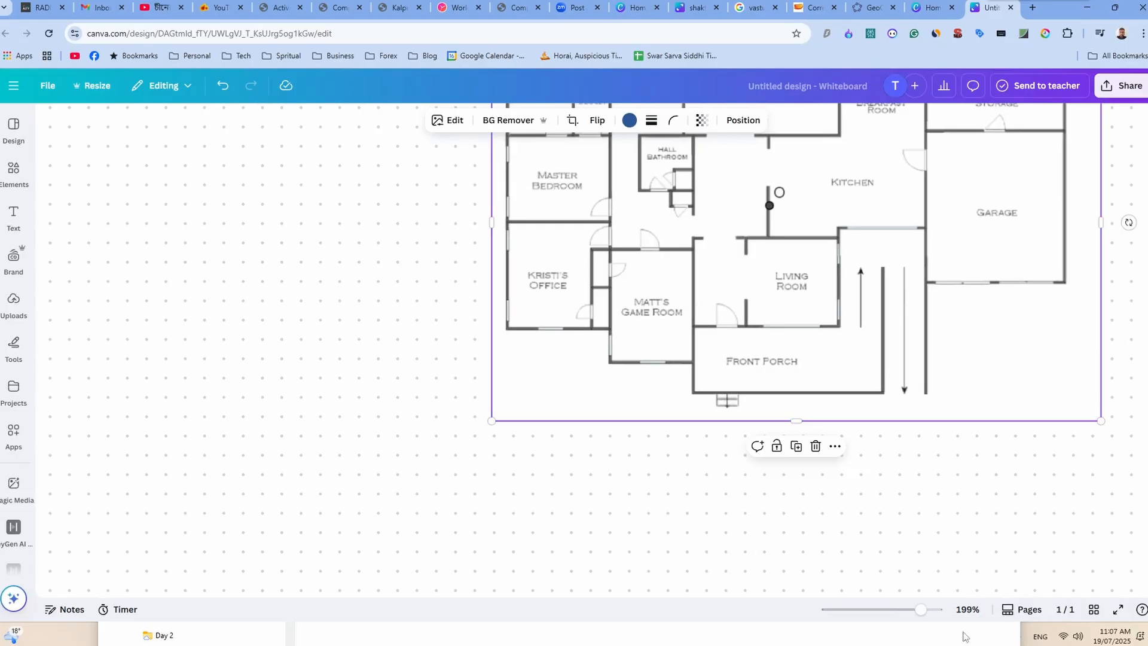
{"action": "left_click_drag", "start_coordinate": [921, 610], "coordinate": [912, 615]}
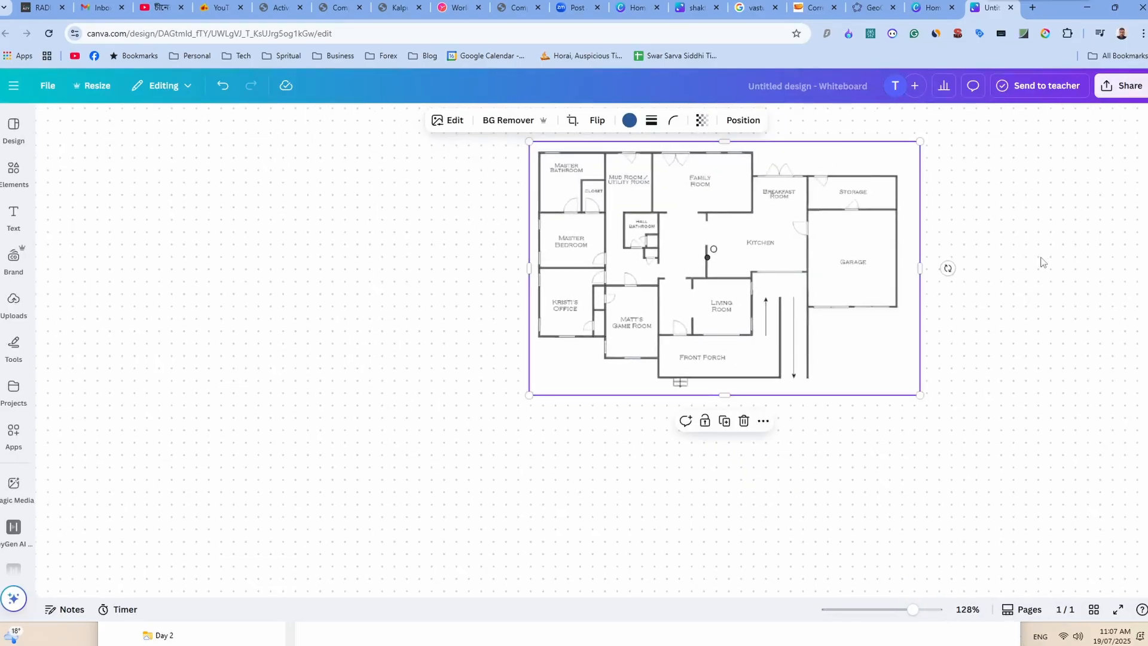
{"action": "scroll", "coordinate": [753, 341], "scroll_direction": "up", "scroll_amount": 1}
{"action": "left_click_drag", "start_coordinate": [761, 340], "coordinate": [567, 370]}
{"action": "left_click", "coordinate": [816, 346]}
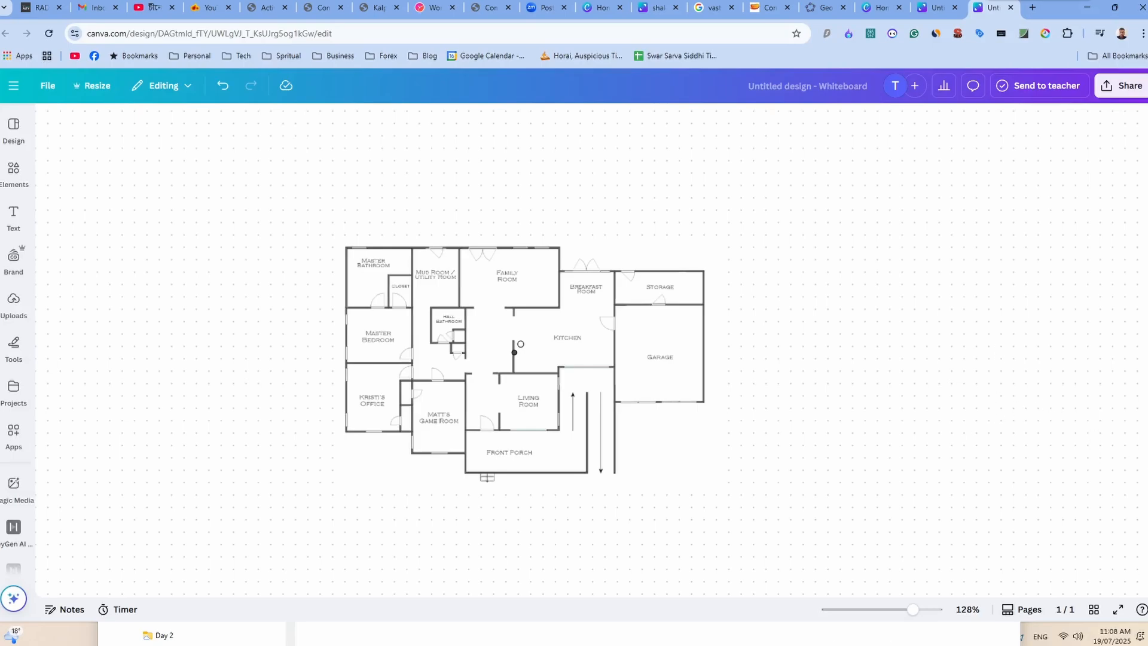
Bring in vastu skti chakra.png from the Vastu Exmaple folder and place it beside the floor plan.
{"action": "key", "text": "super"}
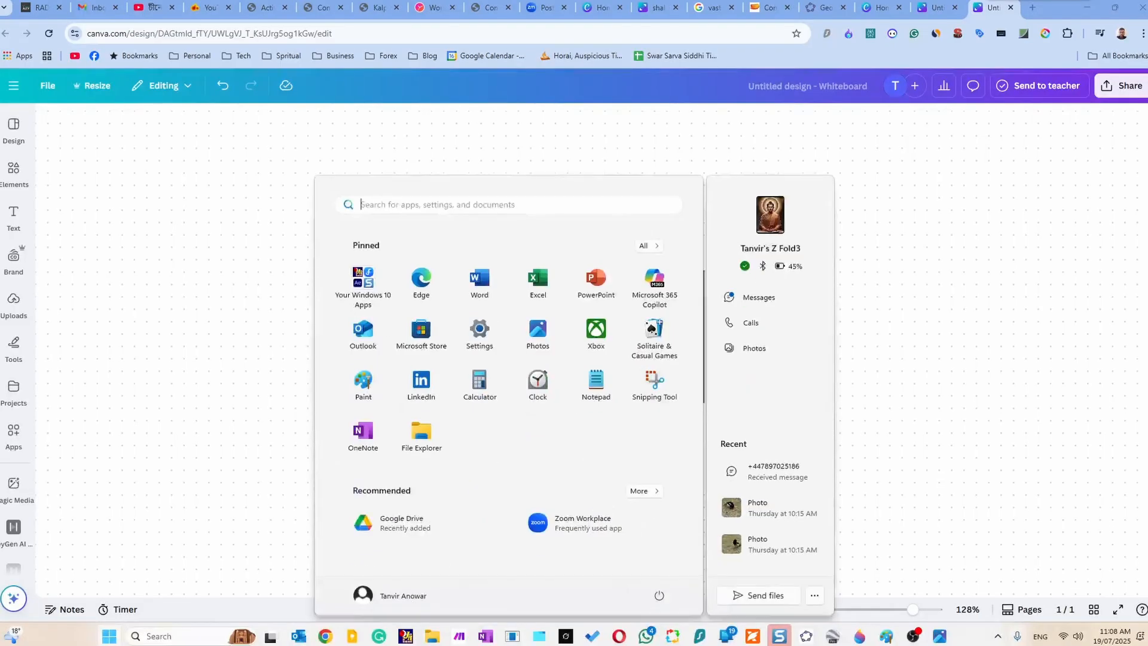
{"action": "left_click", "coordinate": [436, 639]}
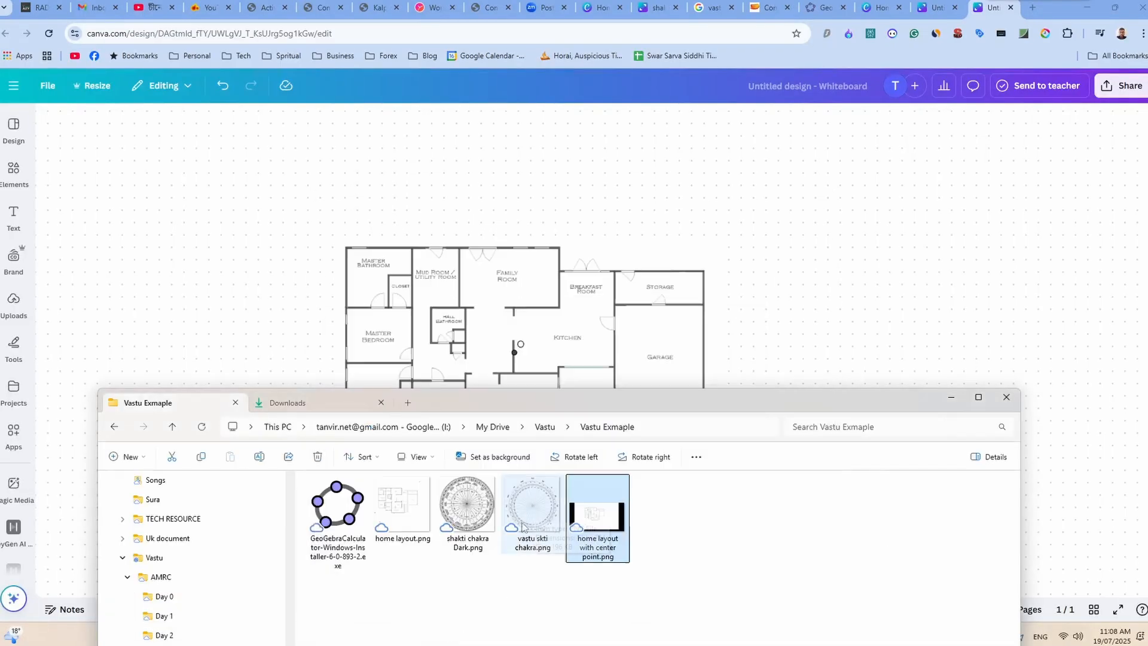
{"action": "left_click", "coordinate": [537, 509]}
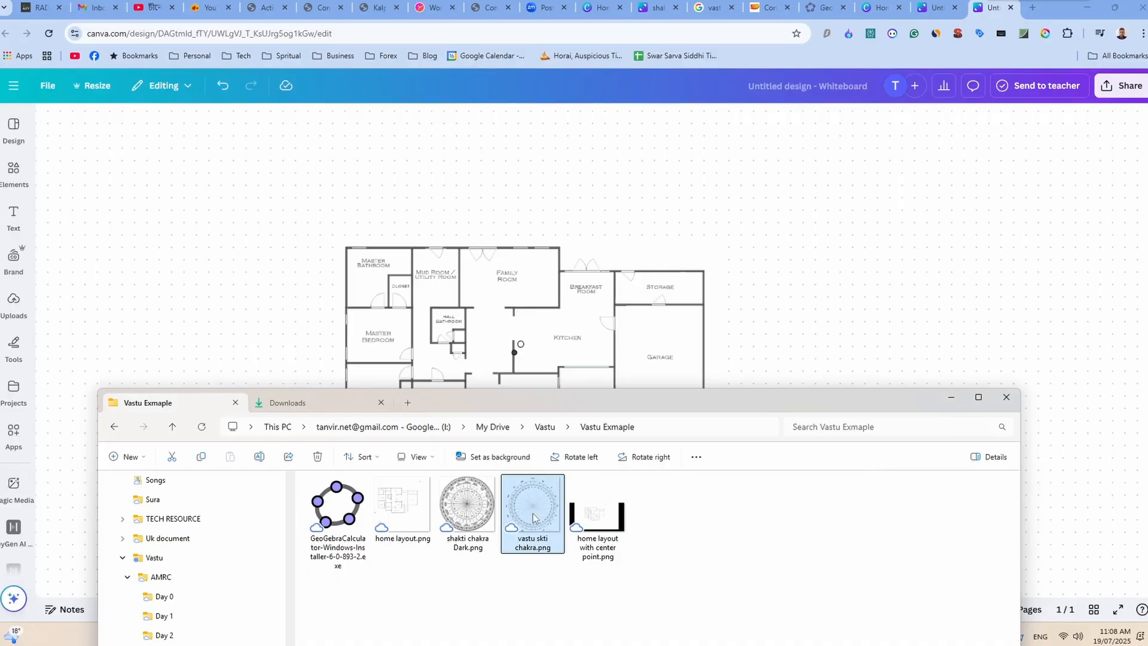
{"action": "left_click_drag", "start_coordinate": [531, 508], "coordinate": [802, 317]}
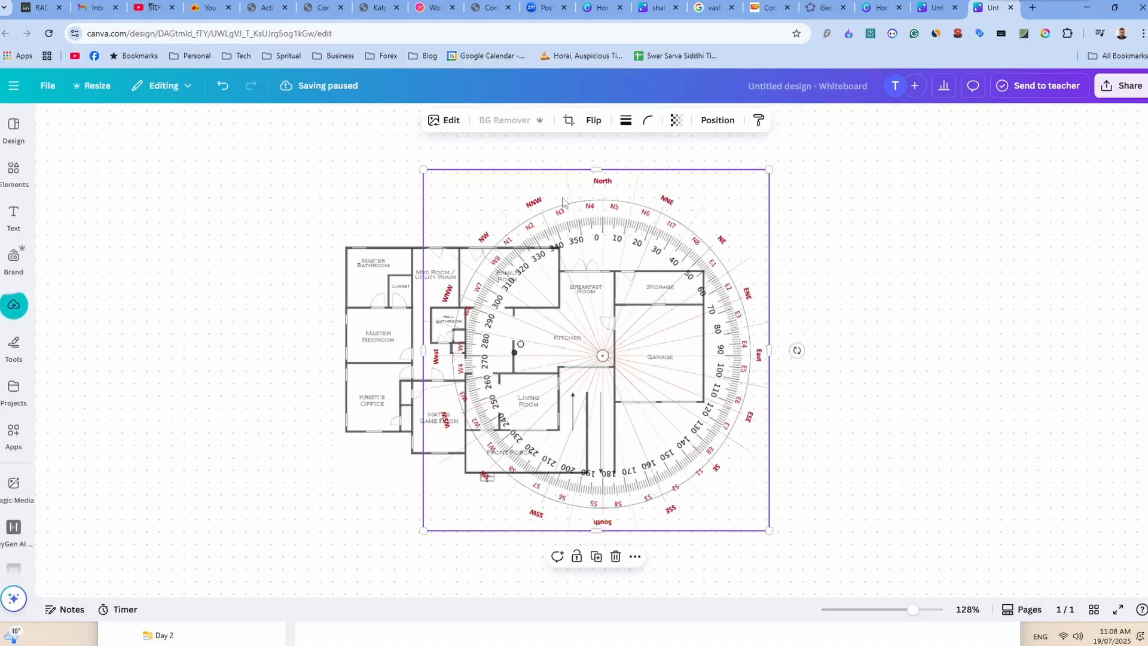
{"action": "left_click_drag", "start_coordinate": [592, 200], "coordinate": [867, 203]}
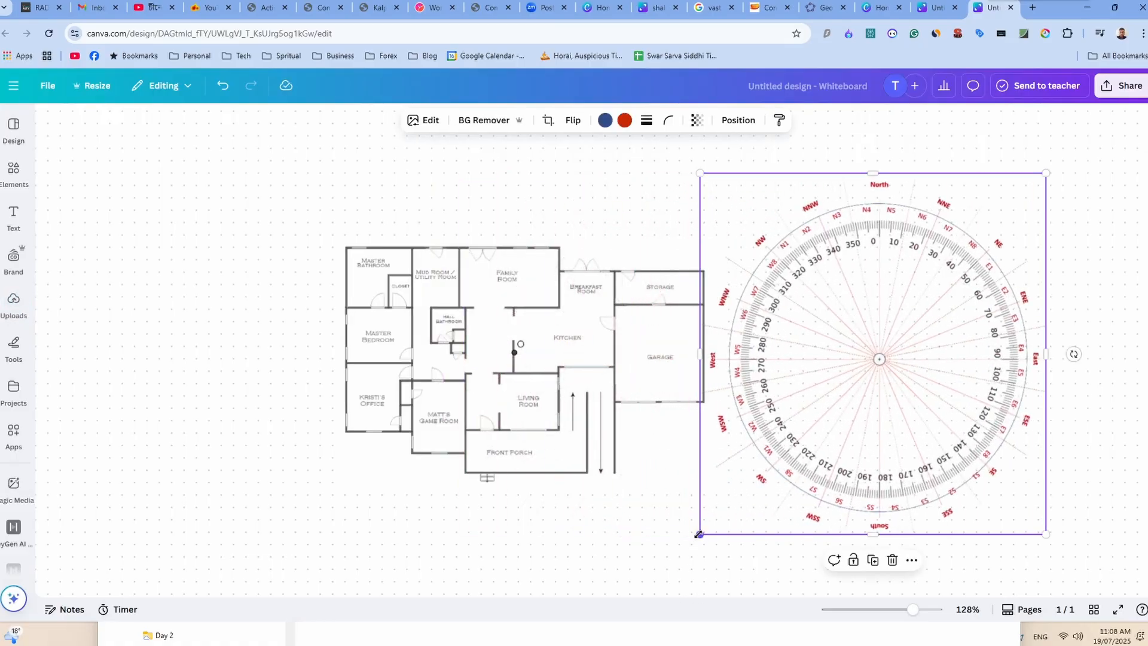
Shrink the chakra slightly and rotate it counterclockwise until a bearing between its 300 and 310 marks points straight up.
{"action": "left_click_drag", "start_coordinate": [698, 536], "coordinate": [730, 530]}
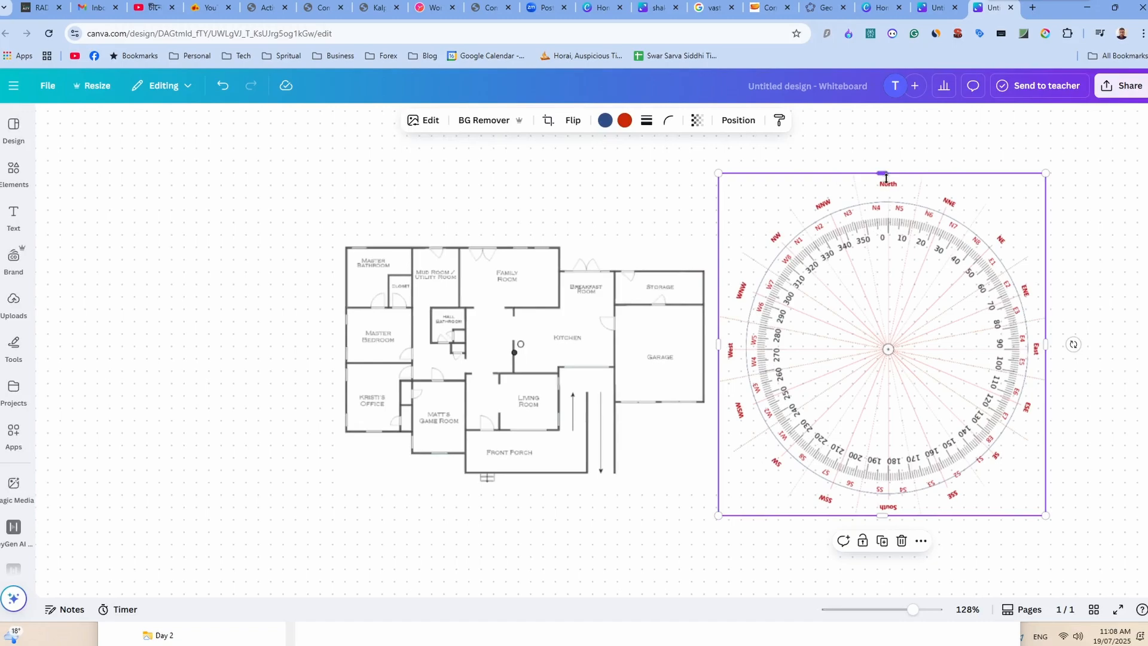
{"action": "left_click_drag", "start_coordinate": [920, 342], "coordinate": [947, 337]}
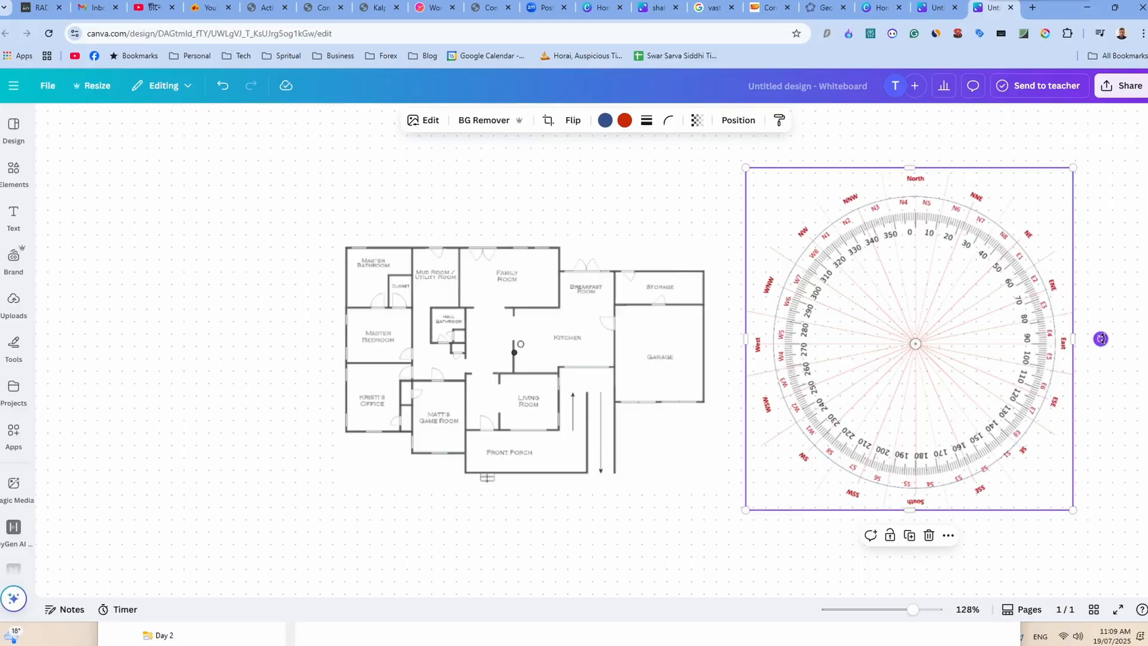
{"action": "mouse_move", "coordinate": [1101, 339]}
{"action": "left_mouse_down"}
{"action": "mouse_move", "coordinate": [1105, 349]}
{"action": "mouse_move", "coordinate": [1100, 297]}
{"action": "mouse_move", "coordinate": [1105, 333]}
{"action": "left_mouse_up"}
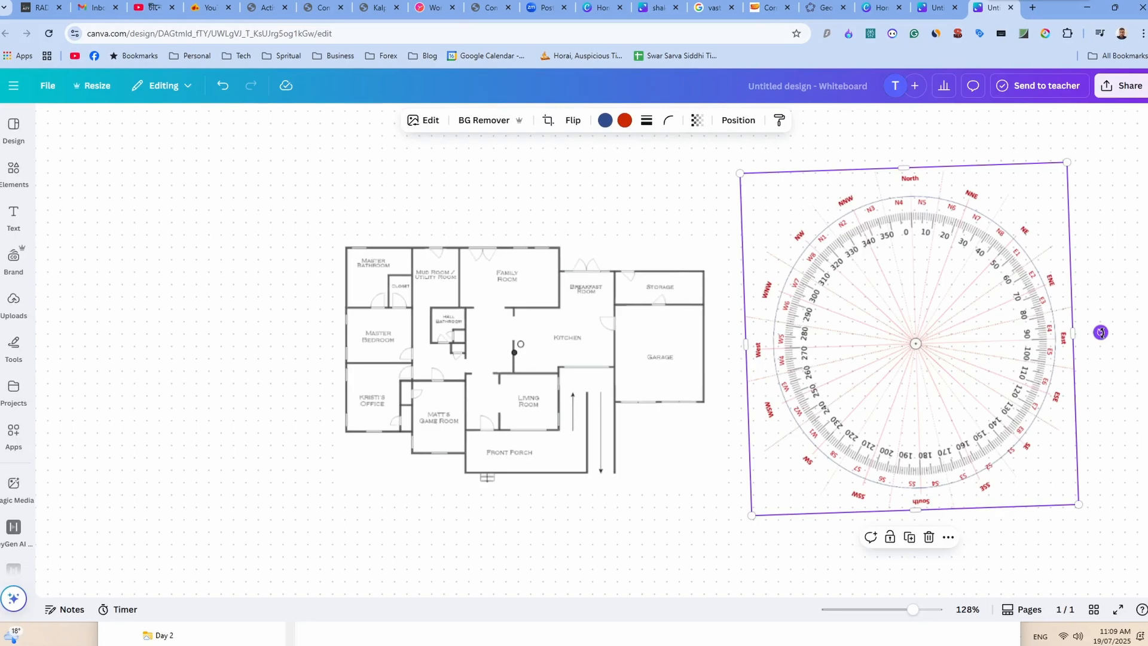
{"action": "left_click_drag", "start_coordinate": [1101, 332], "coordinate": [1007, 487]}
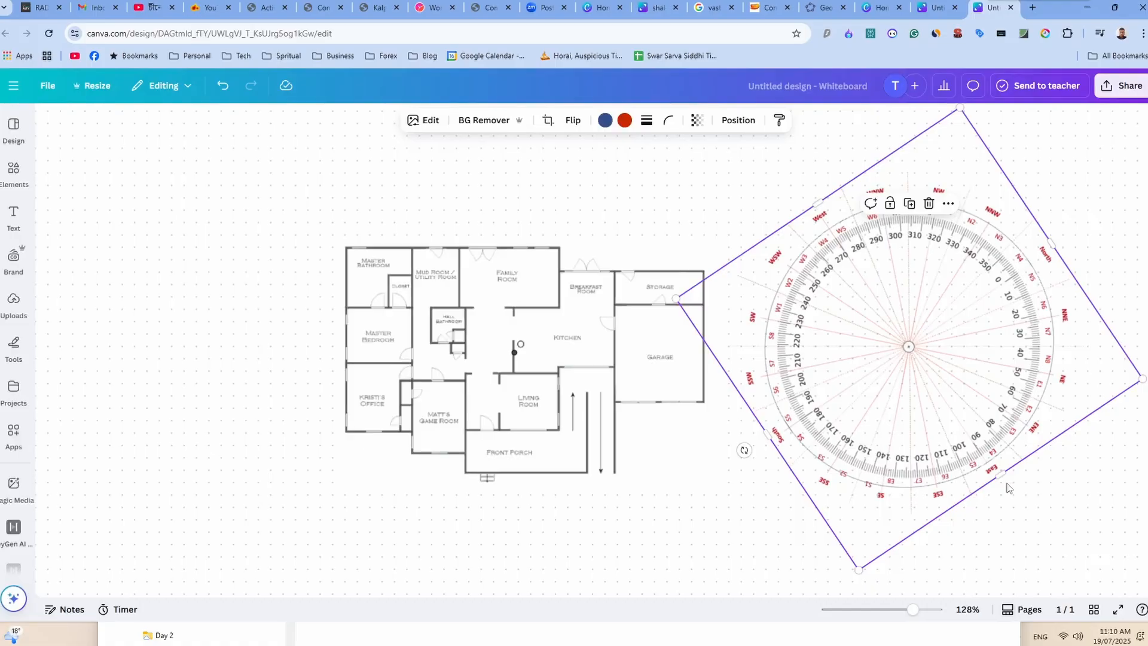
Centre the rotated chakra on the floor plan's point O and enlarge it so its ring surrounds most of the house.
{"action": "left_click_drag", "start_coordinate": [522, 375], "coordinate": [439, 397]}
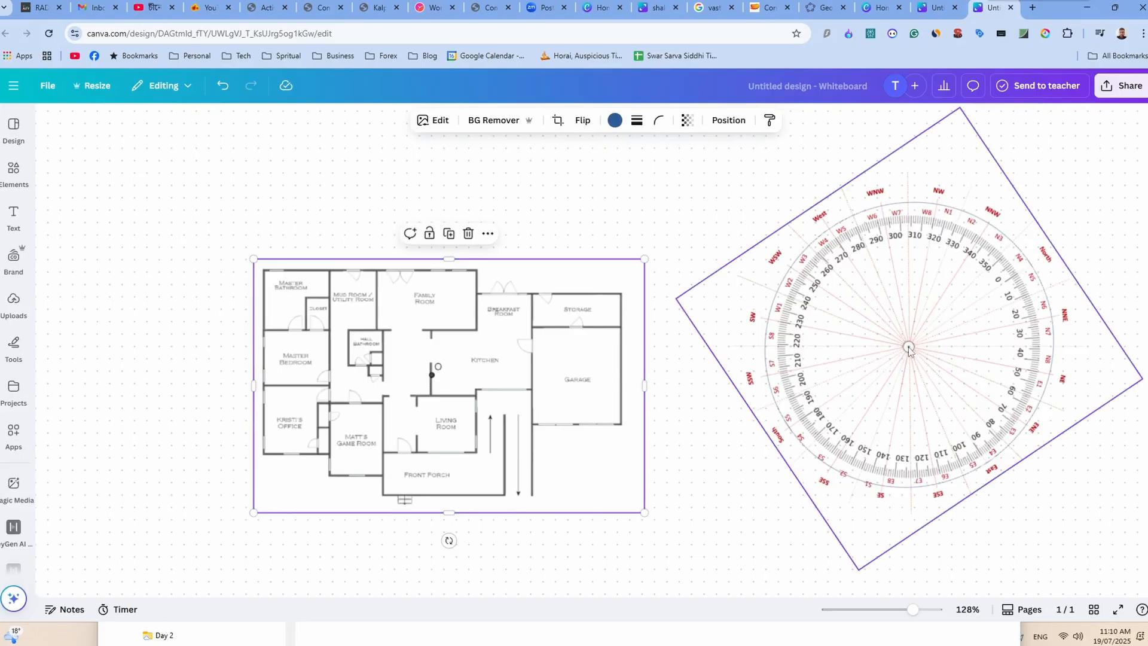
{"action": "left_click_drag", "start_coordinate": [909, 350], "coordinate": [431, 379]}
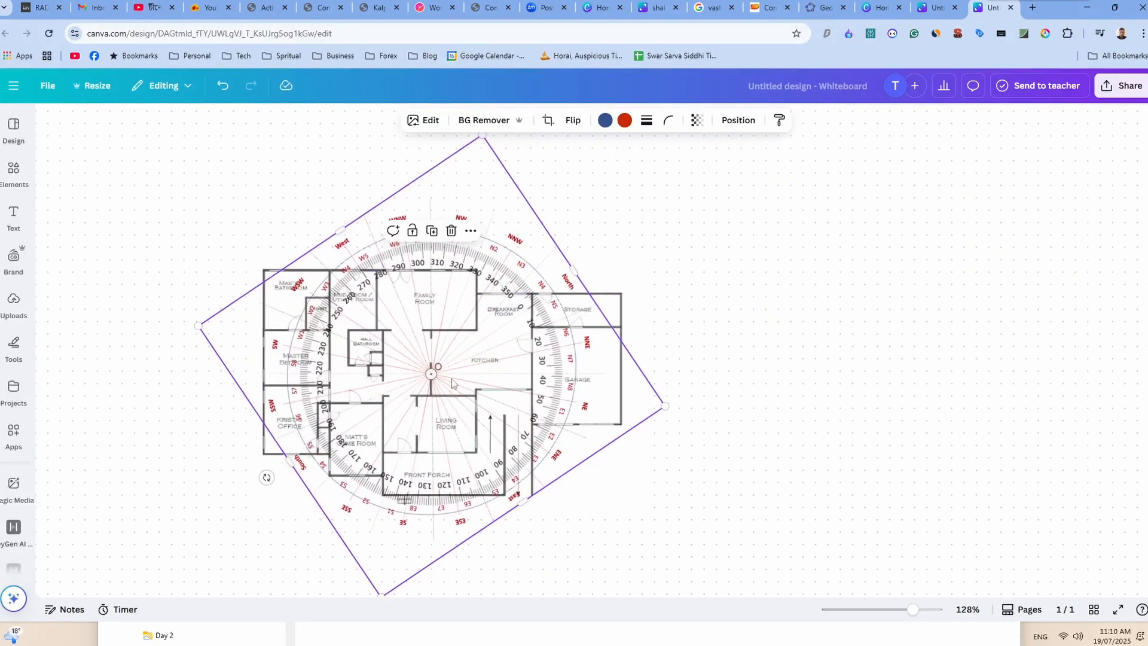
{"action": "left_click", "coordinate": [754, 425]}
{"action": "left_click", "coordinate": [573, 384]}
{"action": "left_click_drag", "start_coordinate": [663, 405], "coordinate": [810, 435]}
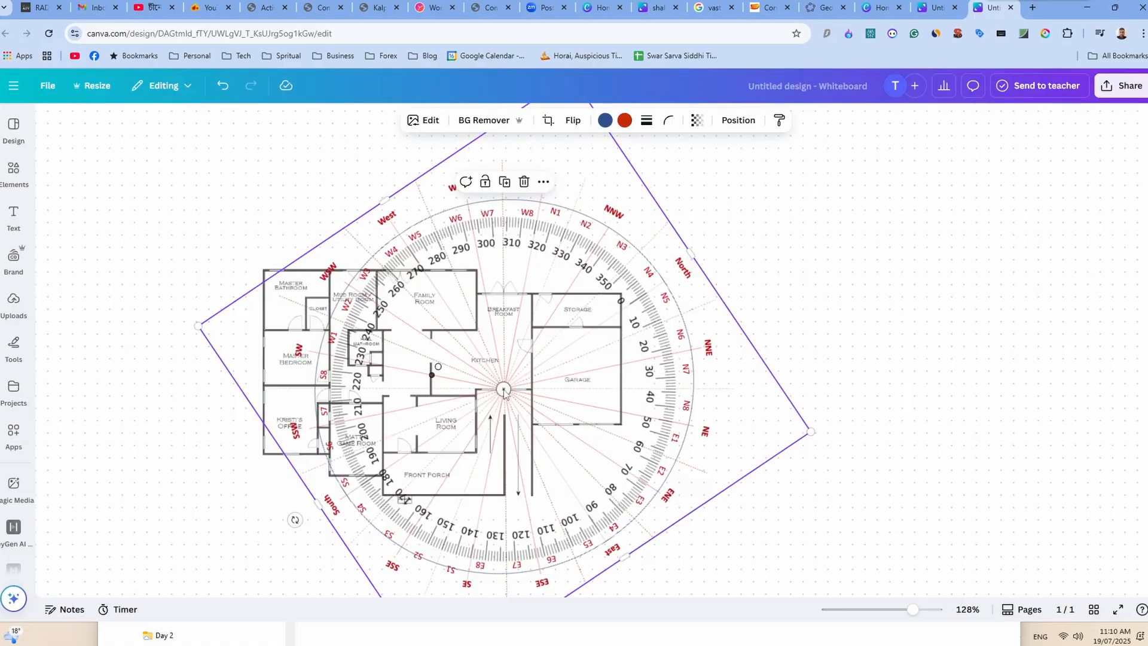
{"action": "left_click_drag", "start_coordinate": [504, 392], "coordinate": [432, 378]}
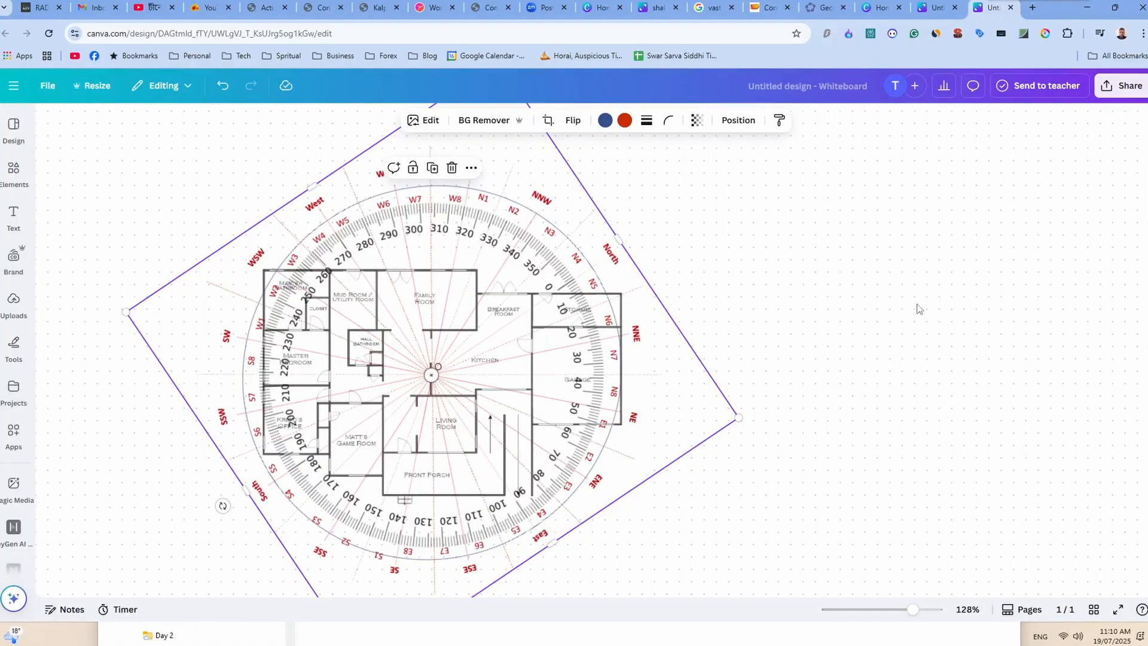
{"action": "left_click", "coordinate": [1057, 286]}
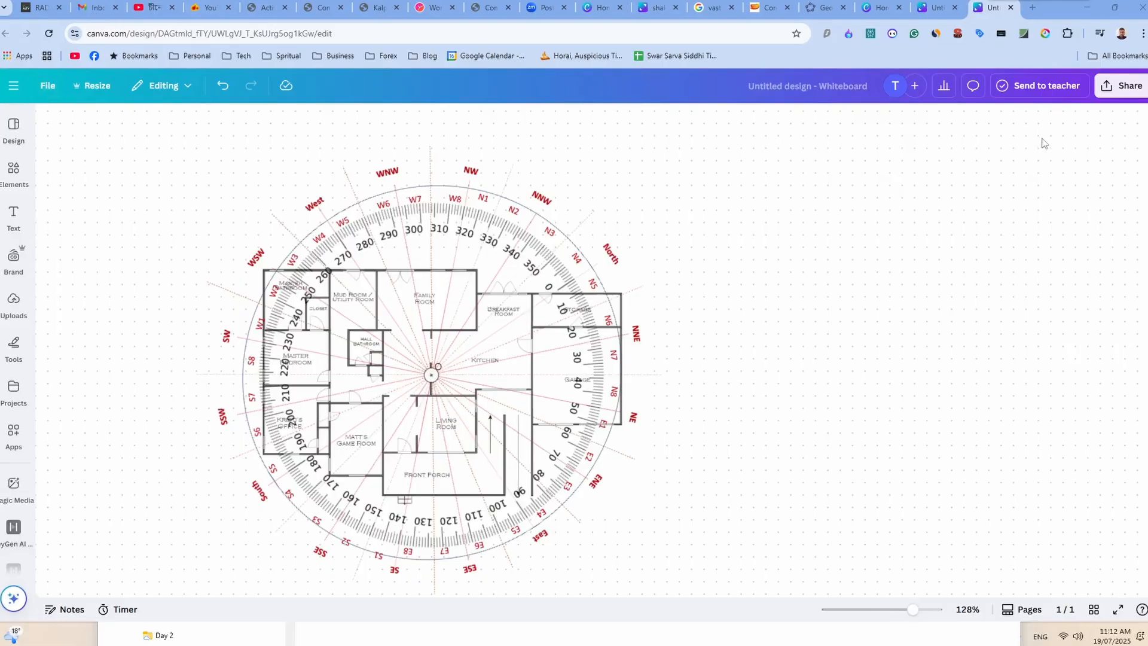
Download the whiteboard design as a PNG file.
{"action": "left_click", "coordinate": [1108, 88]}
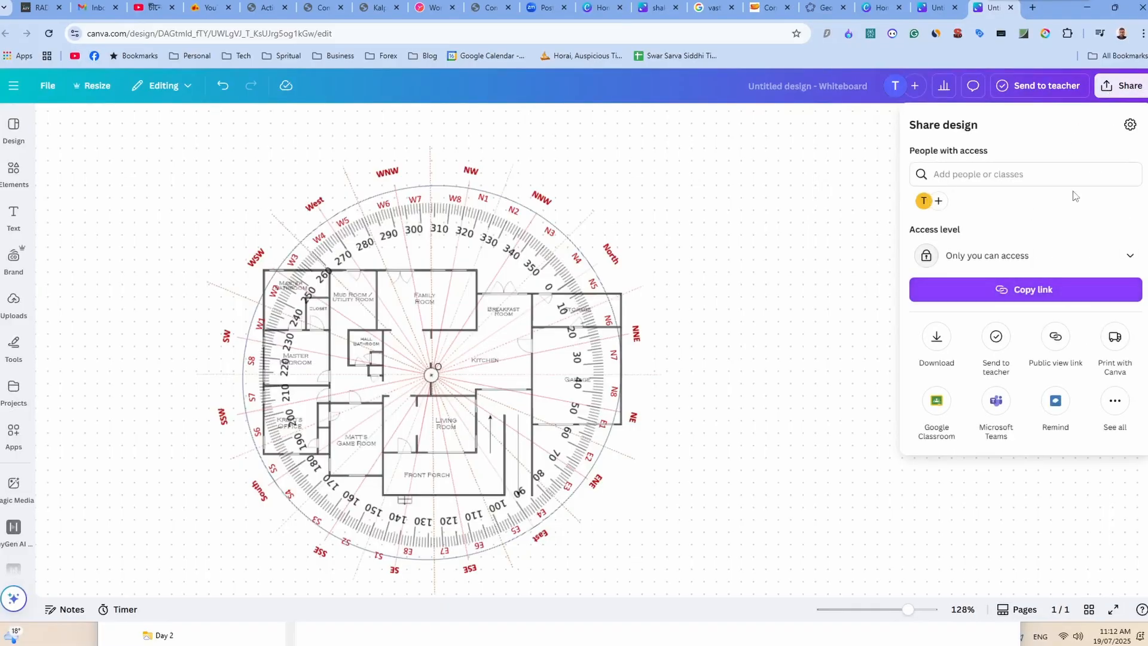
{"action": "left_click", "coordinate": [938, 346]}
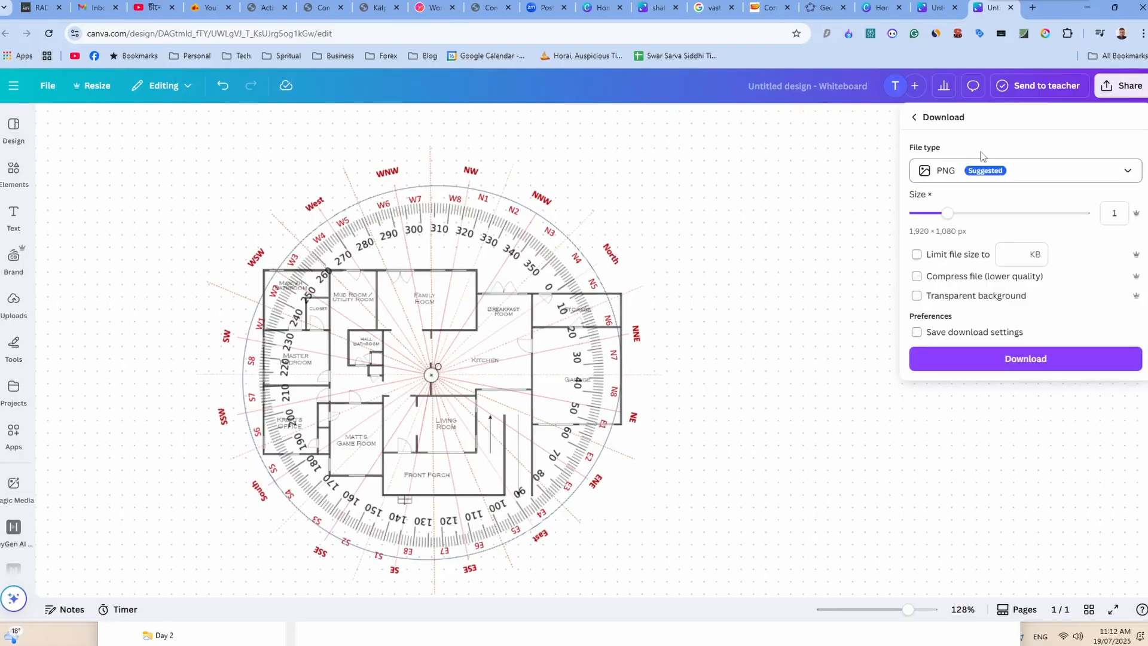
{"action": "left_click", "coordinate": [1031, 363]}
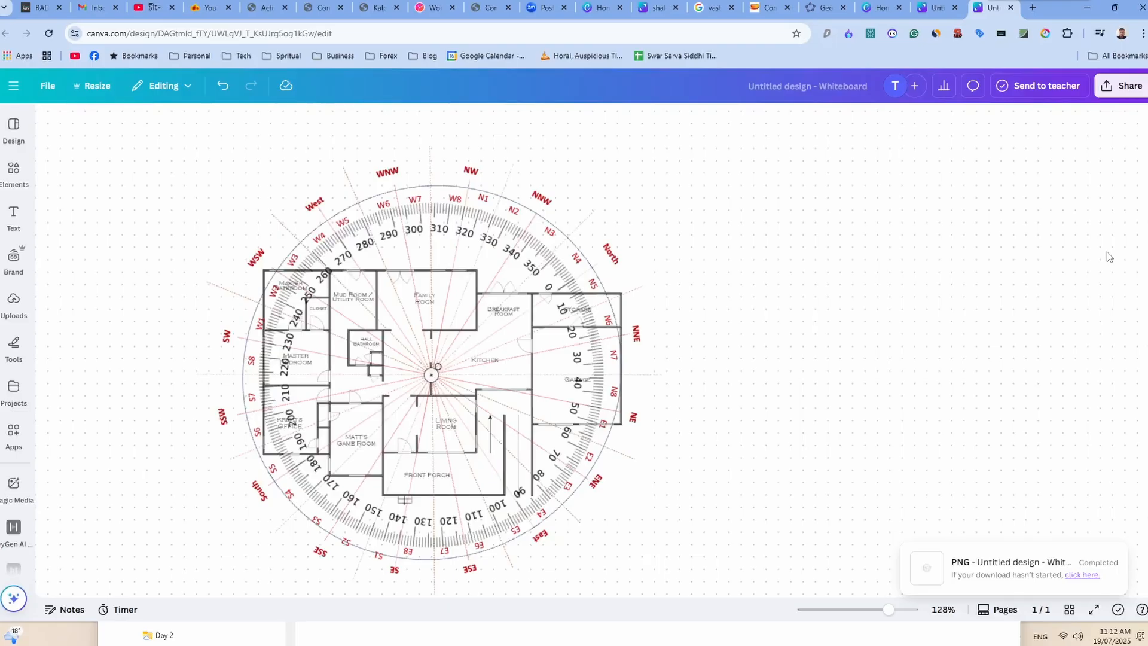
Open Untitled design (2).png from the Downloads folder and inspect the exported chakra overlay up close.
{"action": "key", "text": "super"}
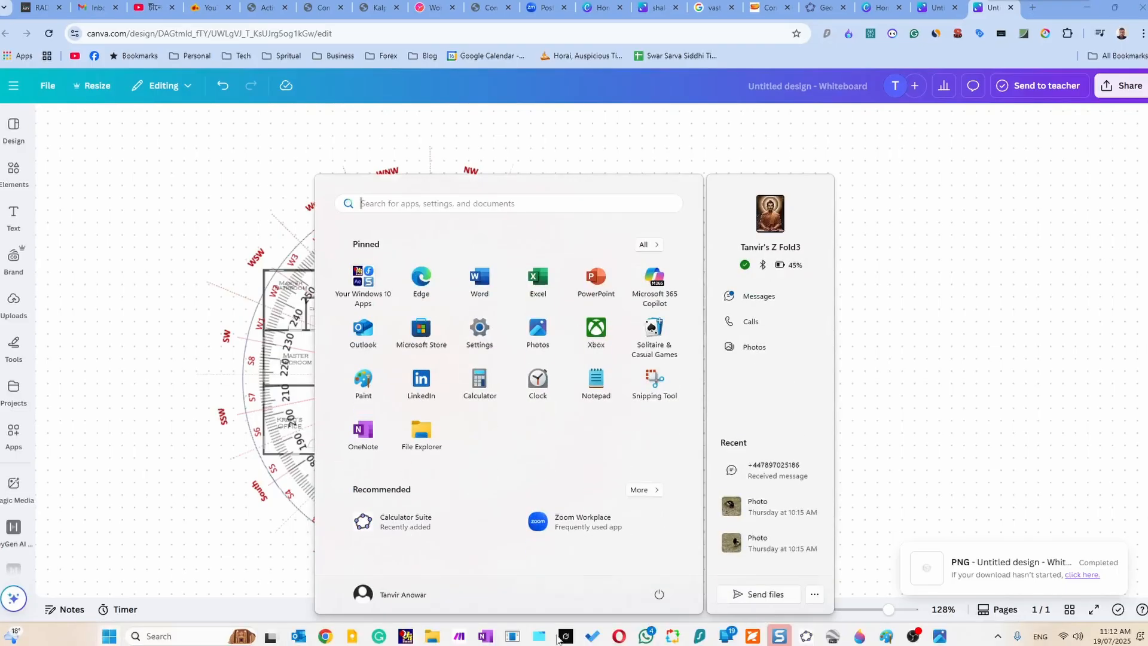
{"action": "left_click", "coordinate": [431, 638]}
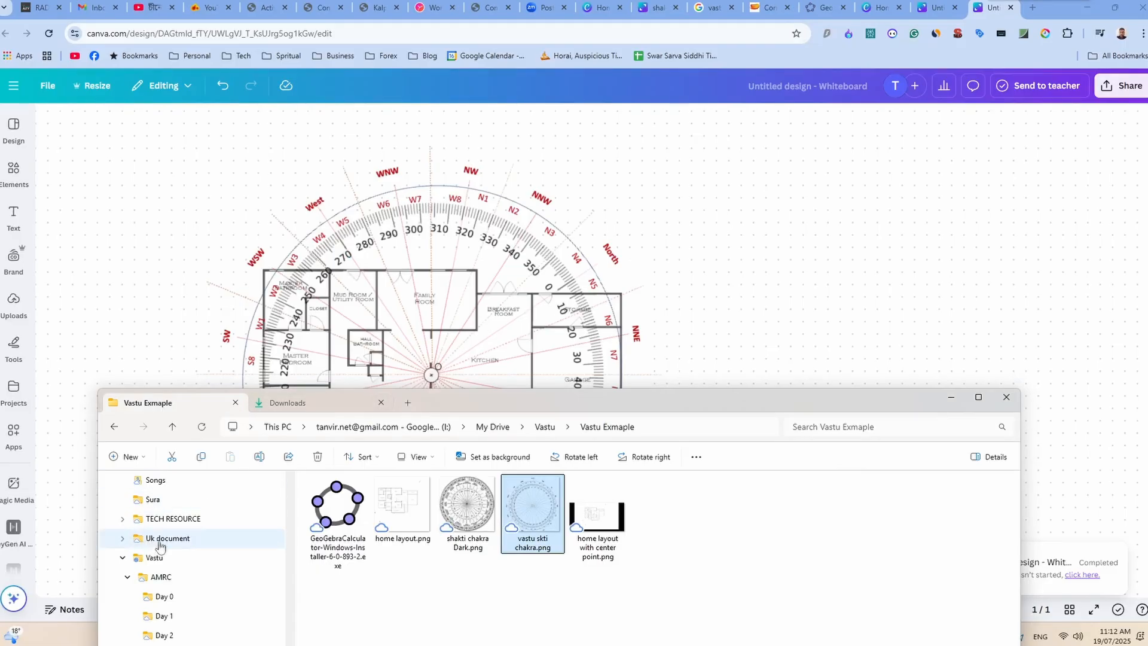
{"action": "scroll", "coordinate": [154, 543], "scroll_direction": "up", "scroll_amount": 5}
{"action": "scroll", "coordinate": [146, 549], "scroll_direction": "down", "scroll_amount": 1}
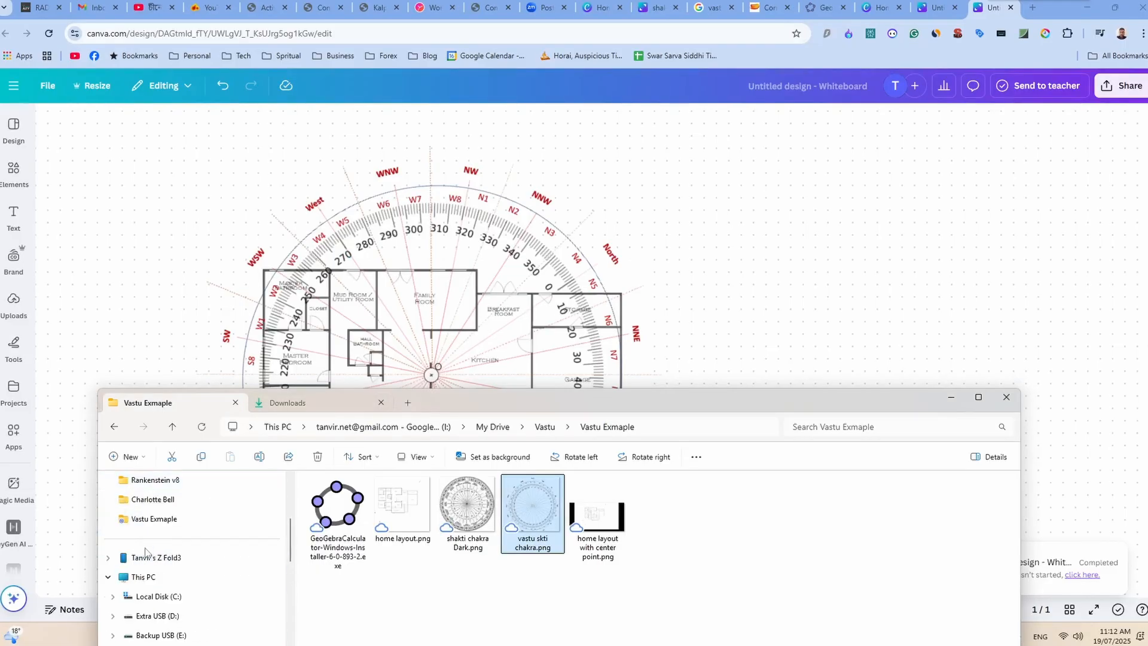
{"action": "left_click", "coordinate": [108, 579]}
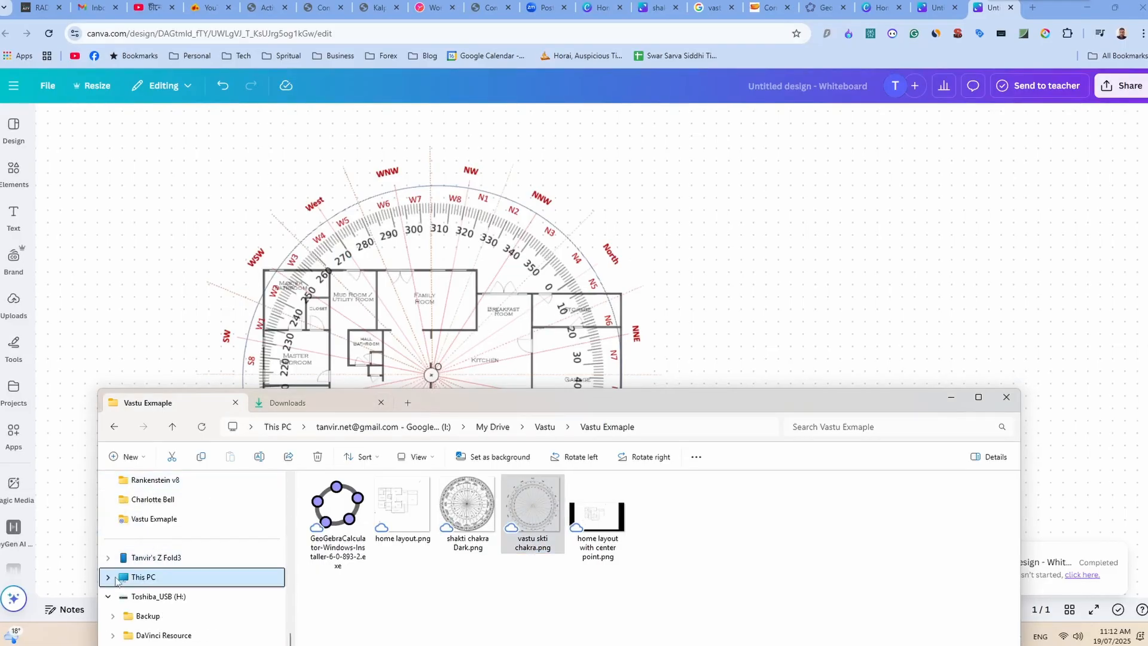
{"action": "scroll", "coordinate": [132, 580], "scroll_direction": "up", "scroll_amount": 2}
{"action": "scroll", "coordinate": [133, 580], "scroll_direction": "up", "scroll_amount": 3}
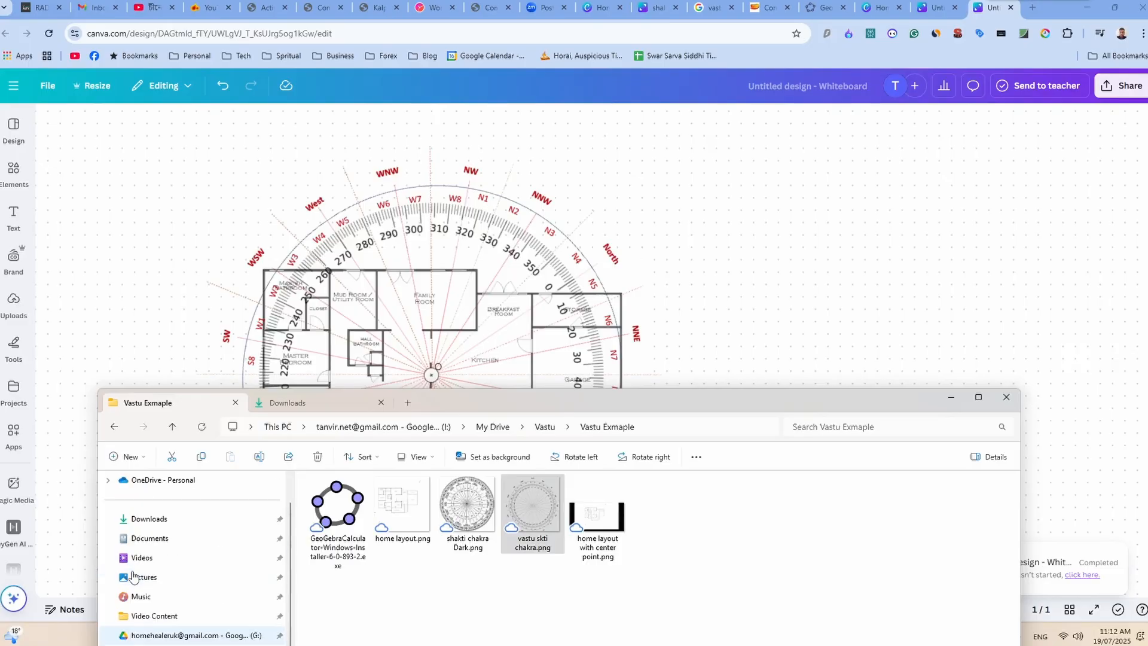
{"action": "left_click", "coordinate": [145, 520]}
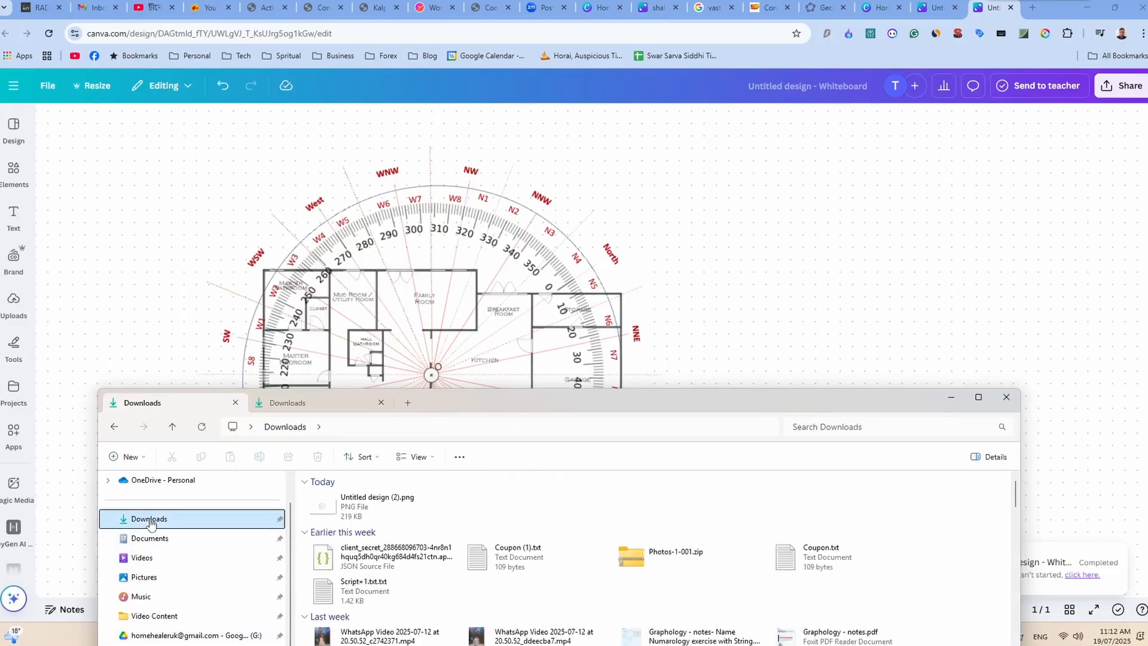
{"action": "left_click", "coordinate": [332, 508]}
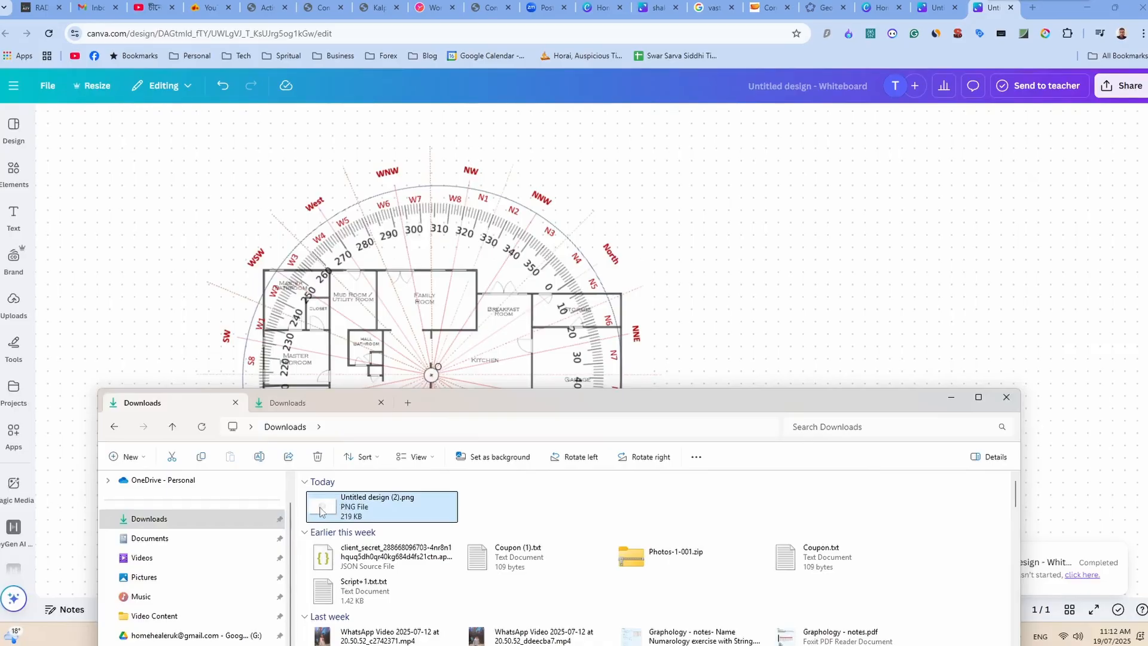
{"action": "double_click", "coordinate": [322, 511]}
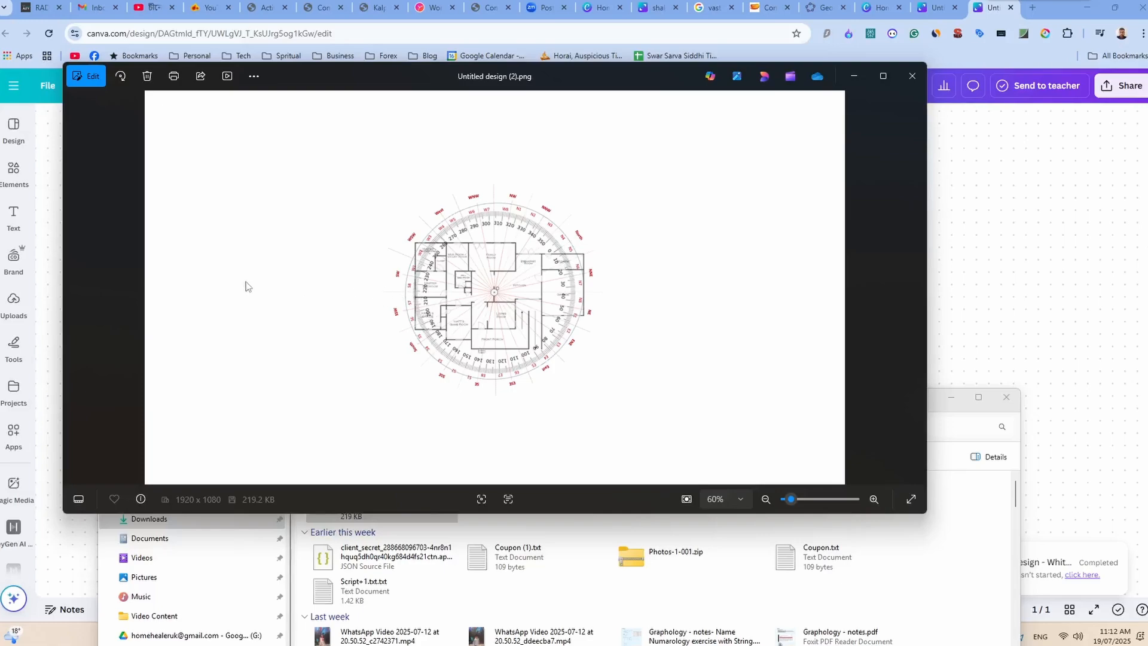
{"action": "scroll", "coordinate": [258, 287], "scroll_direction": "up", "scroll_amount": 3}
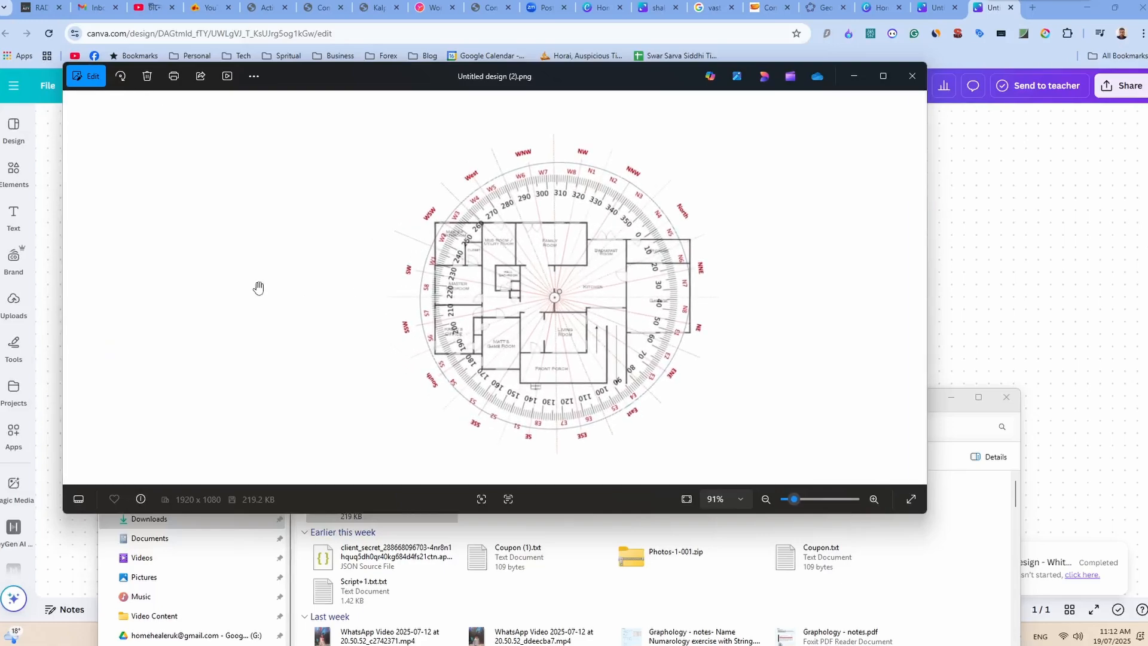
Examine the exported chakra overlay image at a larger scale.
{"action": "scroll", "coordinate": [258, 288], "scroll_direction": "up", "scroll_amount": 1}
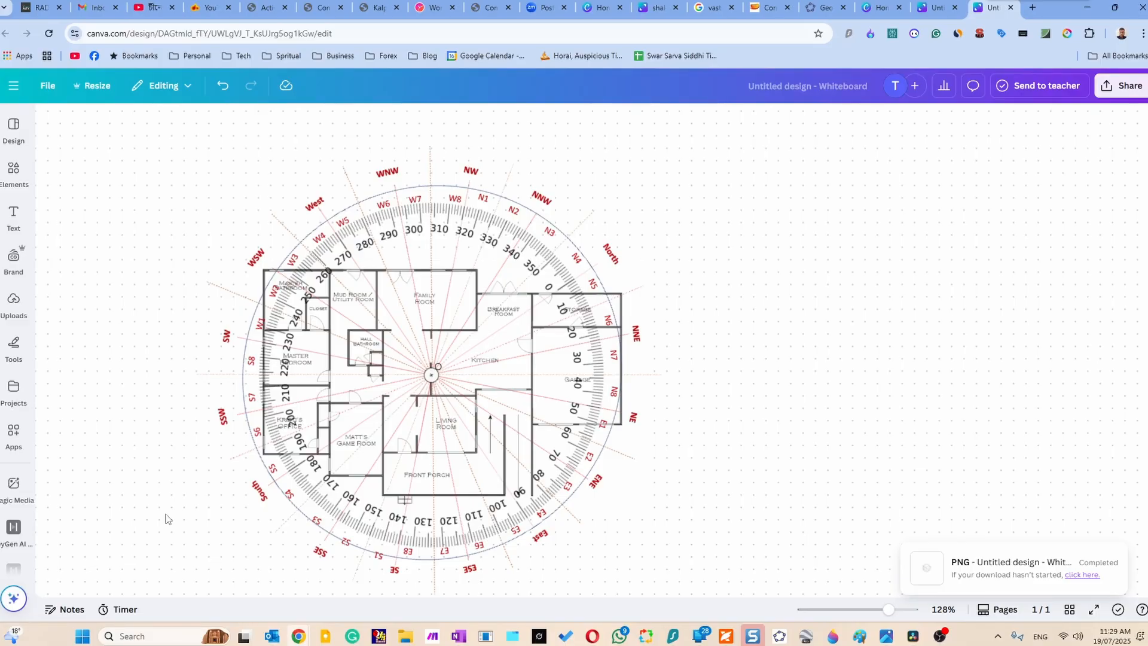
Switch to Google Earth Pro and measure the heading along the side edge of a house east of Maynard Rd with the Ruler's Line measurement.
{"action": "left_click", "coordinate": [806, 637]}
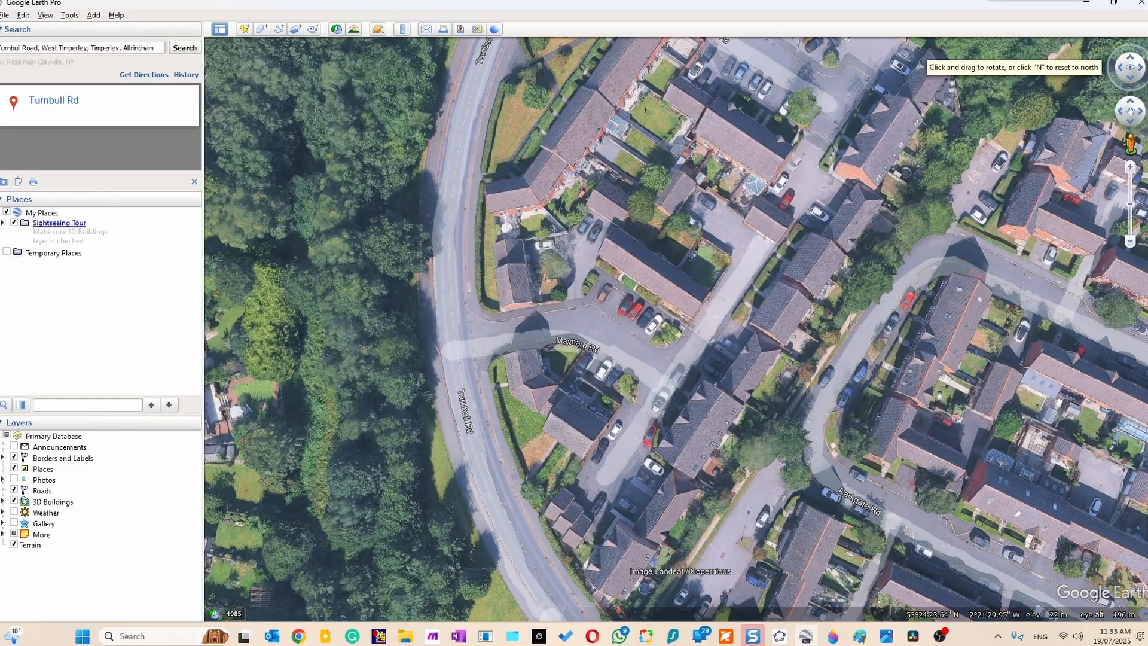
{"action": "left_click", "coordinate": [68, 17]}
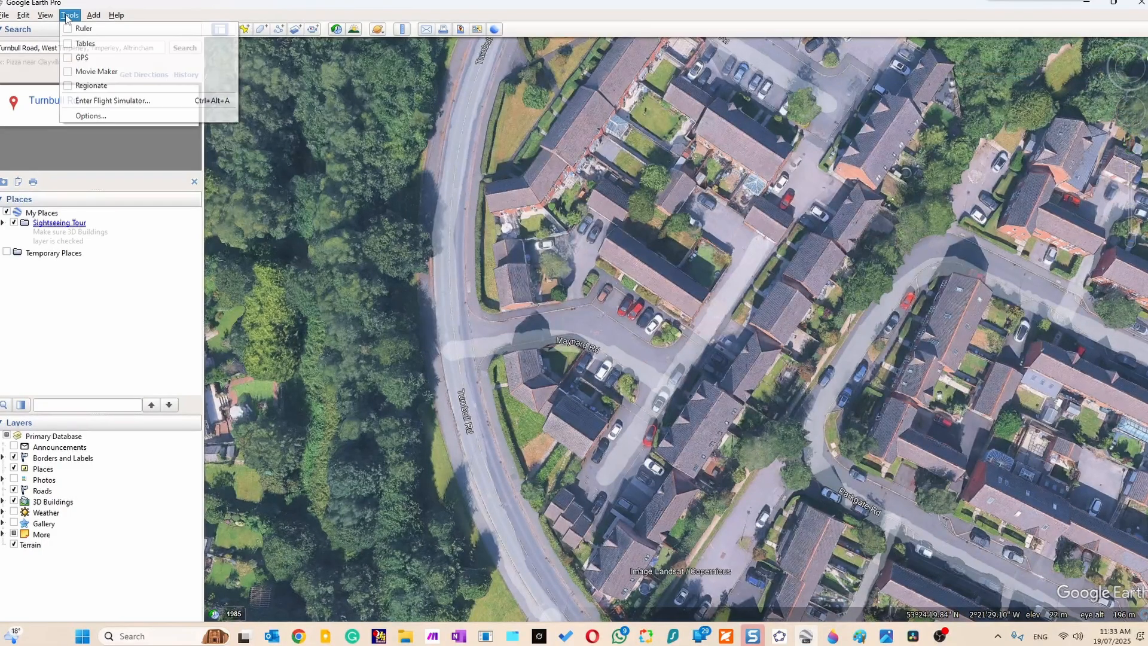
{"action": "left_click", "coordinate": [70, 29]}
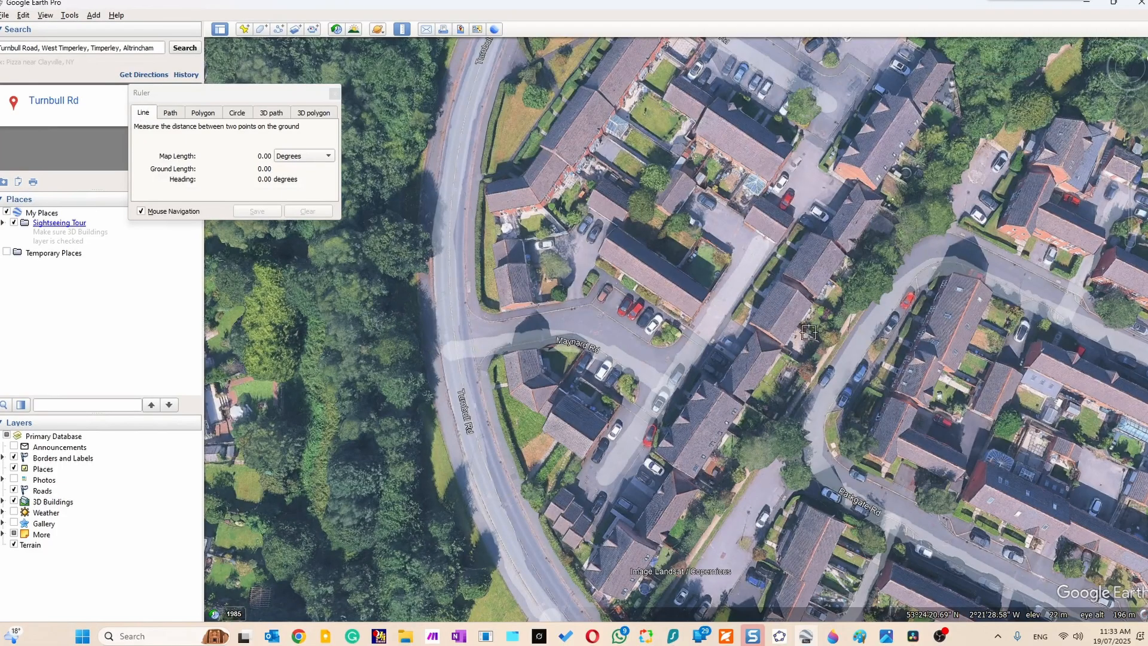
{"action": "left_click", "coordinate": [782, 345]}
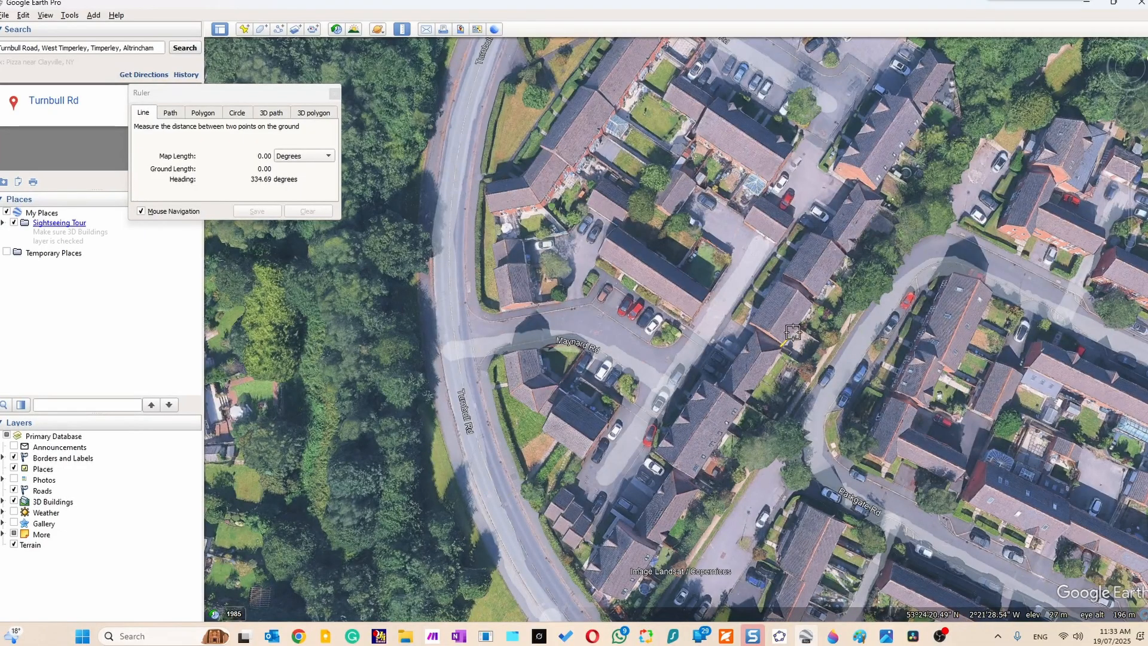
{"action": "left_click", "coordinate": [812, 304]}
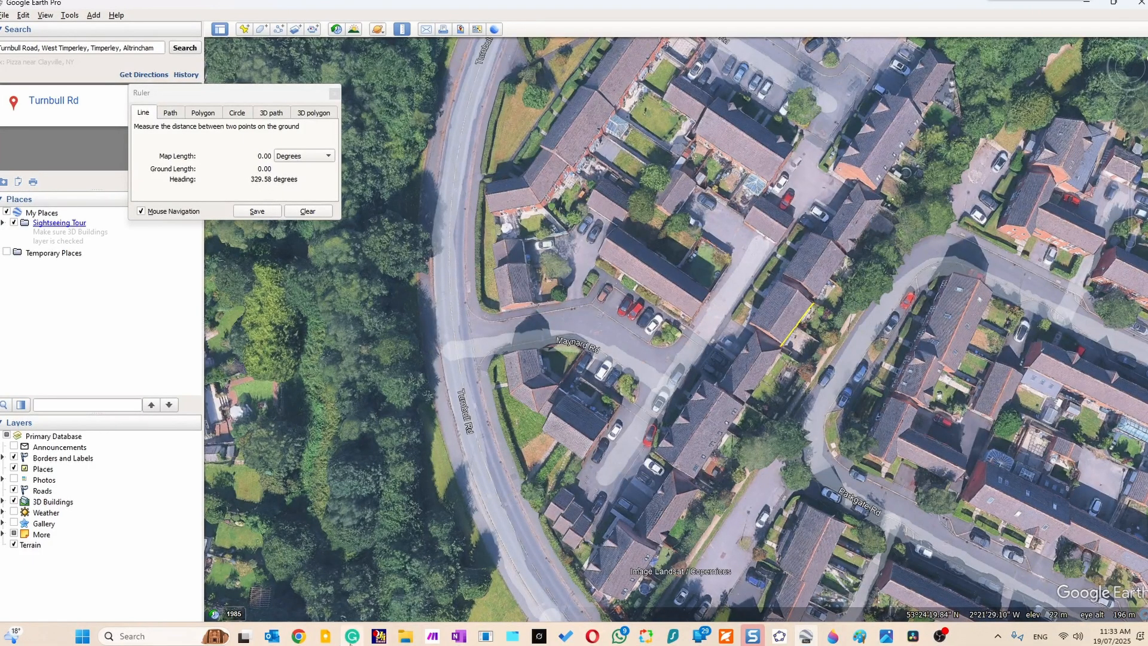
Switch back to the Canva whiteboard and rotate the chakra until South, between its 170 and 180 marks, points straight up.
{"action": "mouse_move", "coordinate": [298, 635]}
{"action": "left_click", "coordinate": [116, 579]}
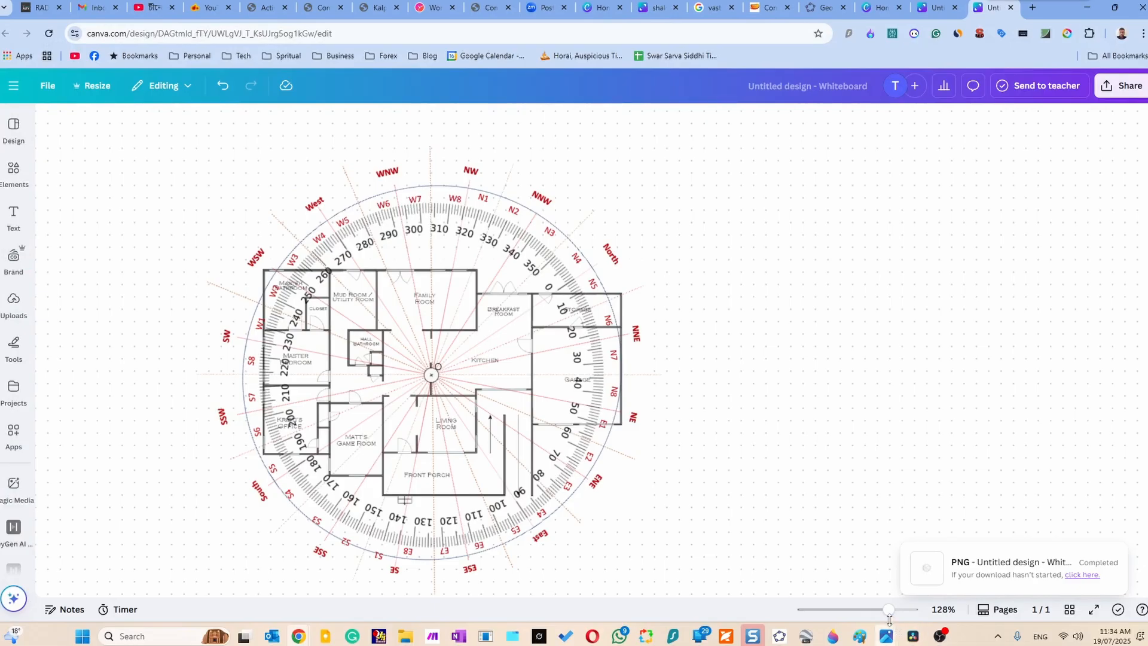
{"action": "left_click_drag", "start_coordinate": [889, 611], "coordinate": [885, 611]}
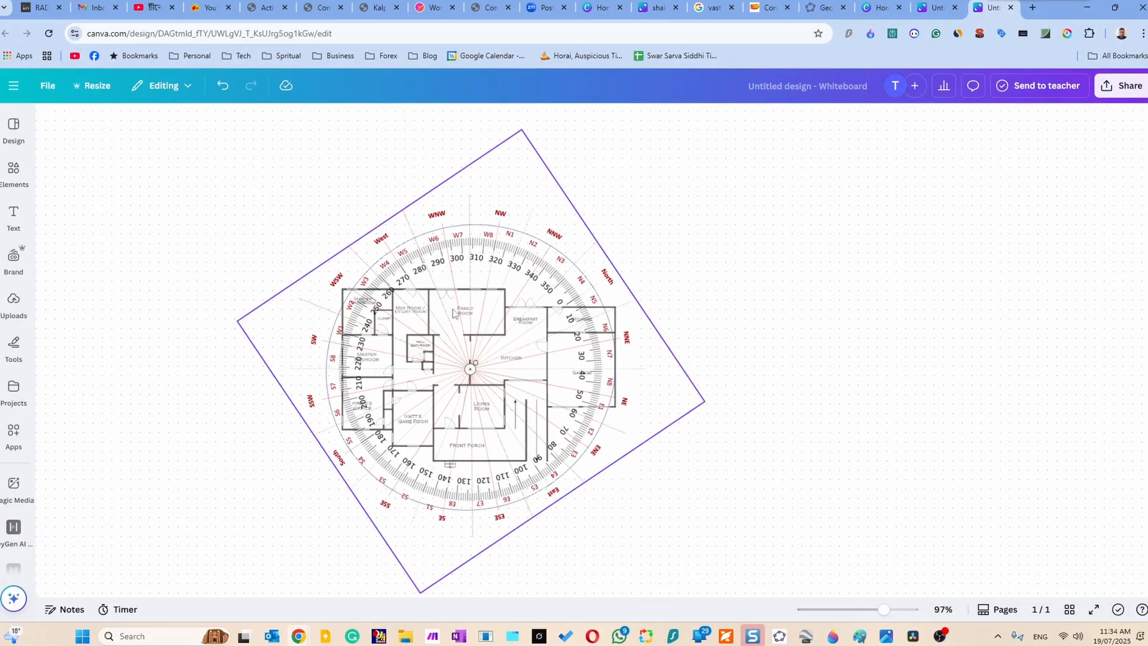
{"action": "left_click", "coordinate": [516, 181]}
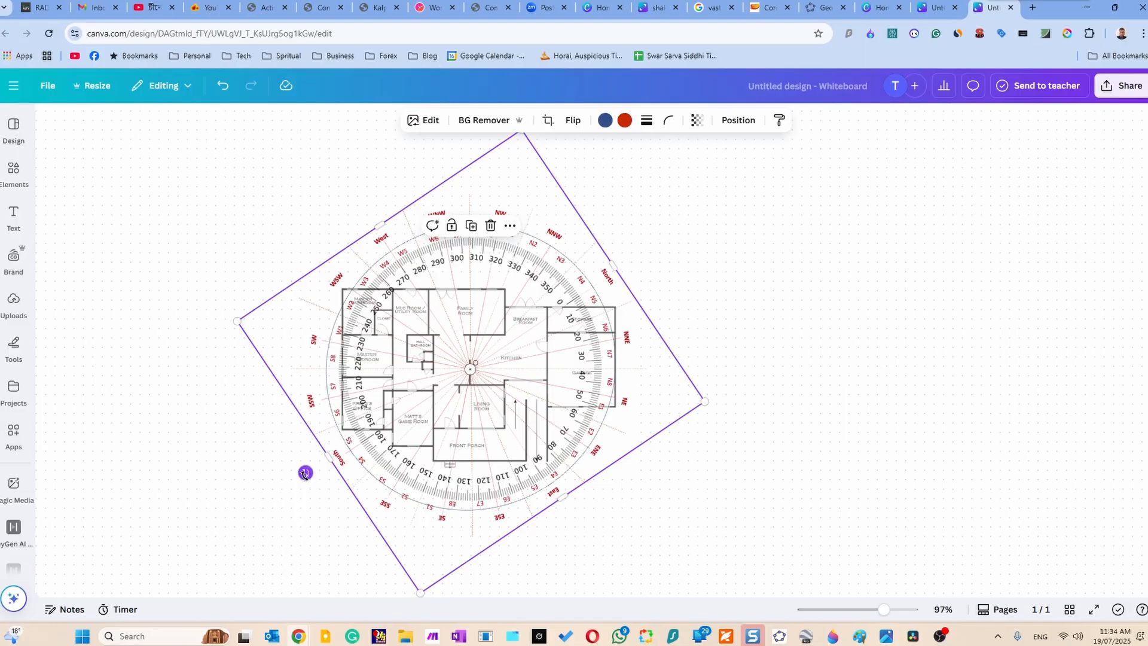
{"action": "left_click_drag", "start_coordinate": [305, 473], "coordinate": [486, 224]}
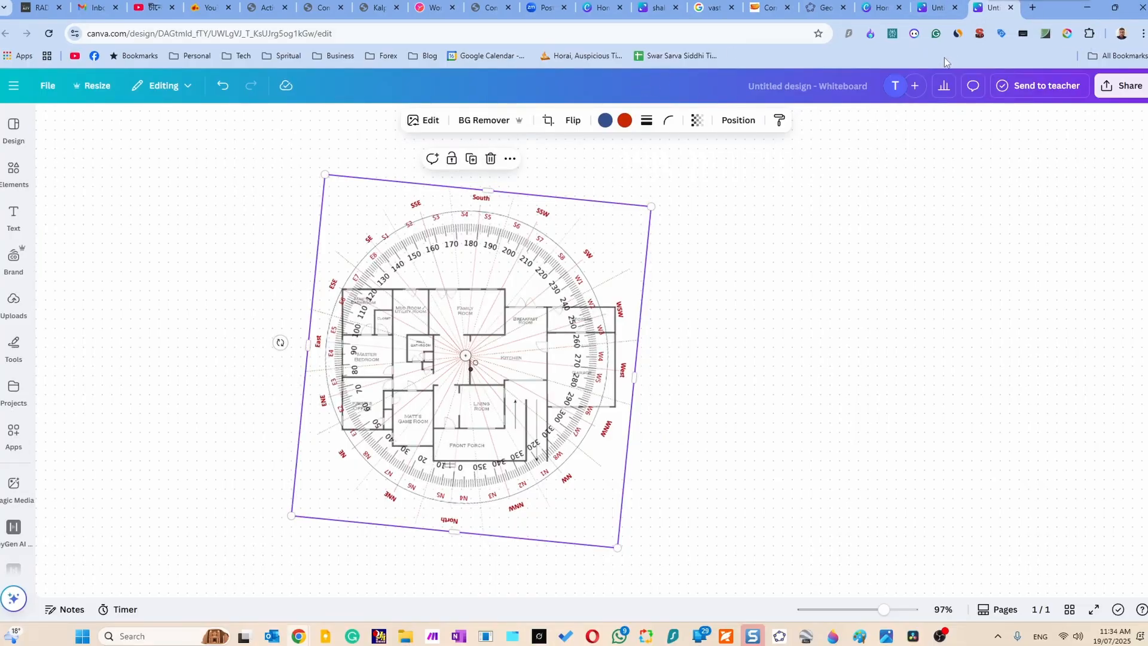
Calculate 360-330 in a new browser tab.
{"action": "left_click", "coordinate": [1032, 7]}
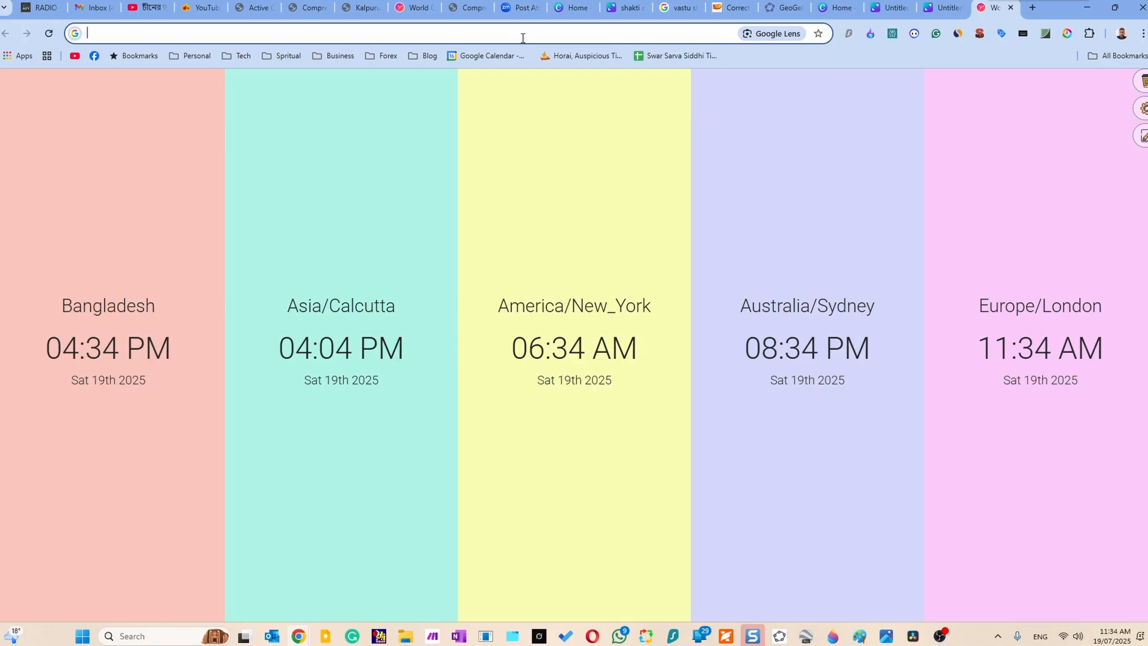
{"action": "left_click", "coordinate": [523, 38]}
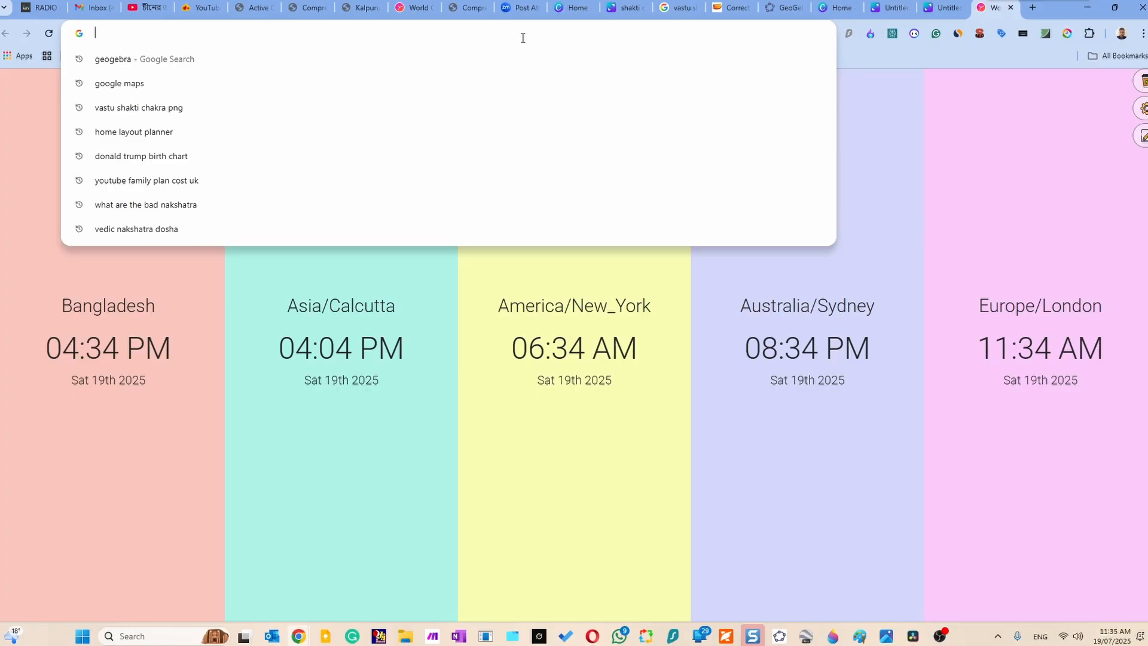
{"action": "type", "text": "360"}
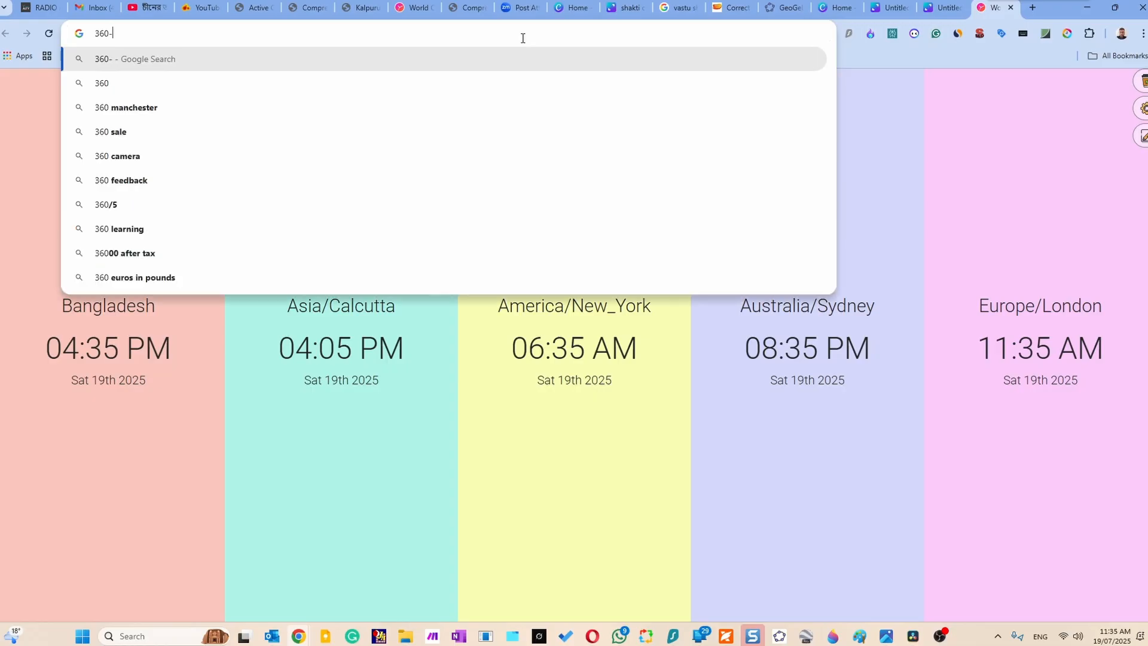
{"action": "type", "text": "-"}
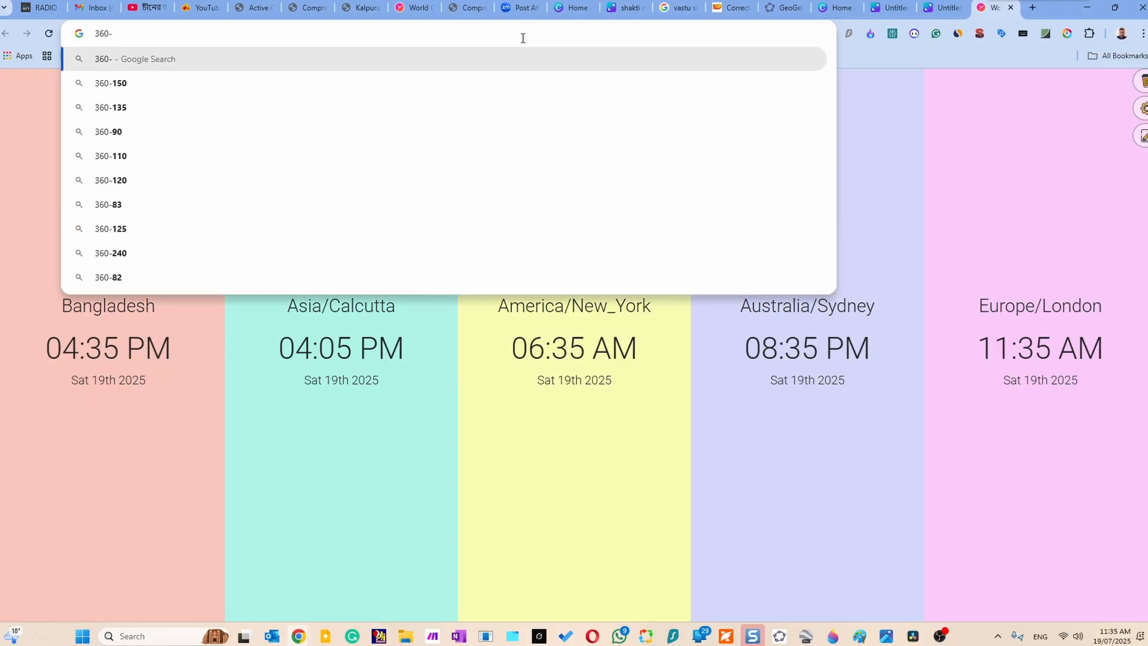
{"action": "type", "text": "330"}
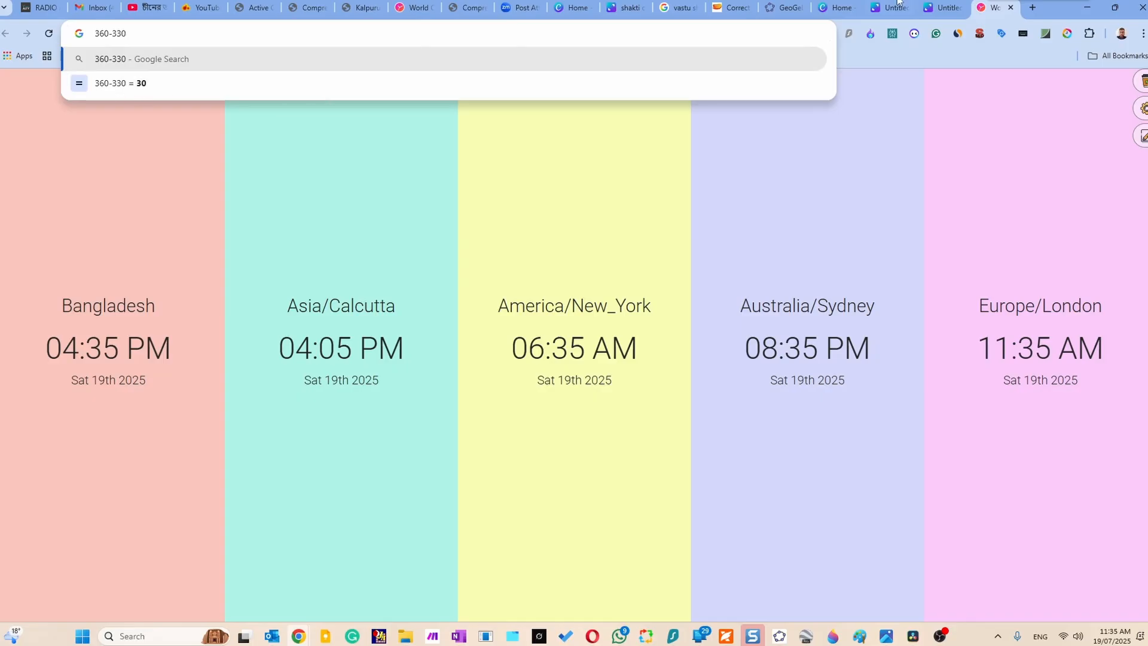
Rotate the whiteboard's chakra until a bearing between its 30 and 40 marks points straight up, checking the 360-330 calculation again.
{"action": "left_click", "coordinate": [942, 7]}
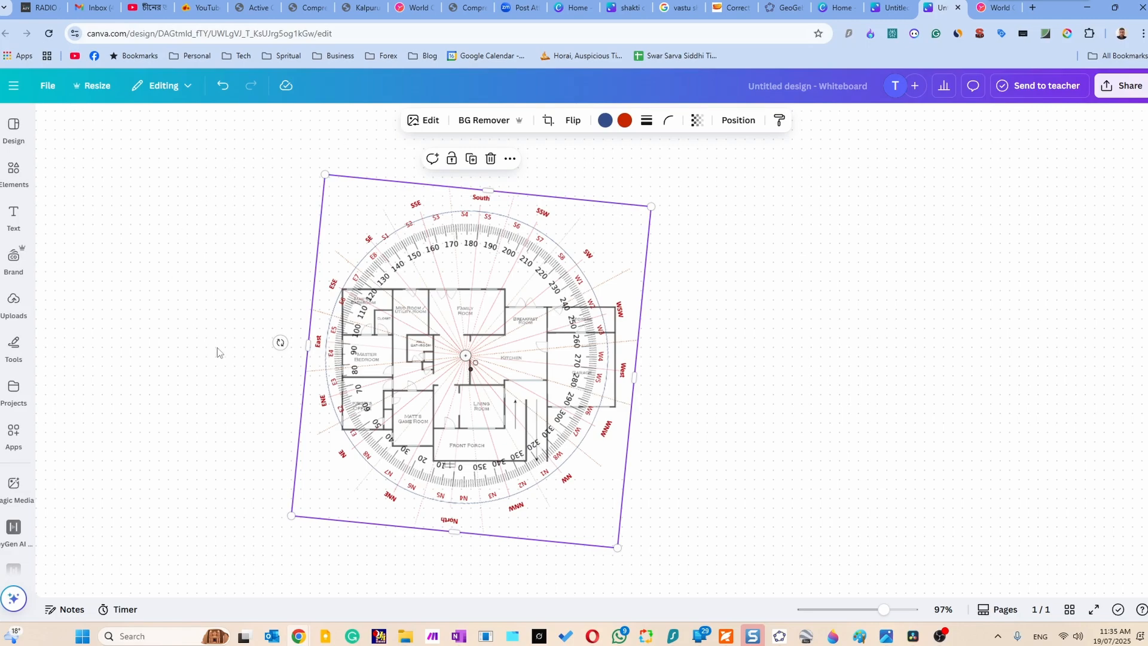
{"action": "left_click_drag", "start_coordinate": [280, 342], "coordinate": [581, 303]}
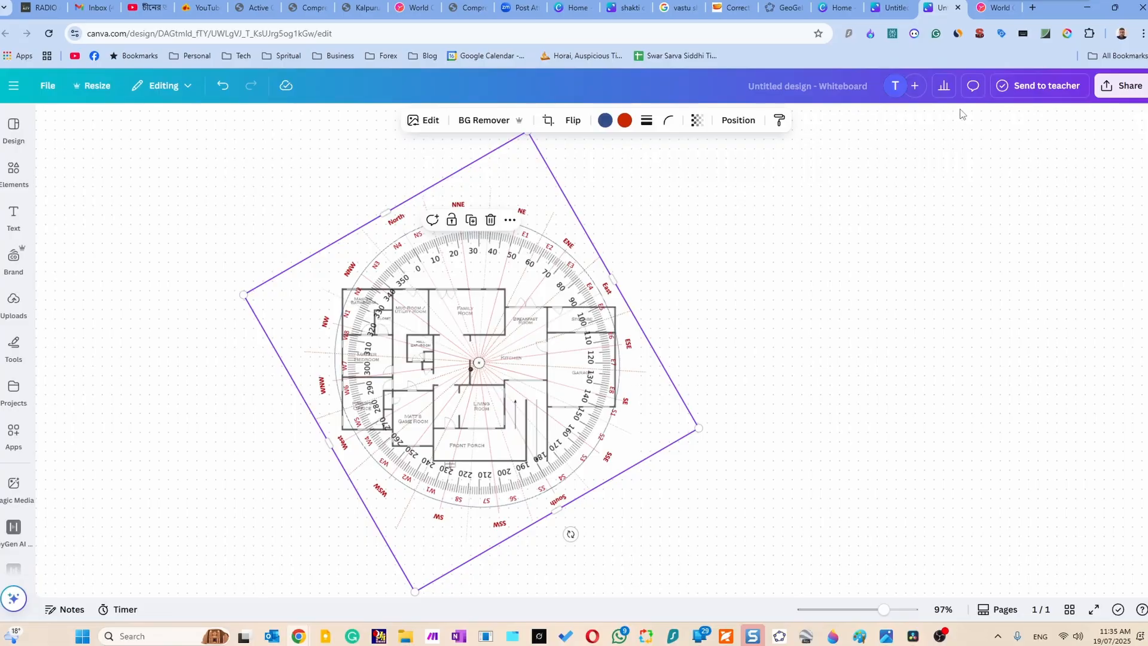
{"action": "left_click", "coordinate": [998, 13]}
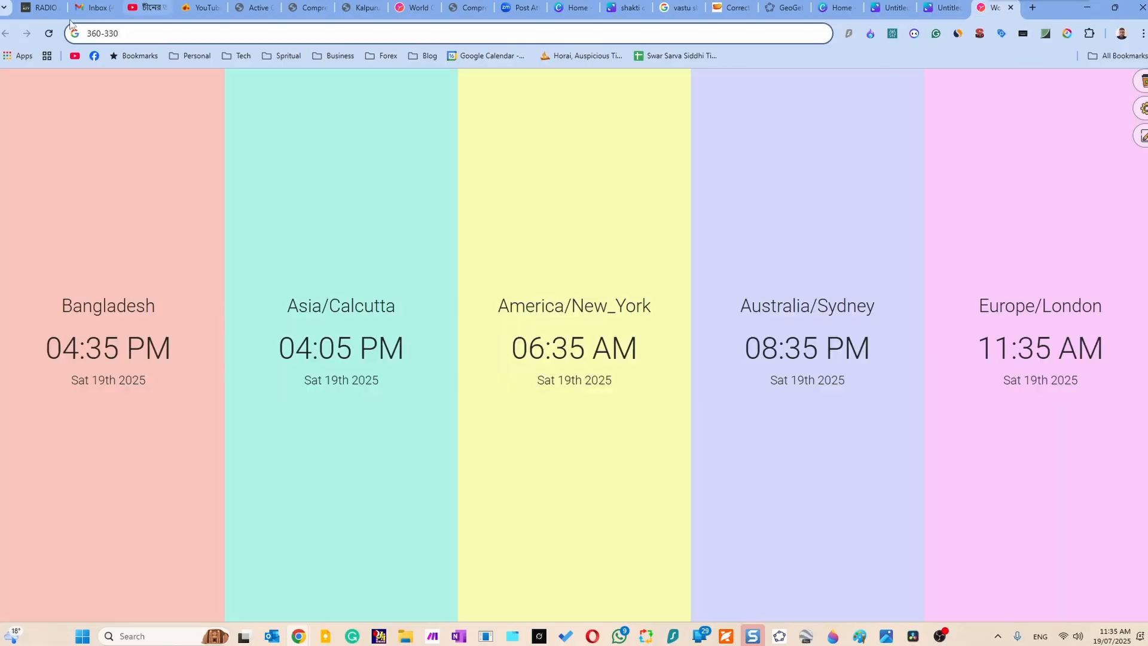
{"action": "left_click", "coordinate": [120, 33]}
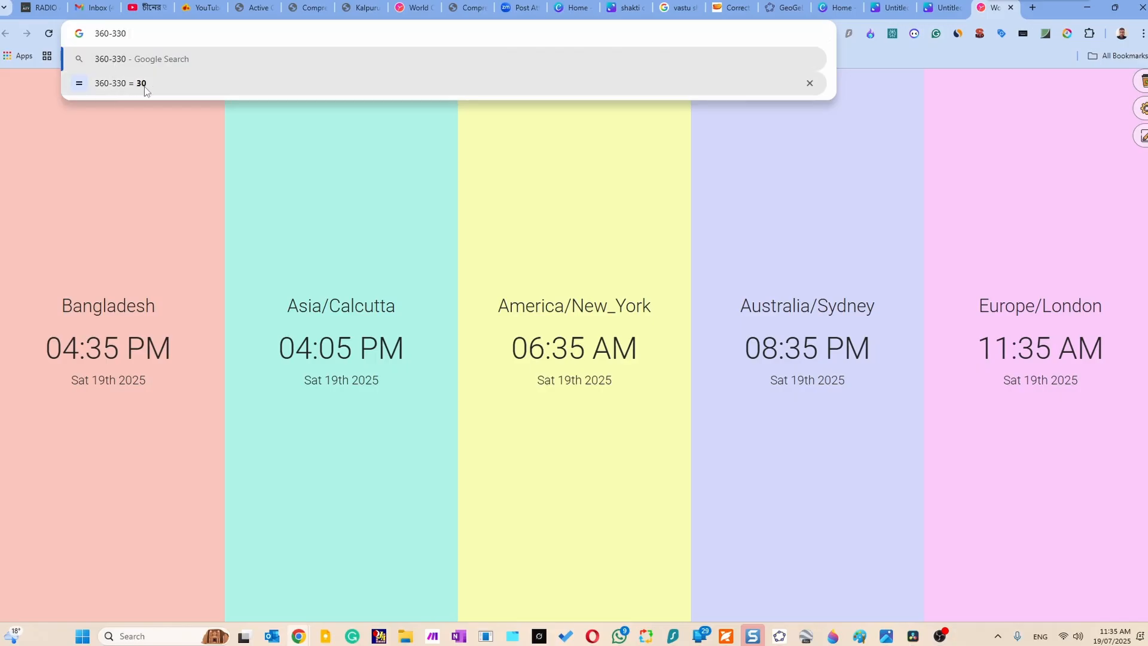
{"action": "left_click", "coordinate": [943, 9]}
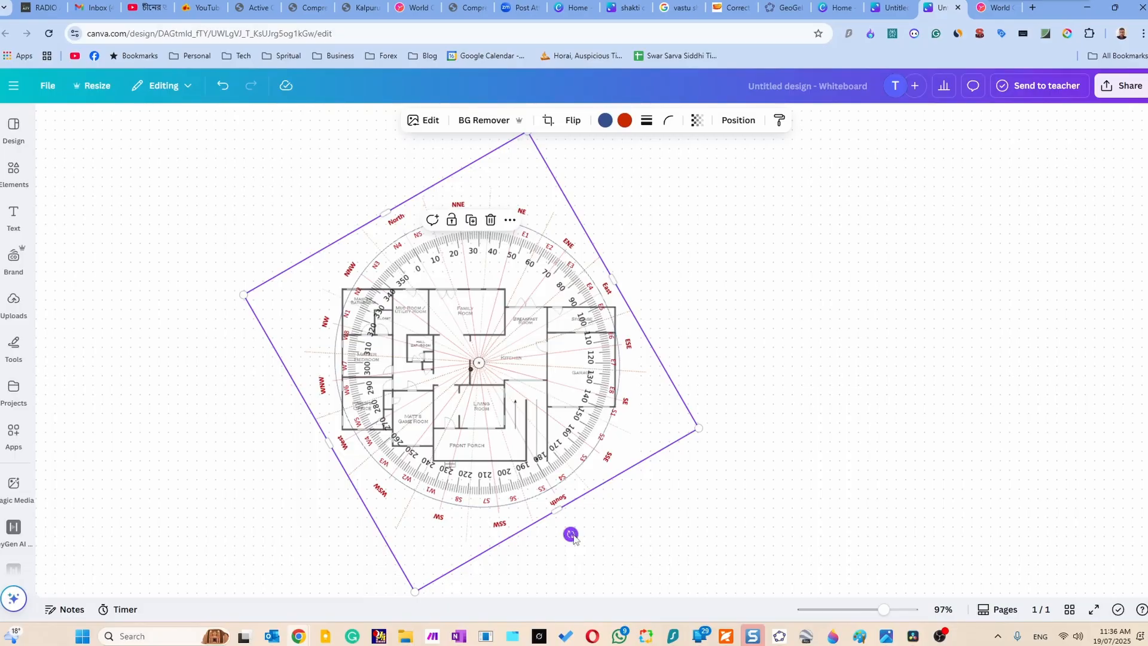
{"action": "left_click_drag", "start_coordinate": [571, 534], "coordinate": [573, 536]}
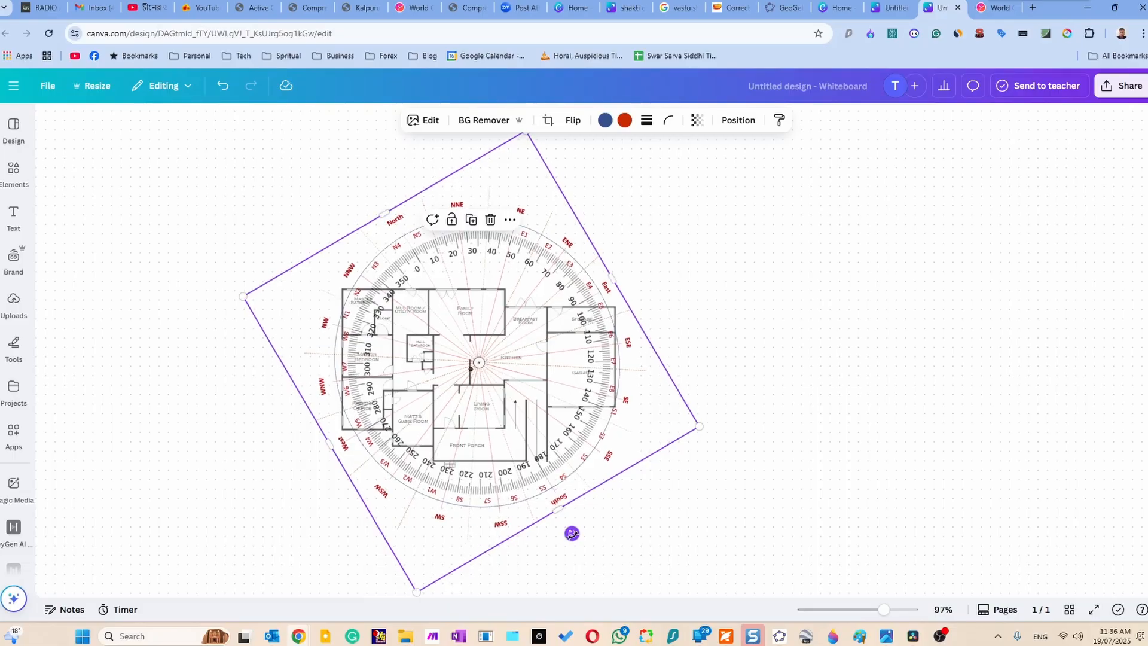